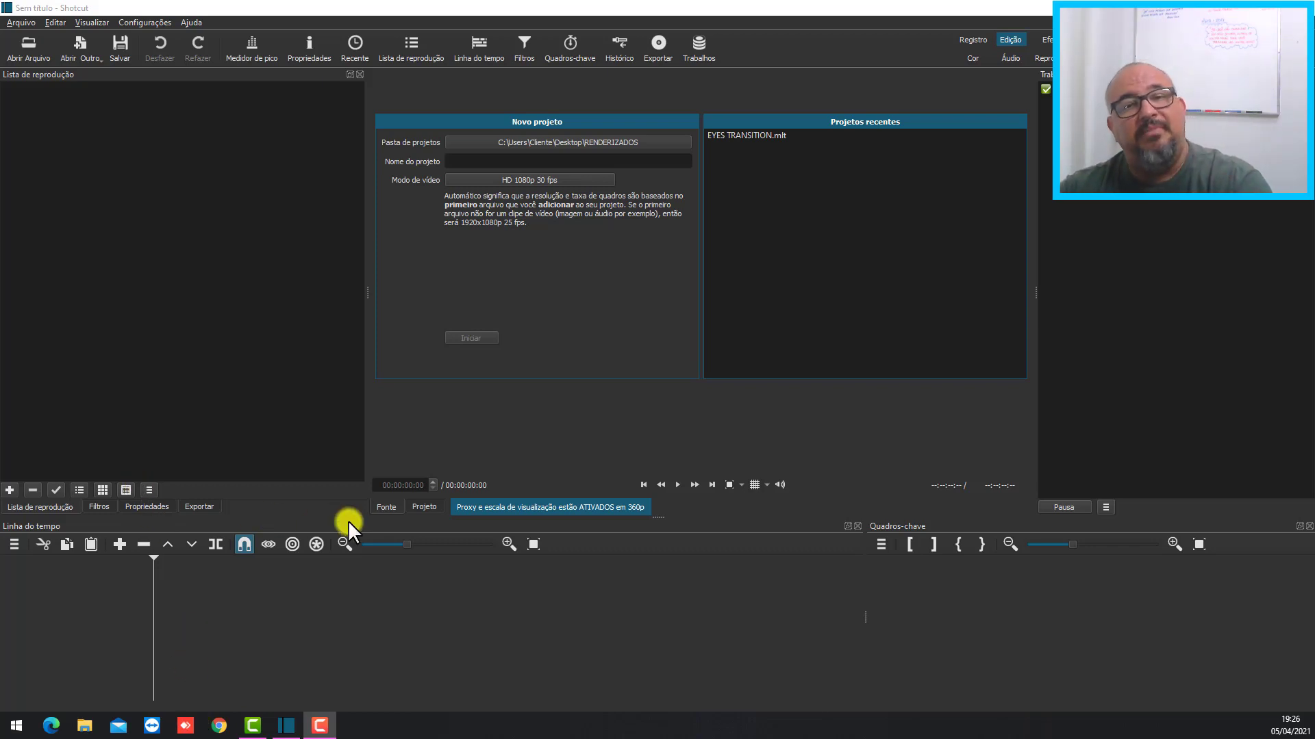
# - Switch to Chrome, close the restored tabs, and open the Pixabay site from a new tab
pyautogui.click(220, 728)
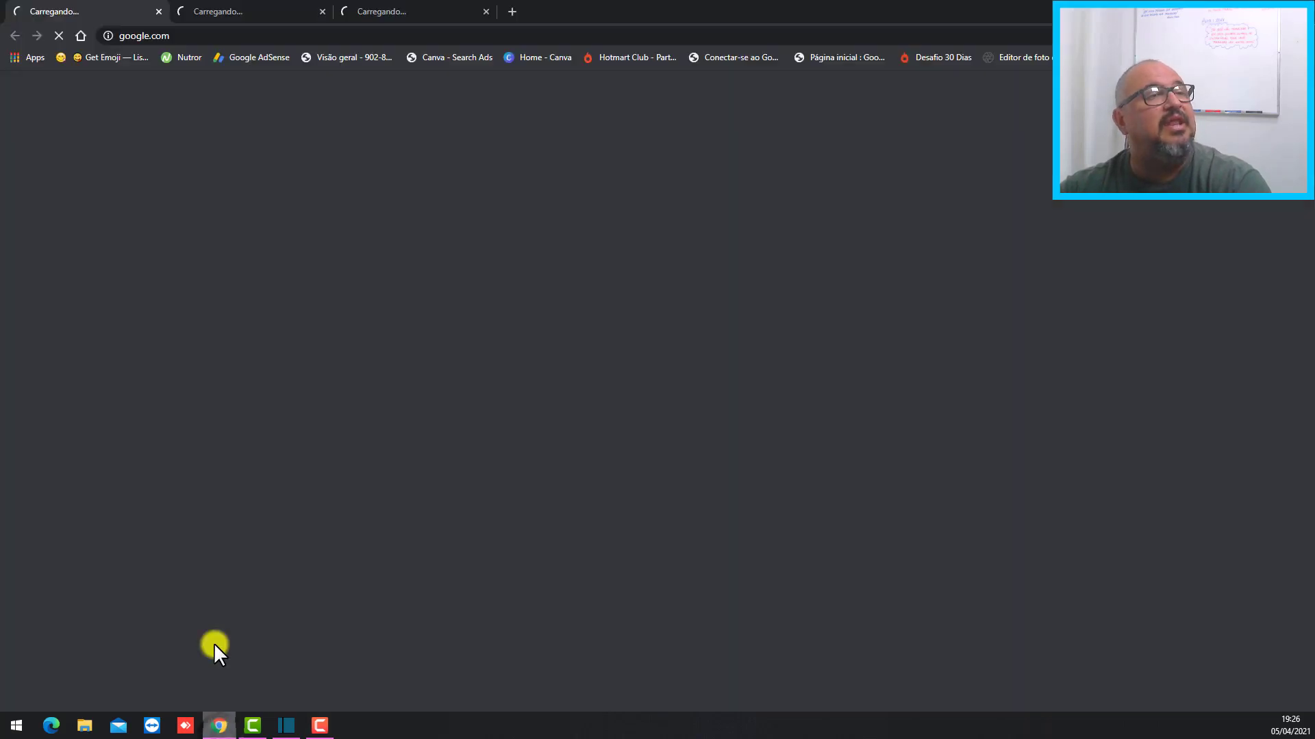
pyautogui.click(511, 9)
pyautogui.click(156, 11)
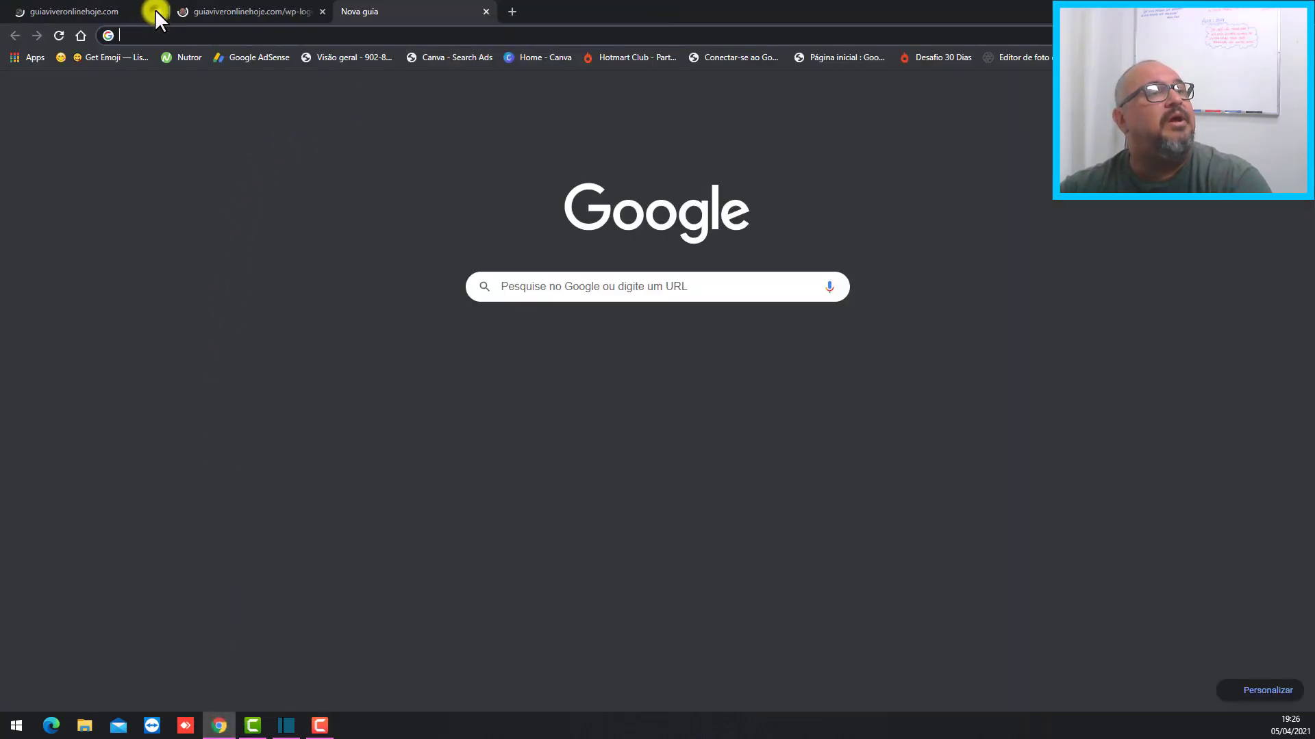
pyautogui.click(155, 9)
pyautogui.click(155, 9)
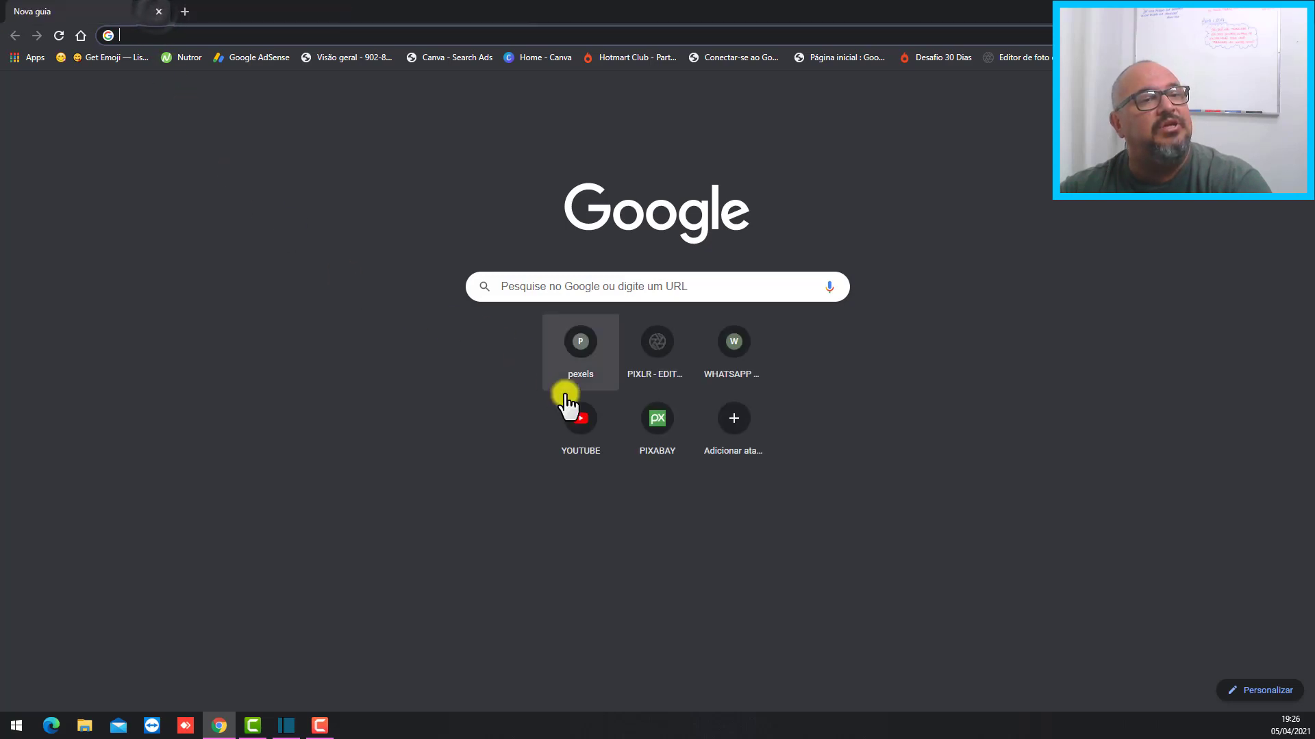
pyautogui.click(647, 433)
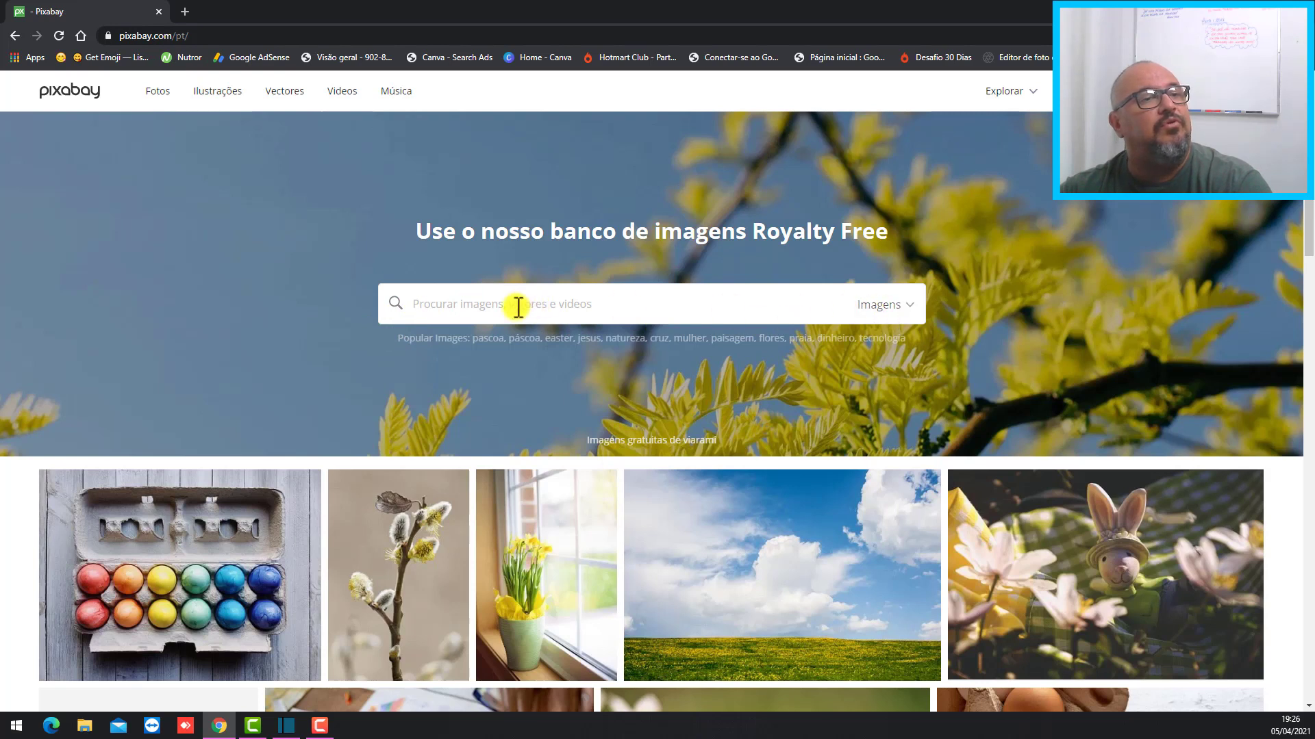
# - Search Pixabay images for "MONITOR" and look through the results for photos with a blank screen
pyautogui.write('MON')
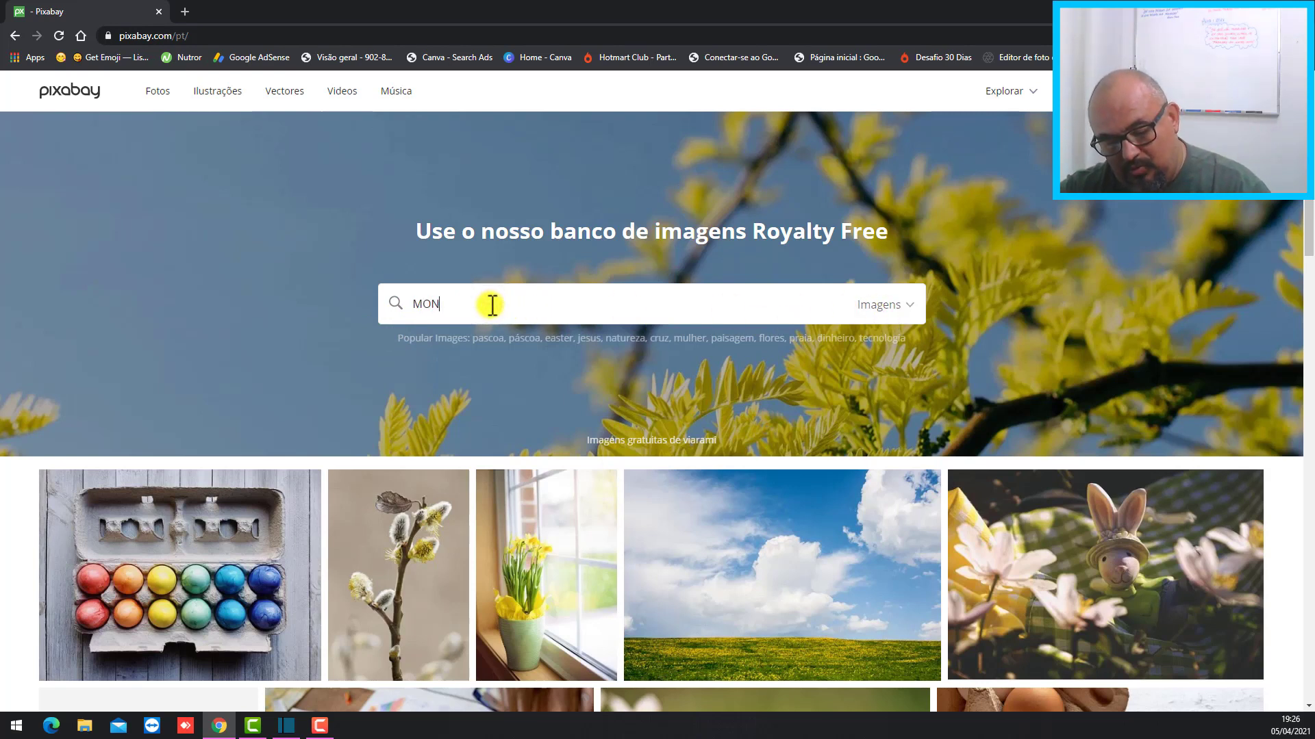
pyautogui.write('ITOR')
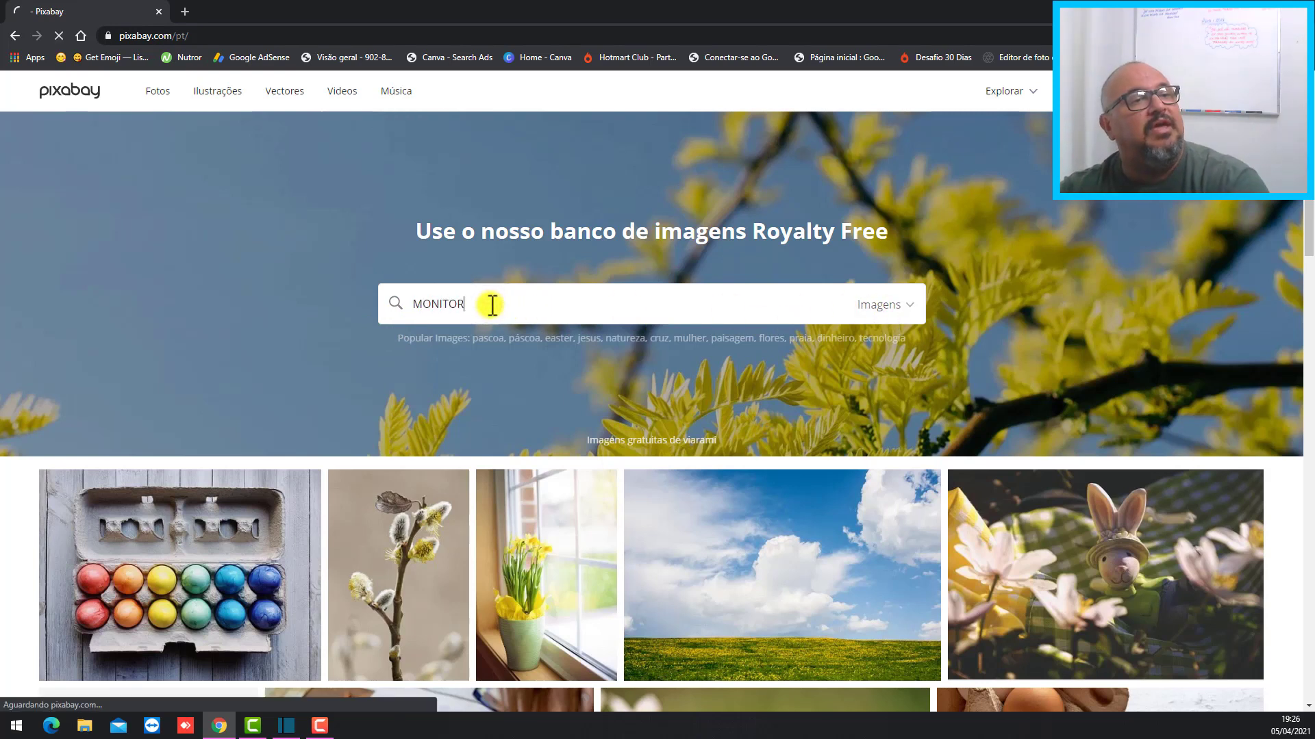
pyautogui.press('Return')
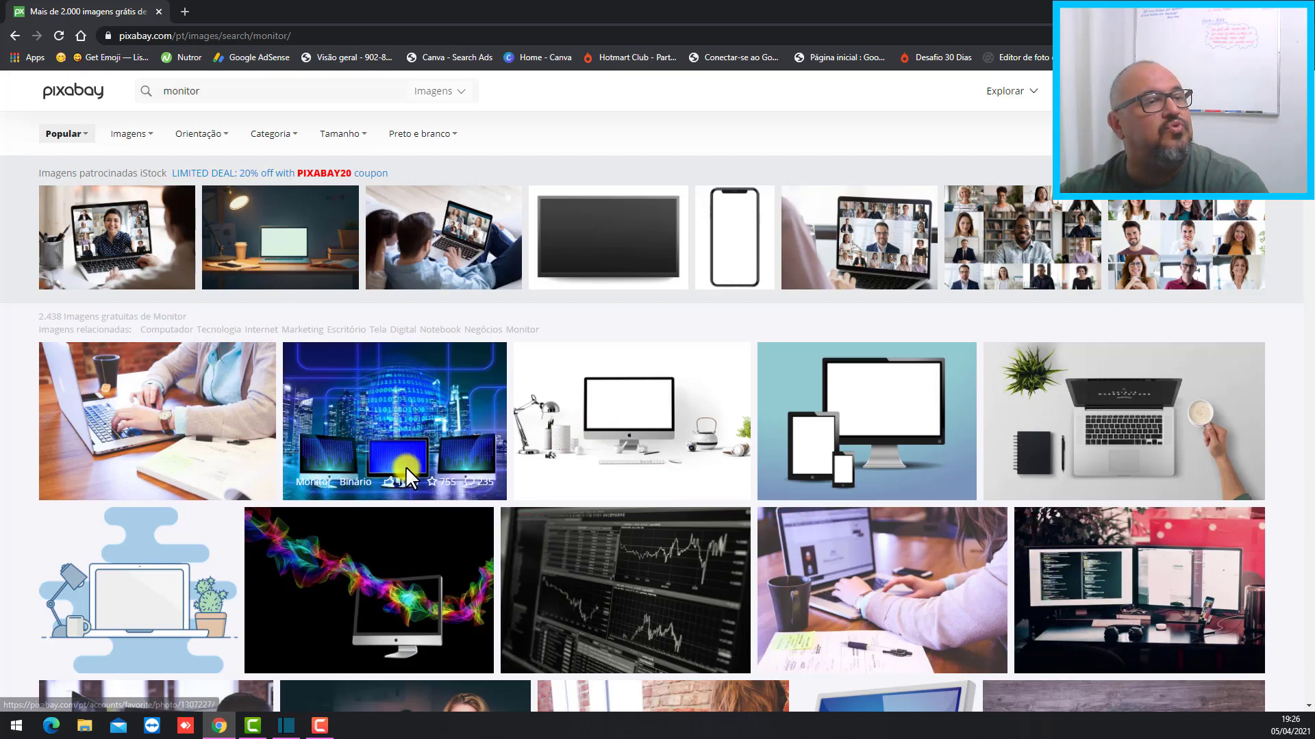
pyautogui.scroll(-3, 434, 490)
pyautogui.scroll(-3, 486, 602)
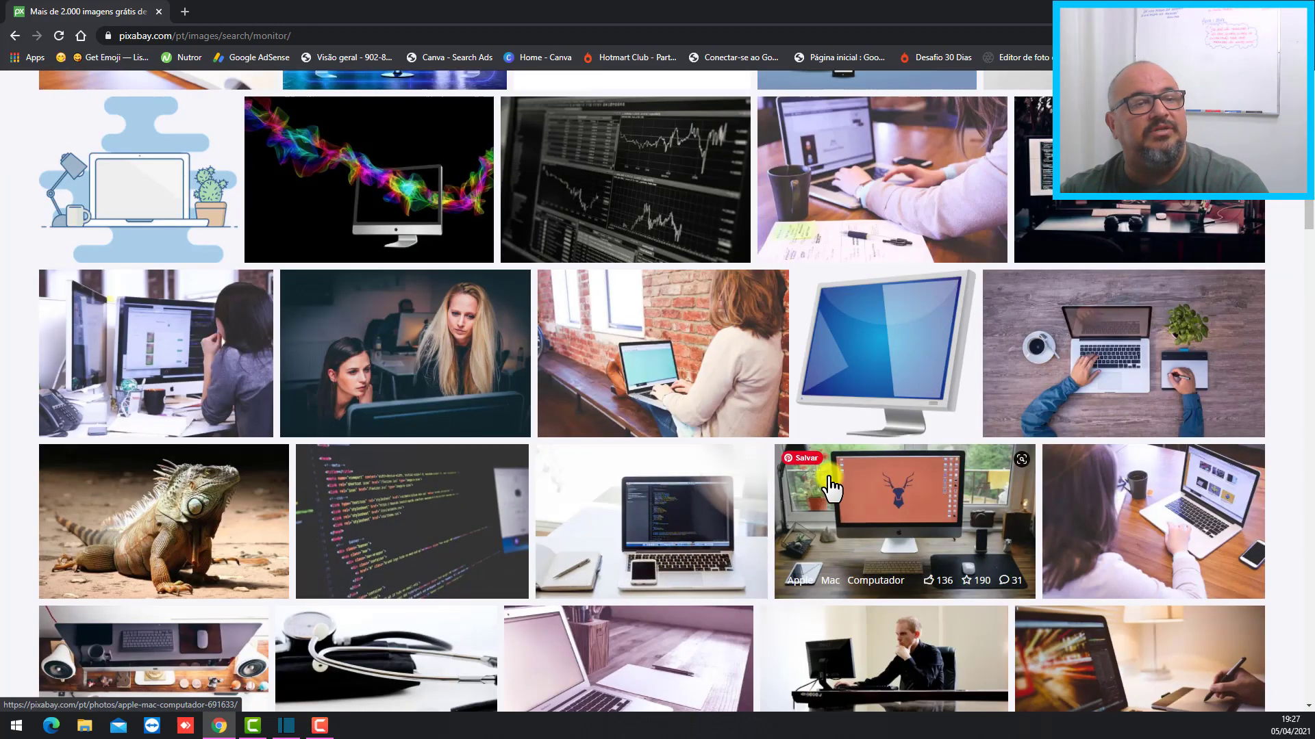
pyautogui.scroll(-7, 544, 483)
pyautogui.scroll(-8, 535, 457)
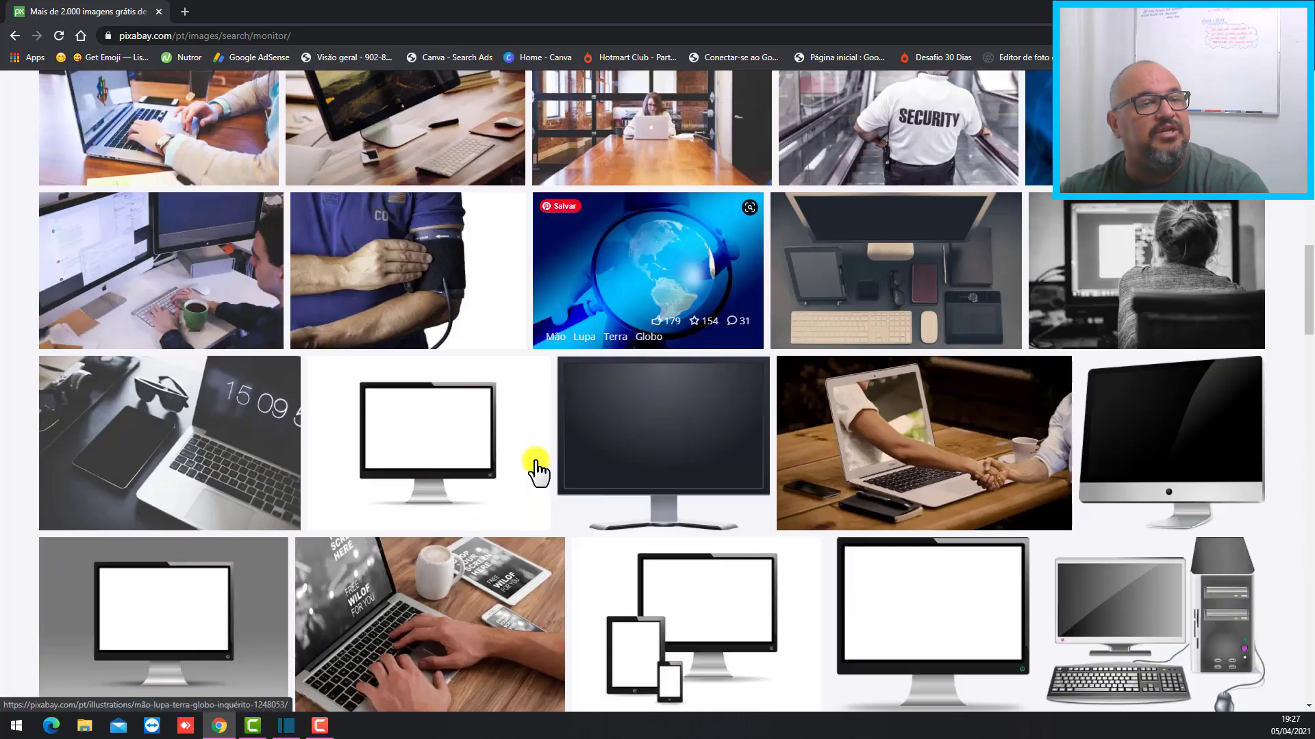
pyautogui.scroll(-2, 539, 473)
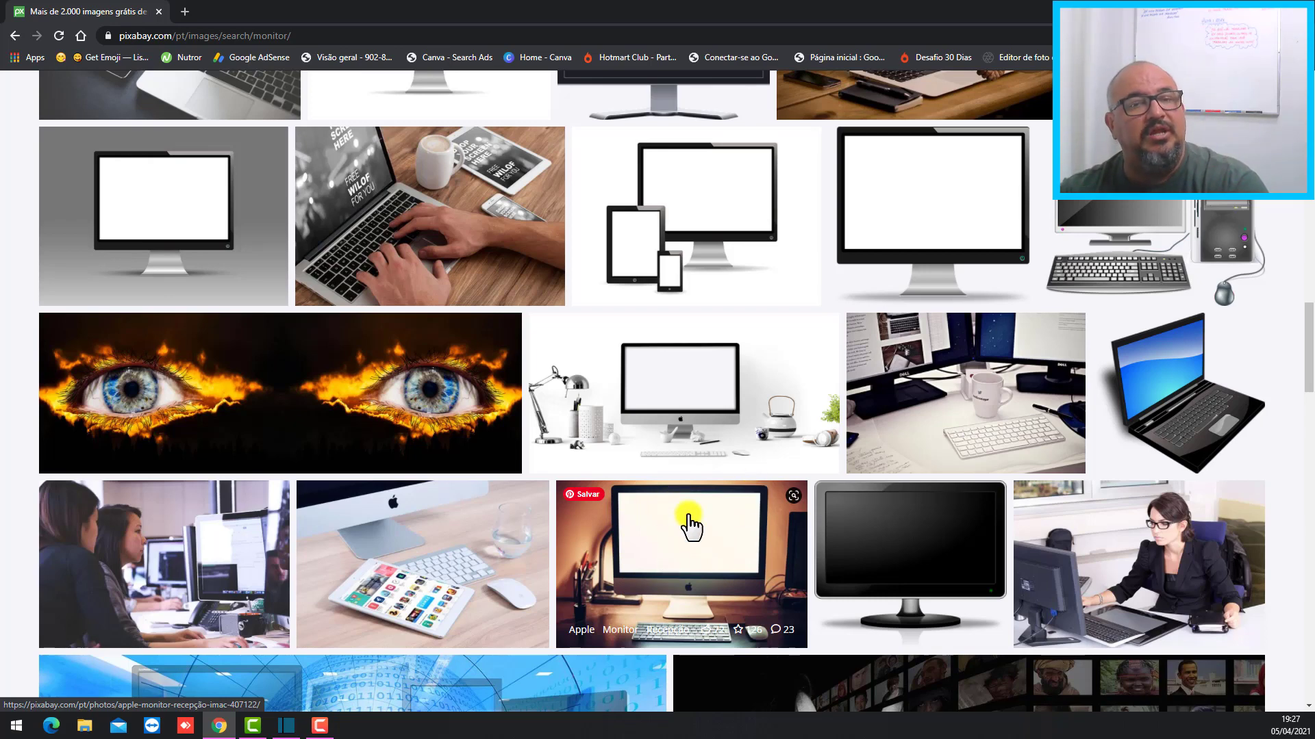
pyautogui.scroll(20, 1309, 382)
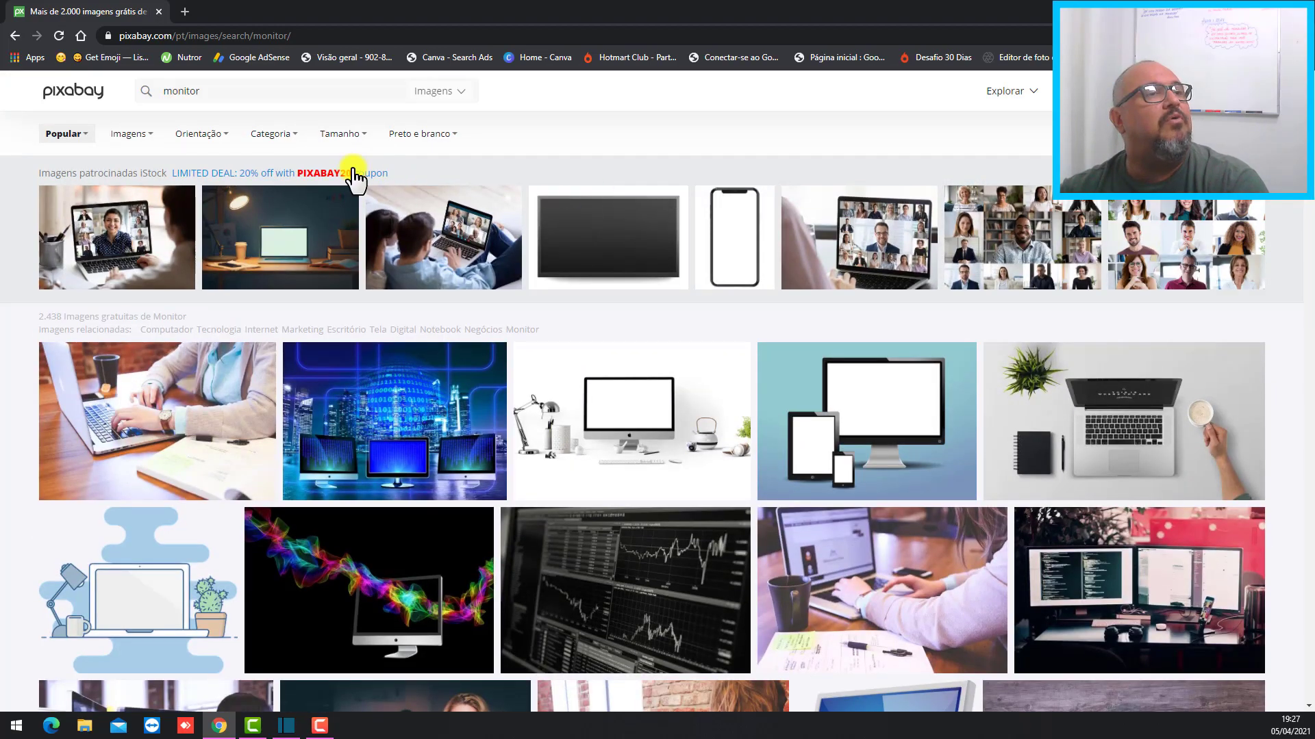
# - Change the Pixabay search to videos and search for "STAIRS"
pyautogui.doubleClick(168, 90)
pyautogui.write('STA')
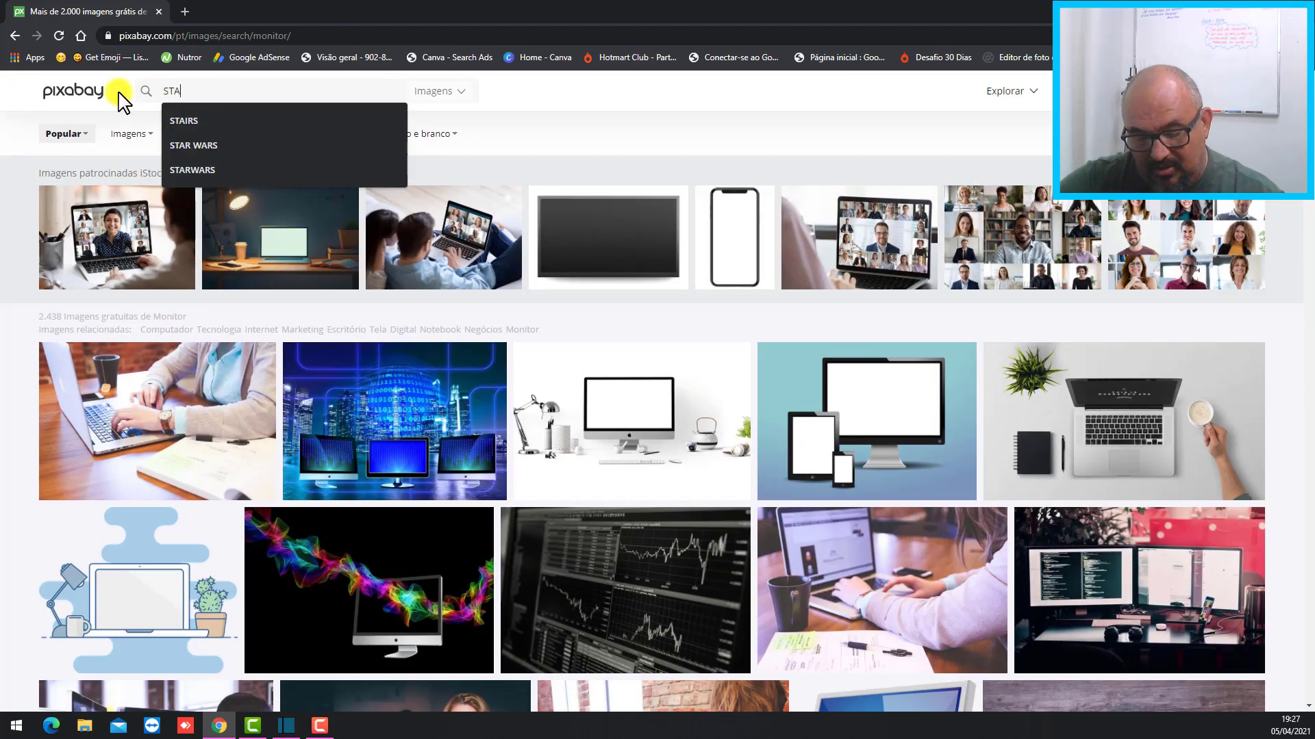
pyautogui.write('IRS')
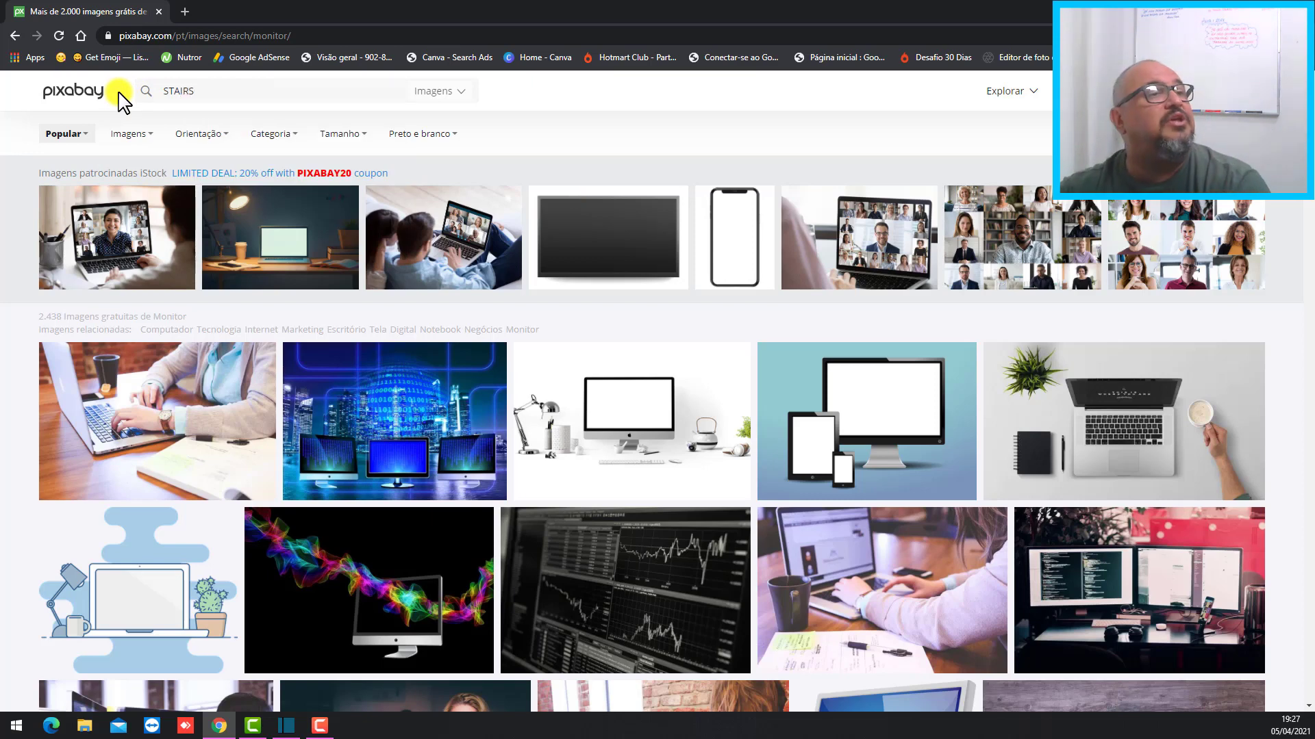
pyautogui.click(459, 93)
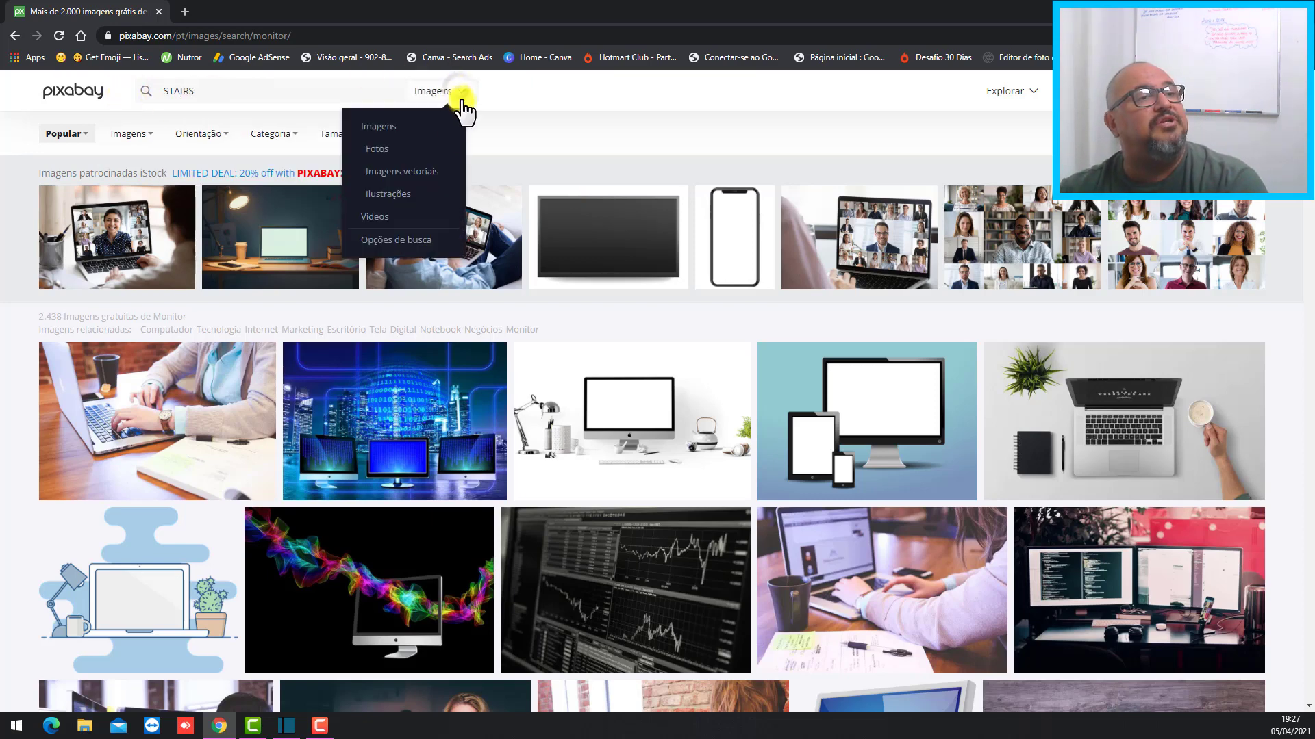
pyautogui.click(370, 218)
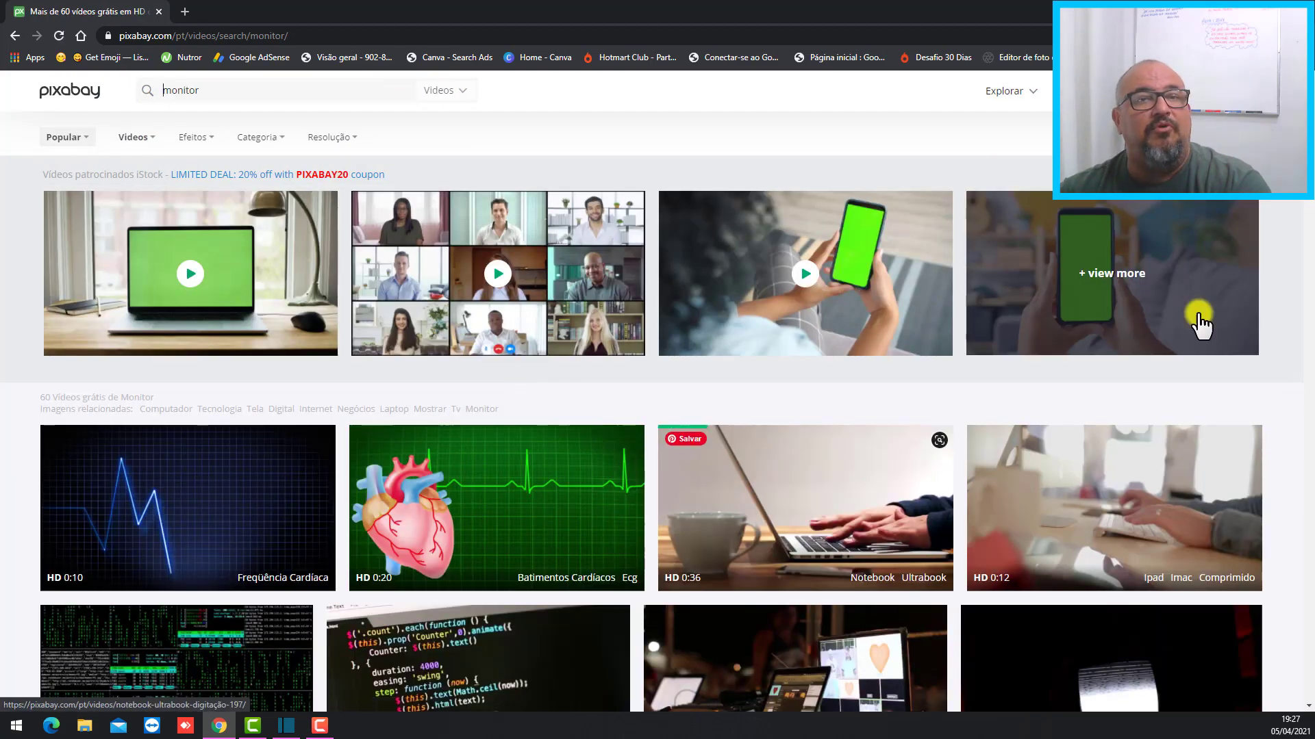
pyautogui.moveTo(1308, 161); pyautogui.dragTo(1309, 82)
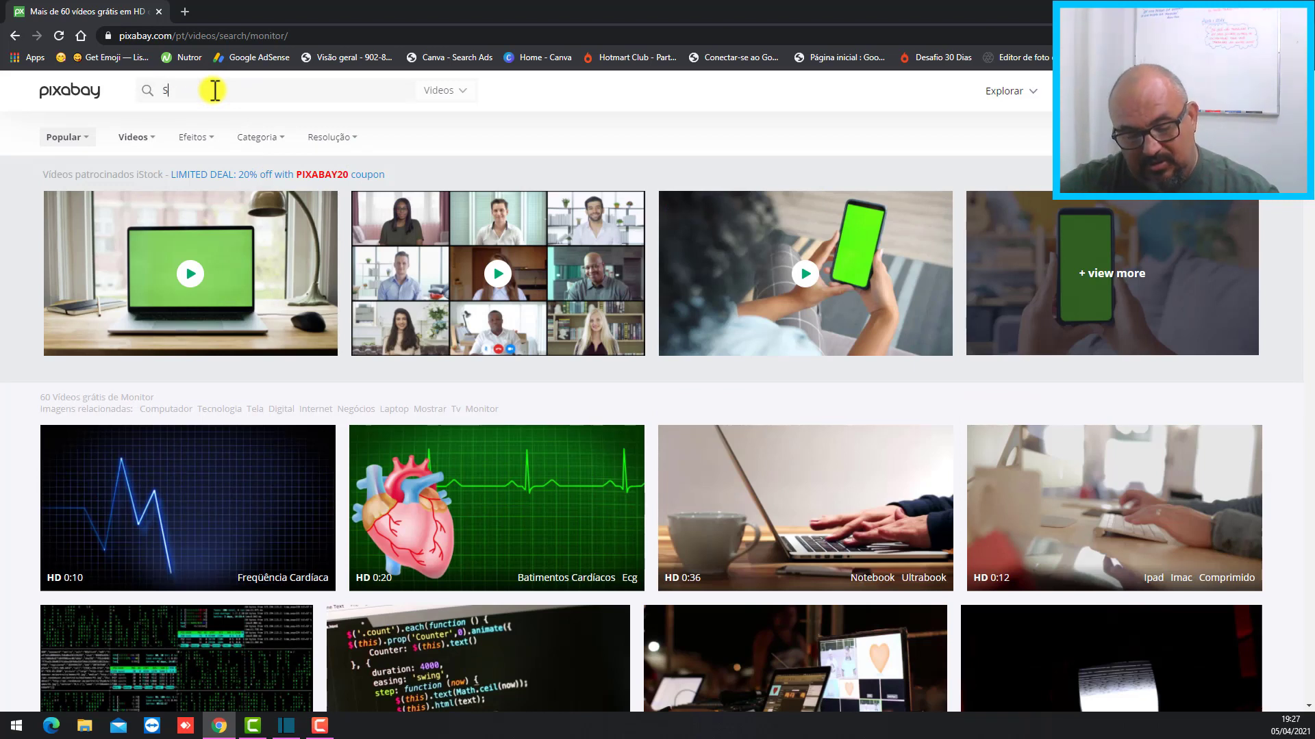
pyautogui.write('S')
pyautogui.press('Return')
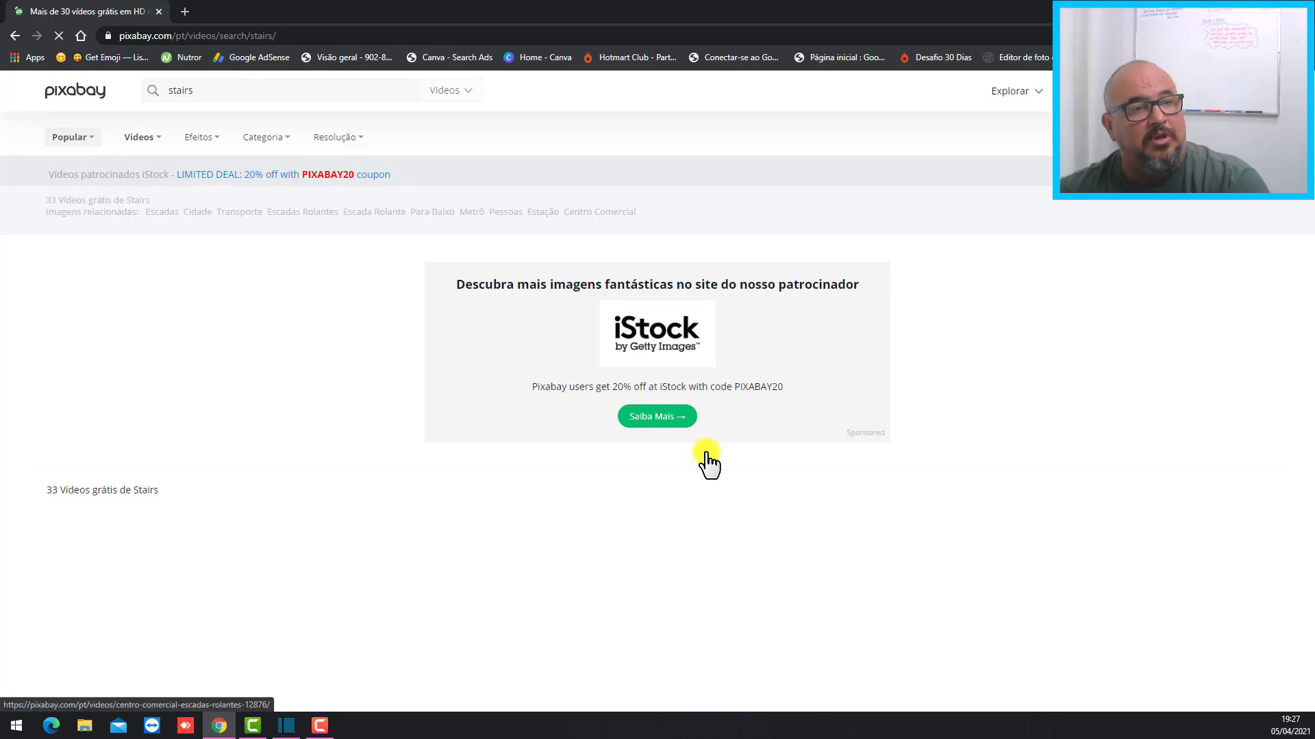
# - Find the 4K "Escadas Porta Parede" green-screen clip among the stairs videos and open its page
pyautogui.scroll(-10, 561, 448)
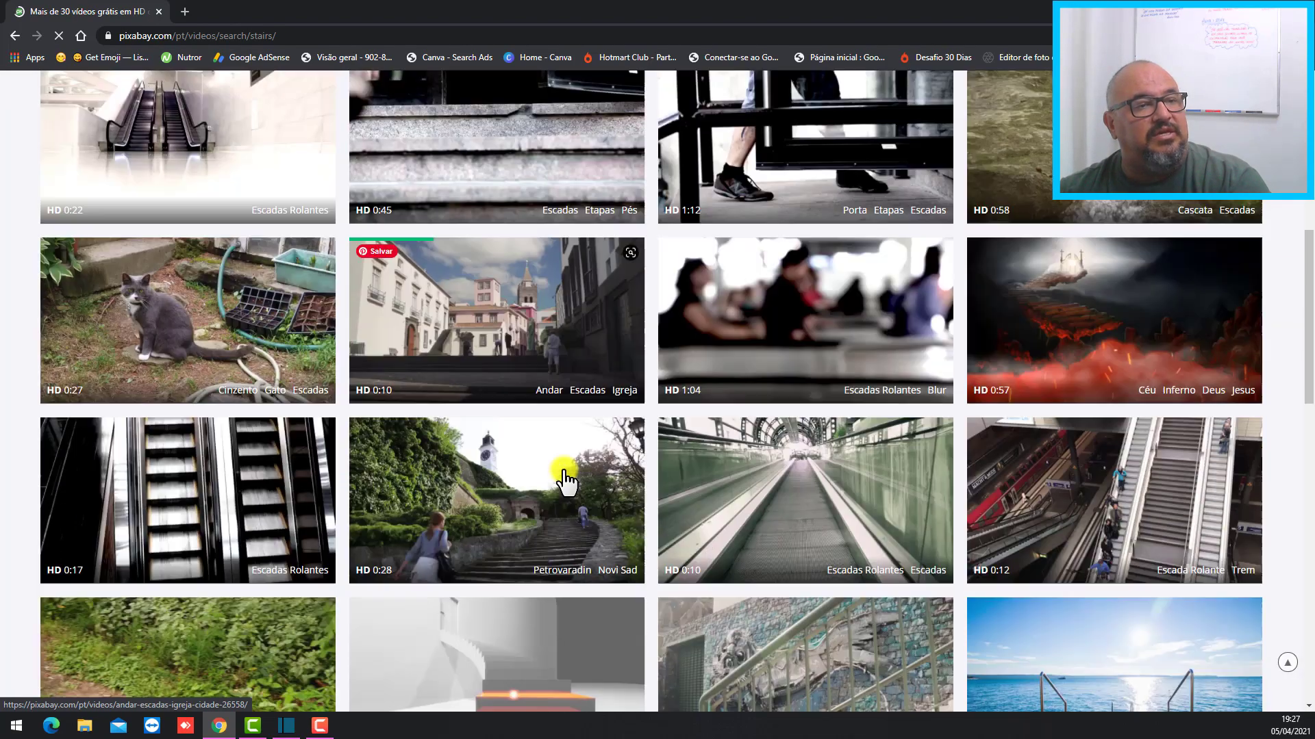
pyautogui.scroll(-2, 560, 479)
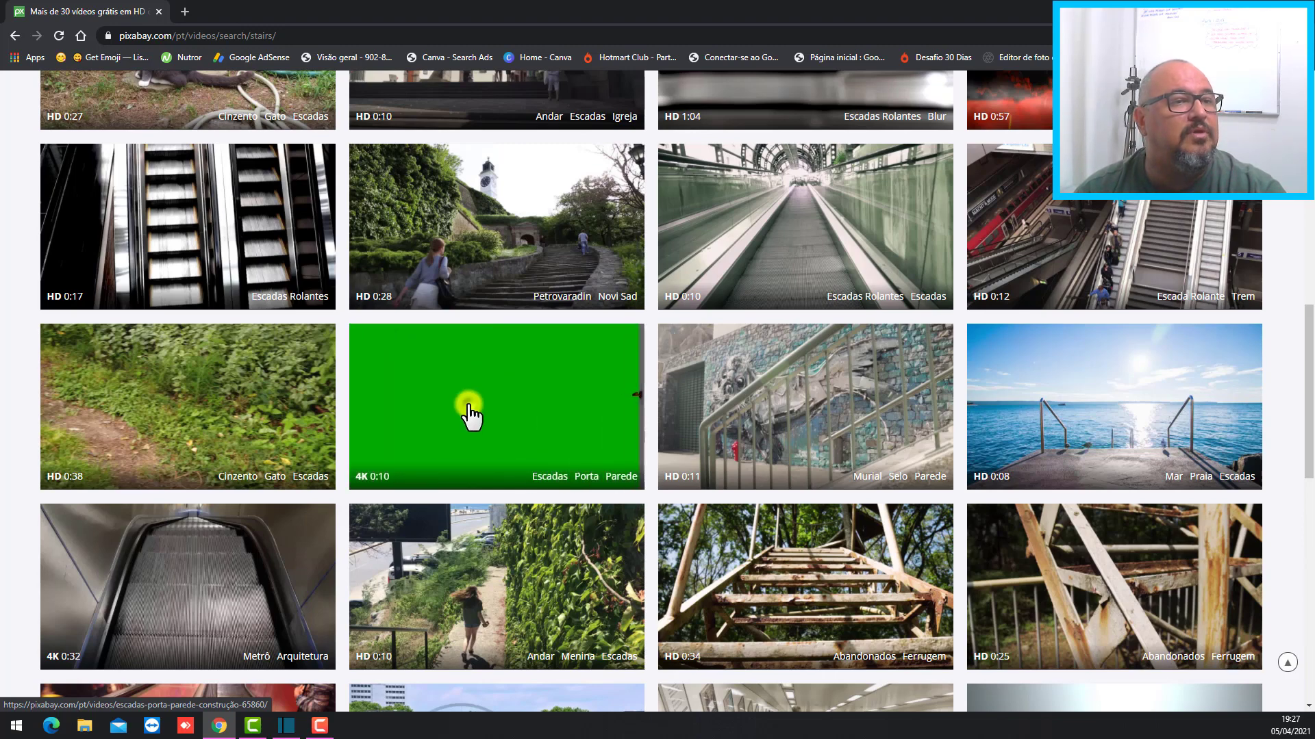
pyautogui.click(470, 408)
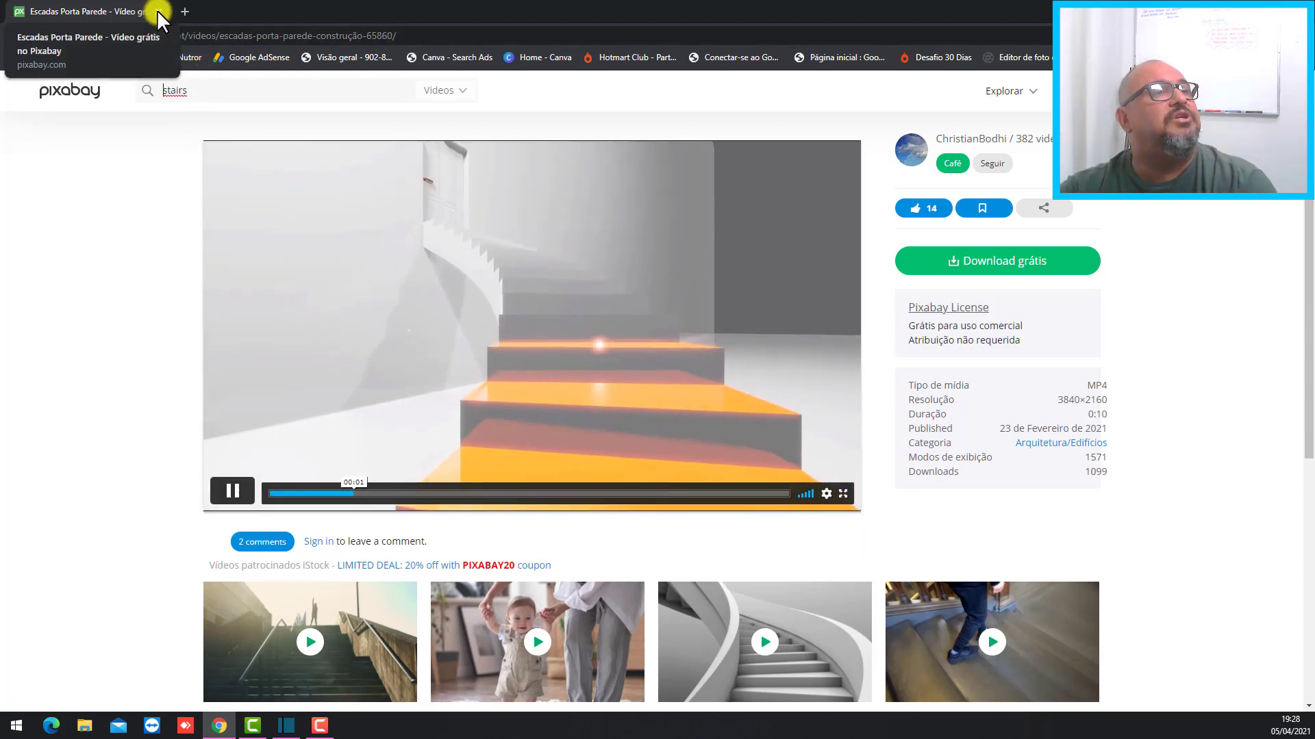
# - Close the Pixabay page and open the Pixlr E photo editor in a new tab
pyautogui.click(184, 11)
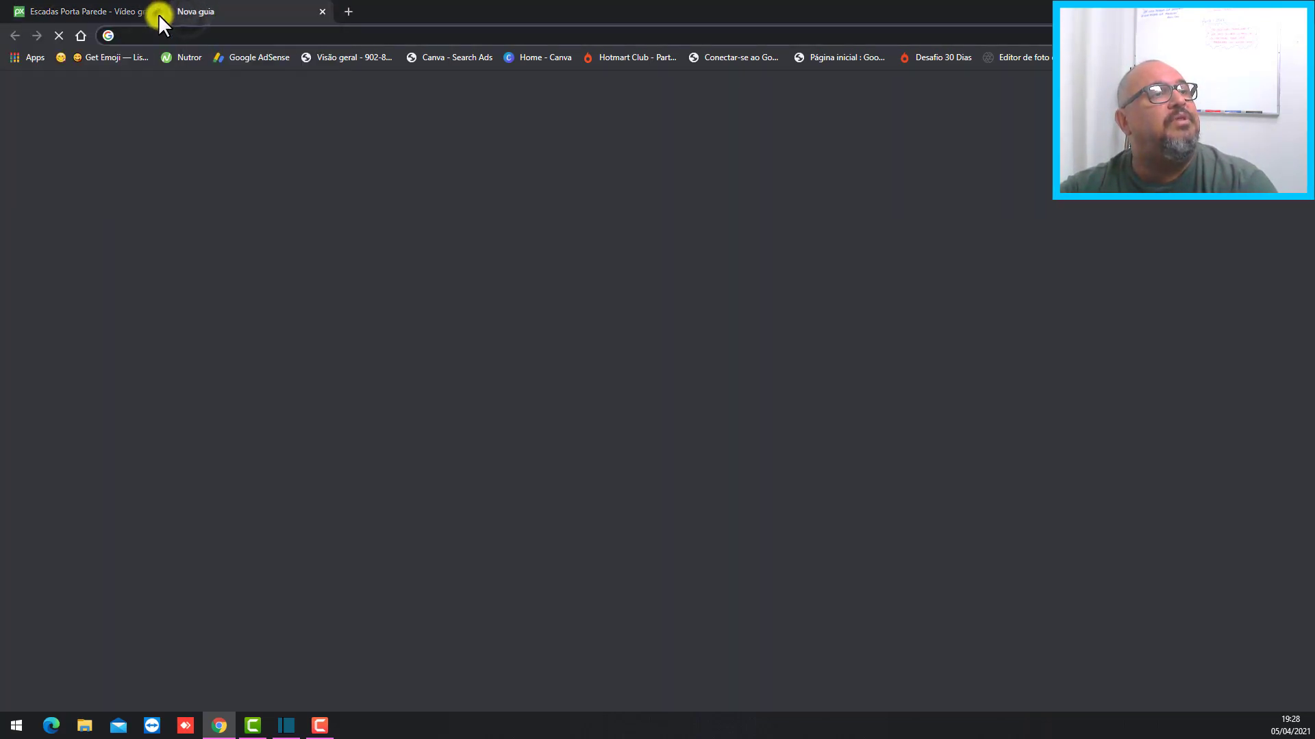
pyautogui.click(158, 12)
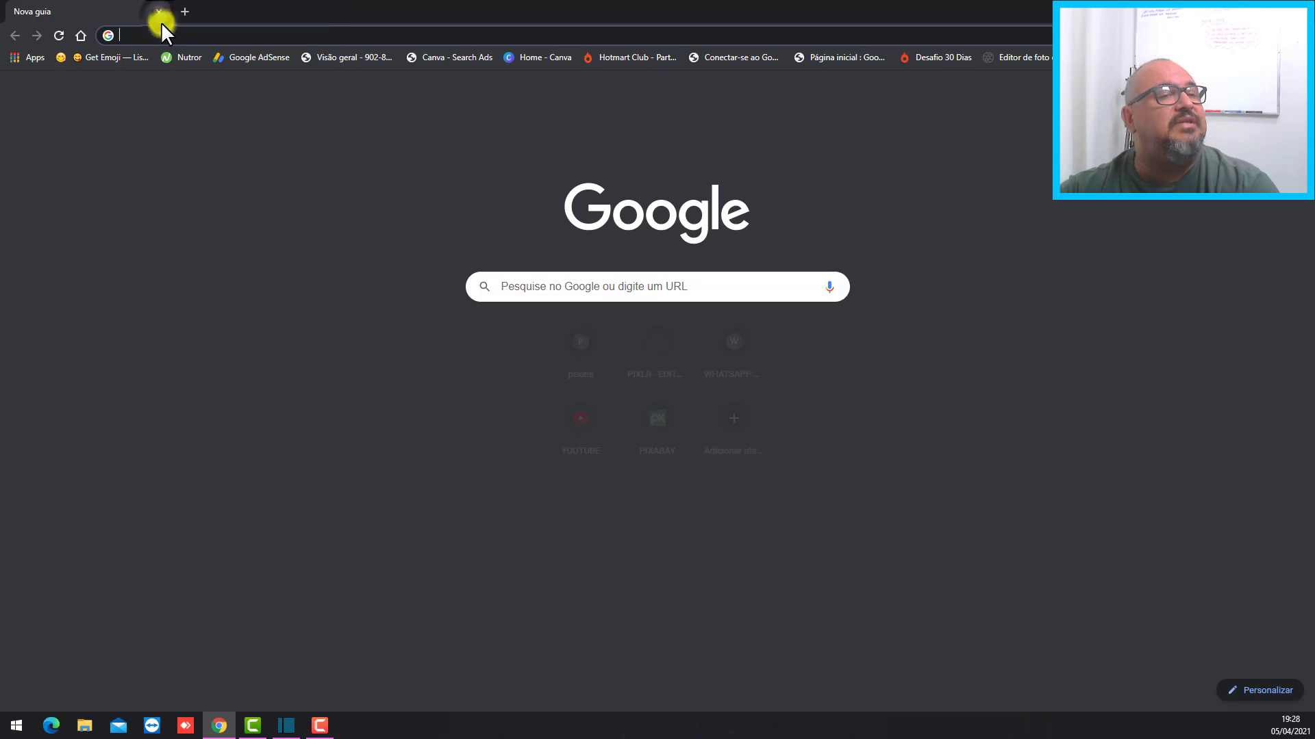
pyautogui.click(654, 346)
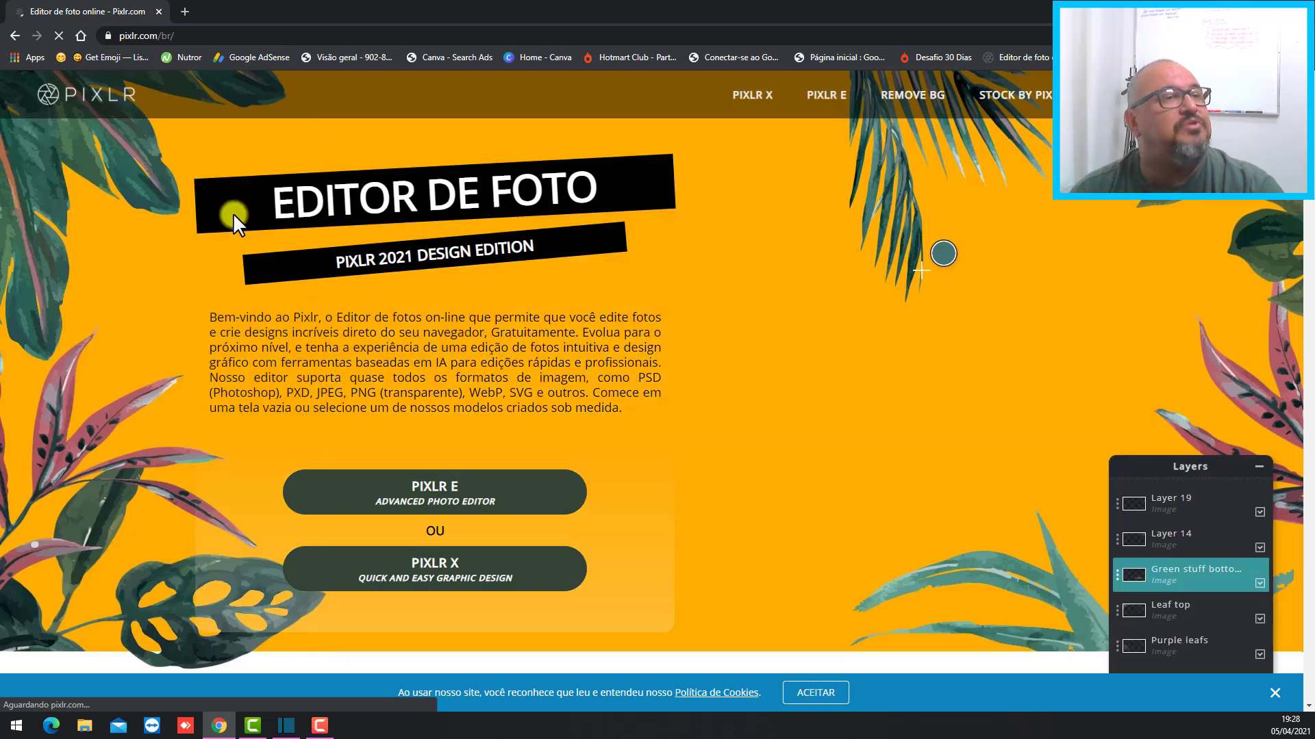
pyautogui.click(817, 101)
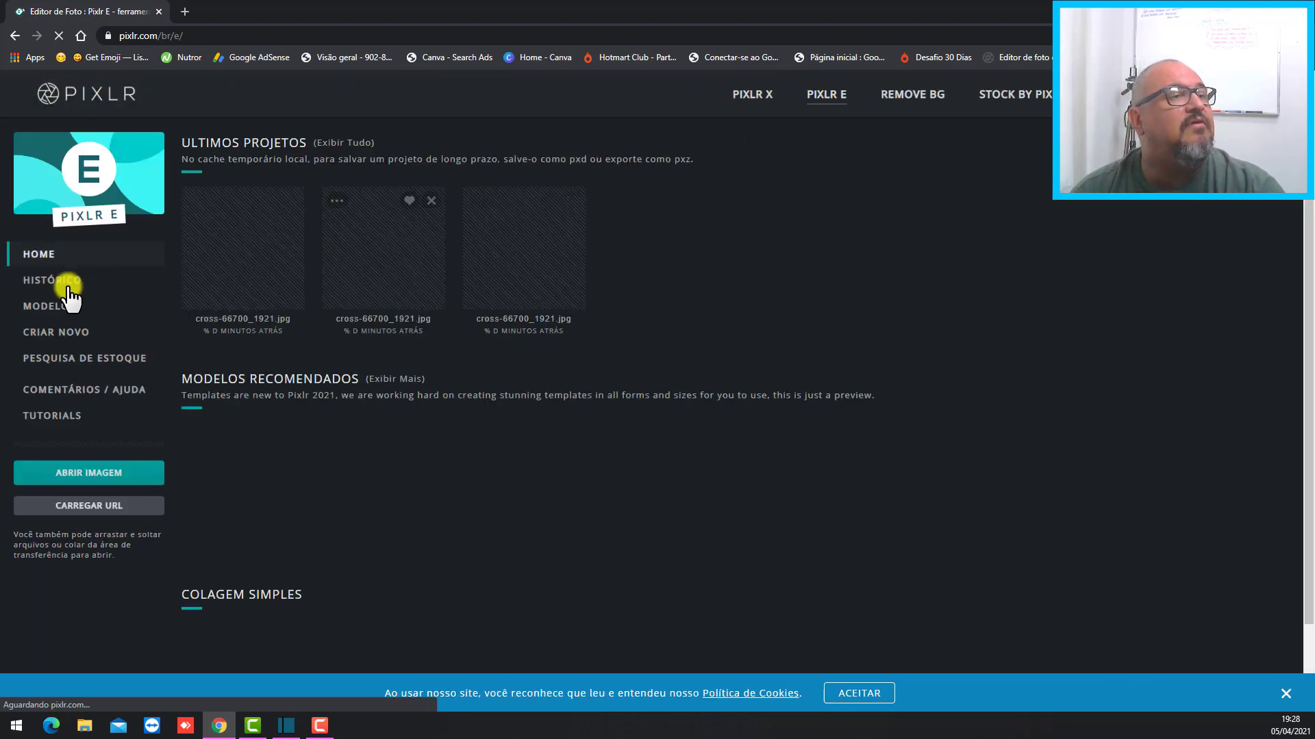
# - Open the monitor photo cross-66700_1921 from the IMAGENS EDIÇÃO folder for editing
pyautogui.click(78, 473)
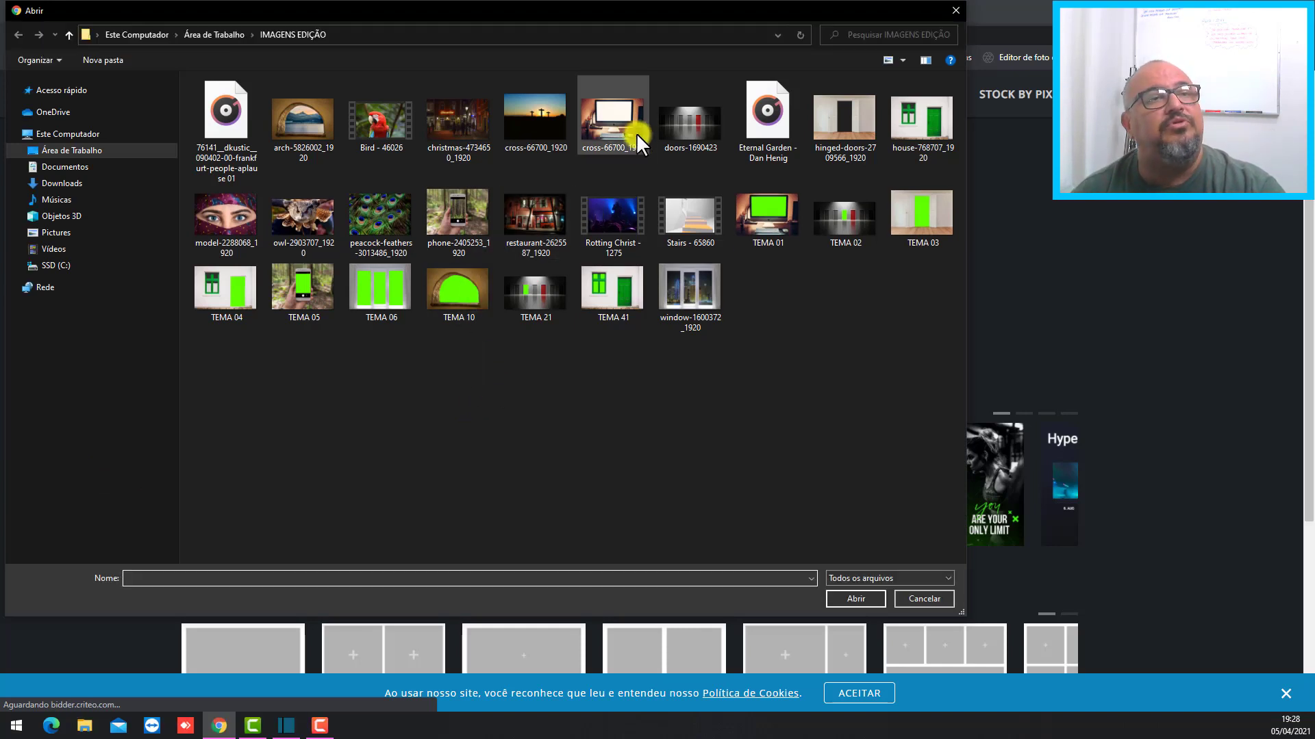
pyautogui.click(612, 123)
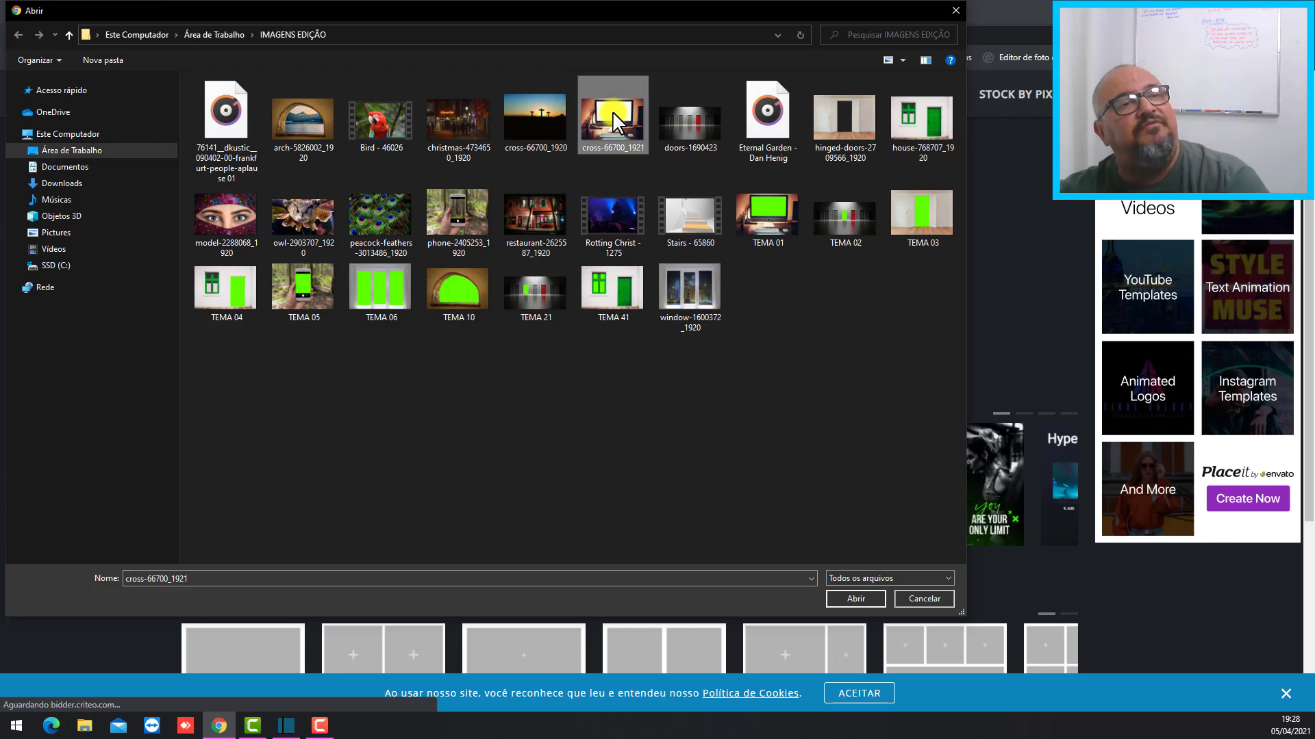
pyautogui.click(858, 601)
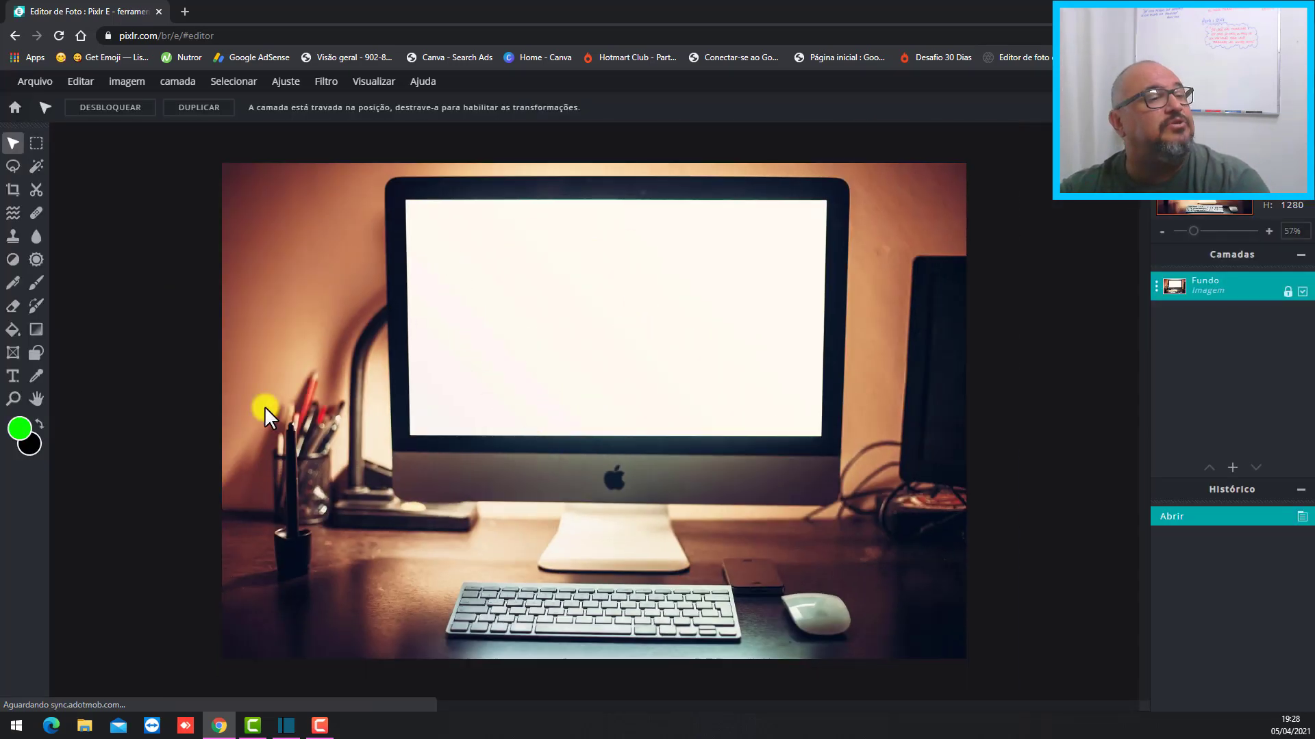
# - Set up the Brush tool with green #09FF00 and a square 300 px tip
pyautogui.click(35, 283)
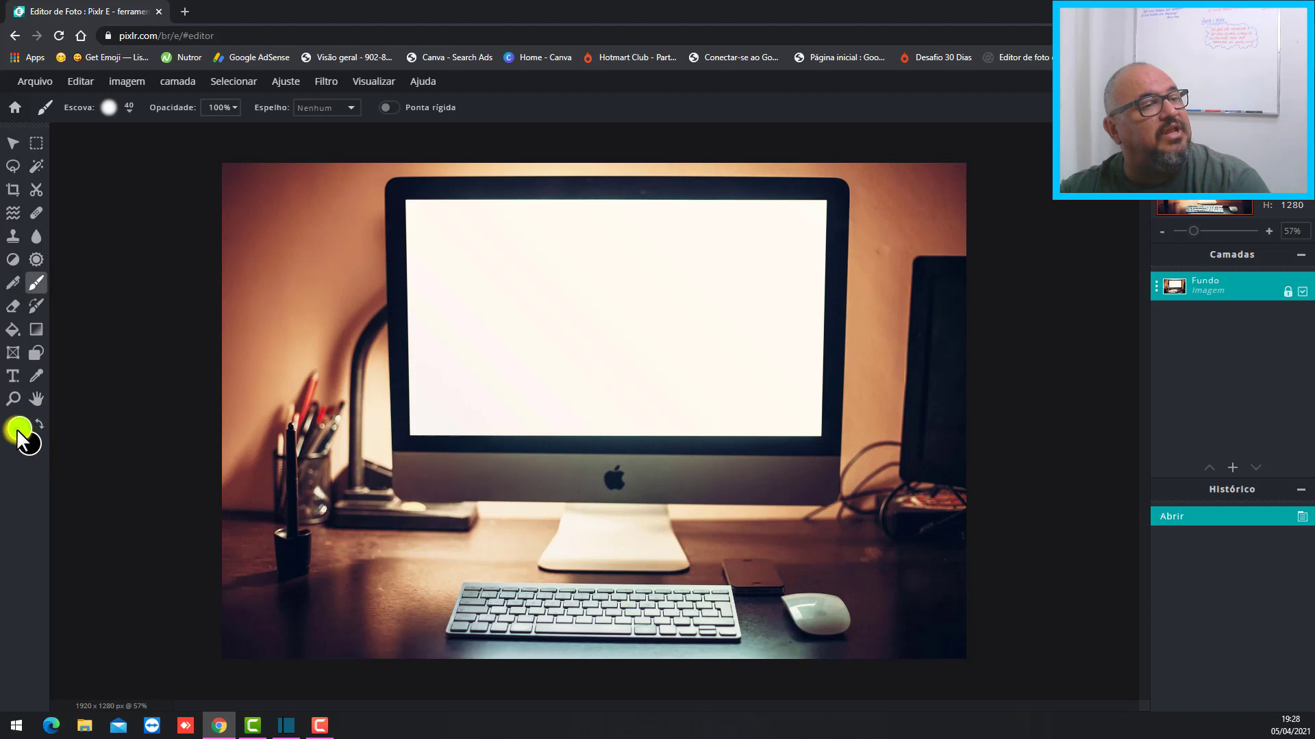
pyautogui.click(17, 429)
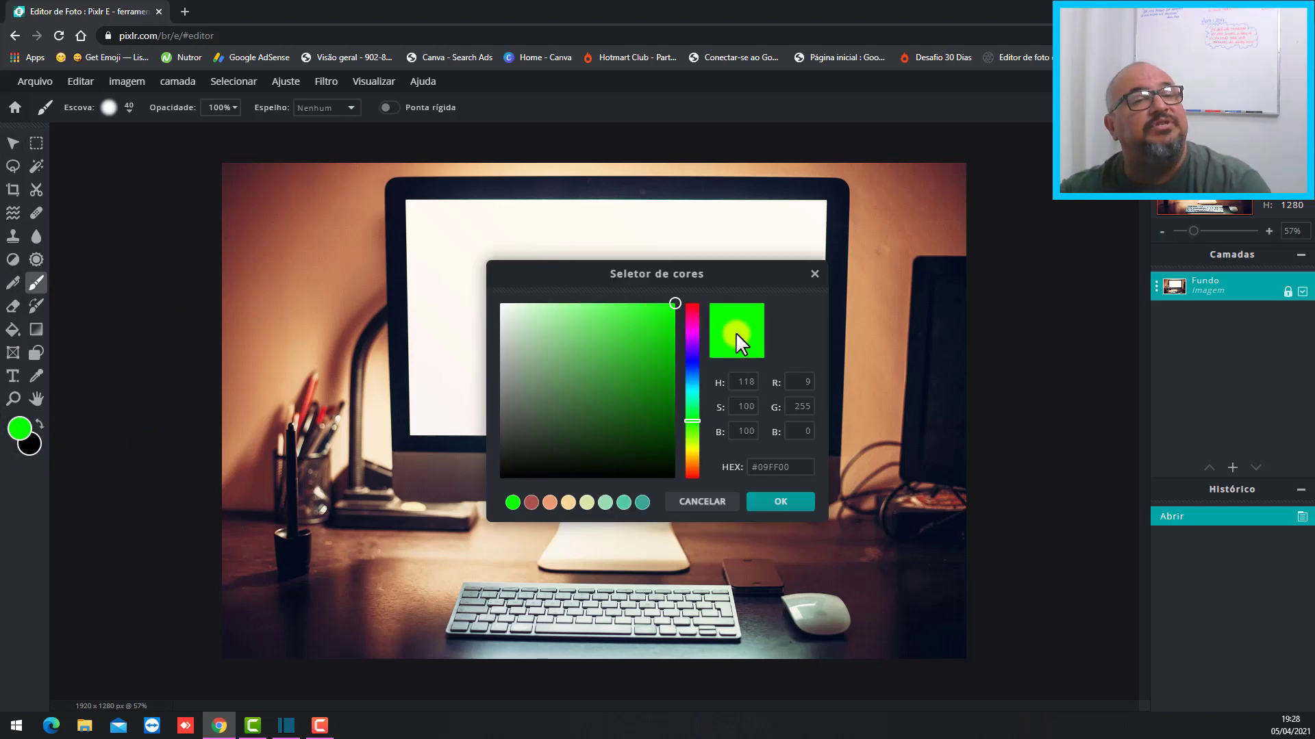
pyautogui.click(765, 502)
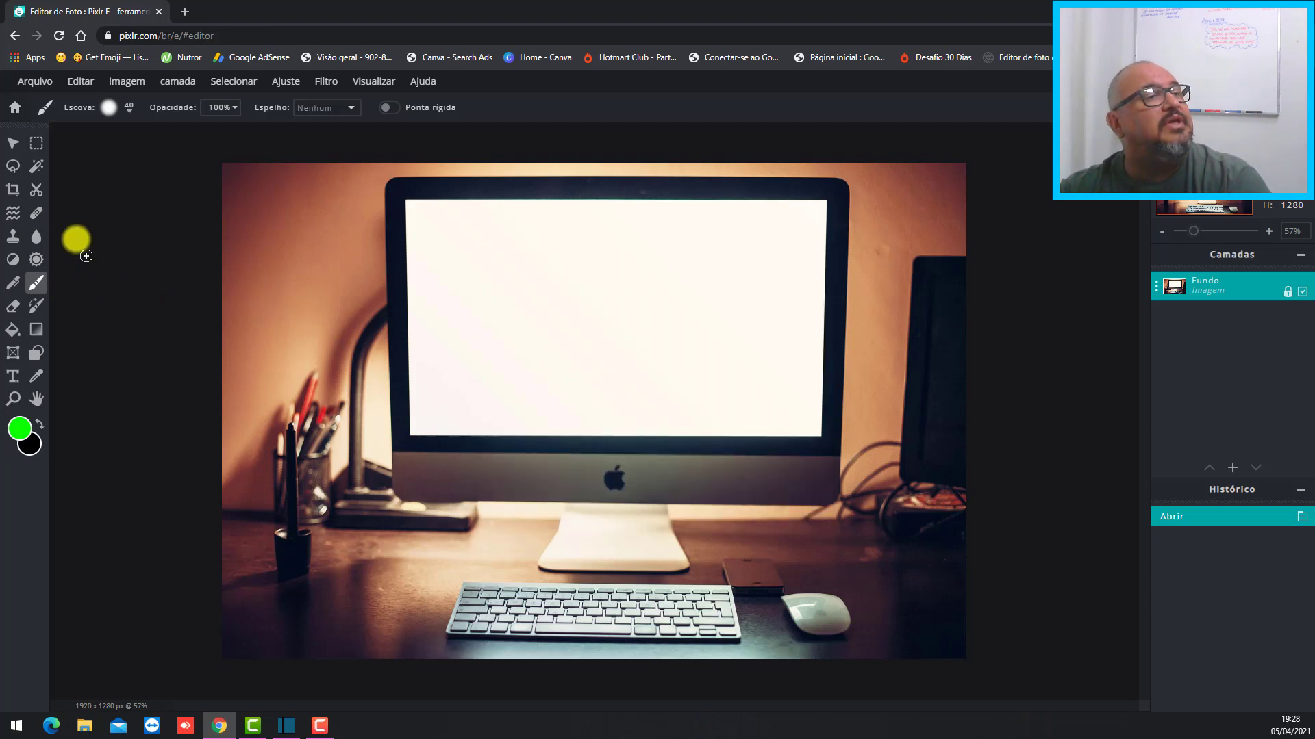
pyautogui.click(130, 111)
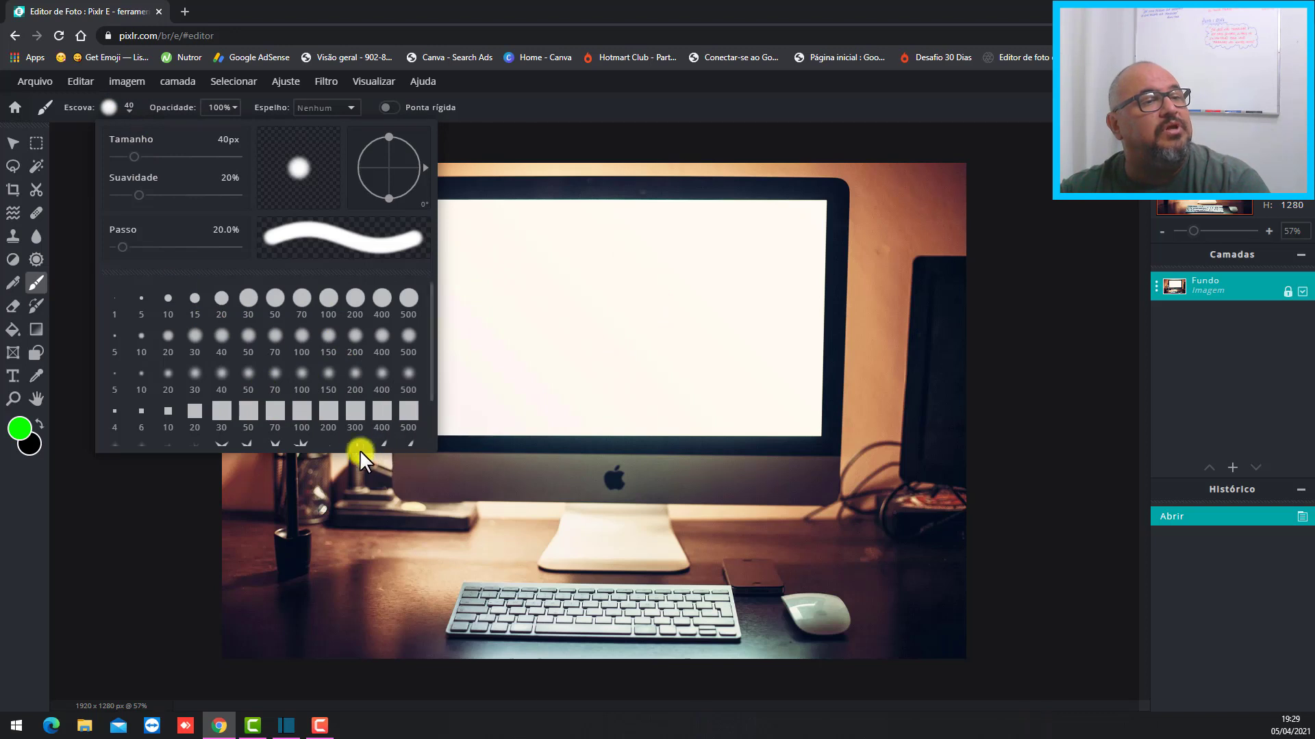
pyautogui.click(354, 414)
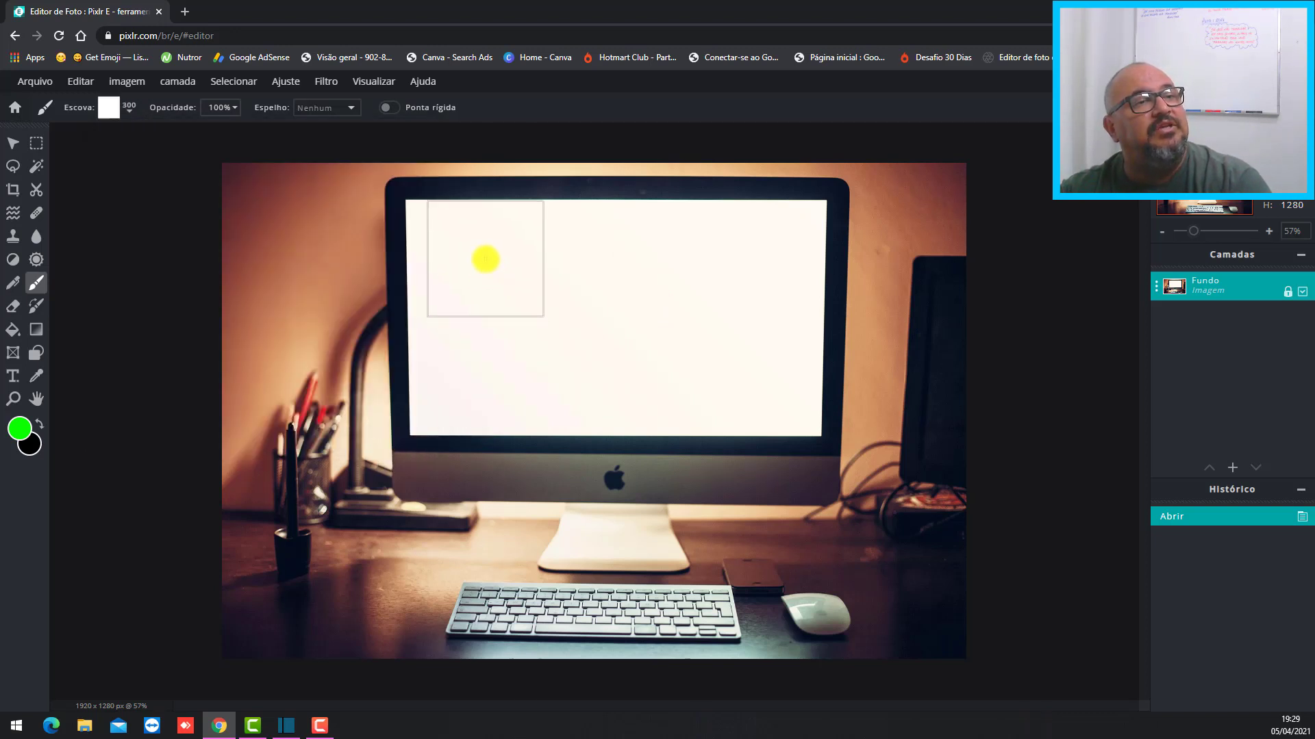
# - Paint most of the monitor's white screen green, leaving narrow strips along its edges
pyautogui.click(485, 259)
pyautogui.moveTo(497, 258); pyautogui.dragTo(654, 259)
pyautogui.moveTo(714, 258); pyautogui.dragTo(763, 258)
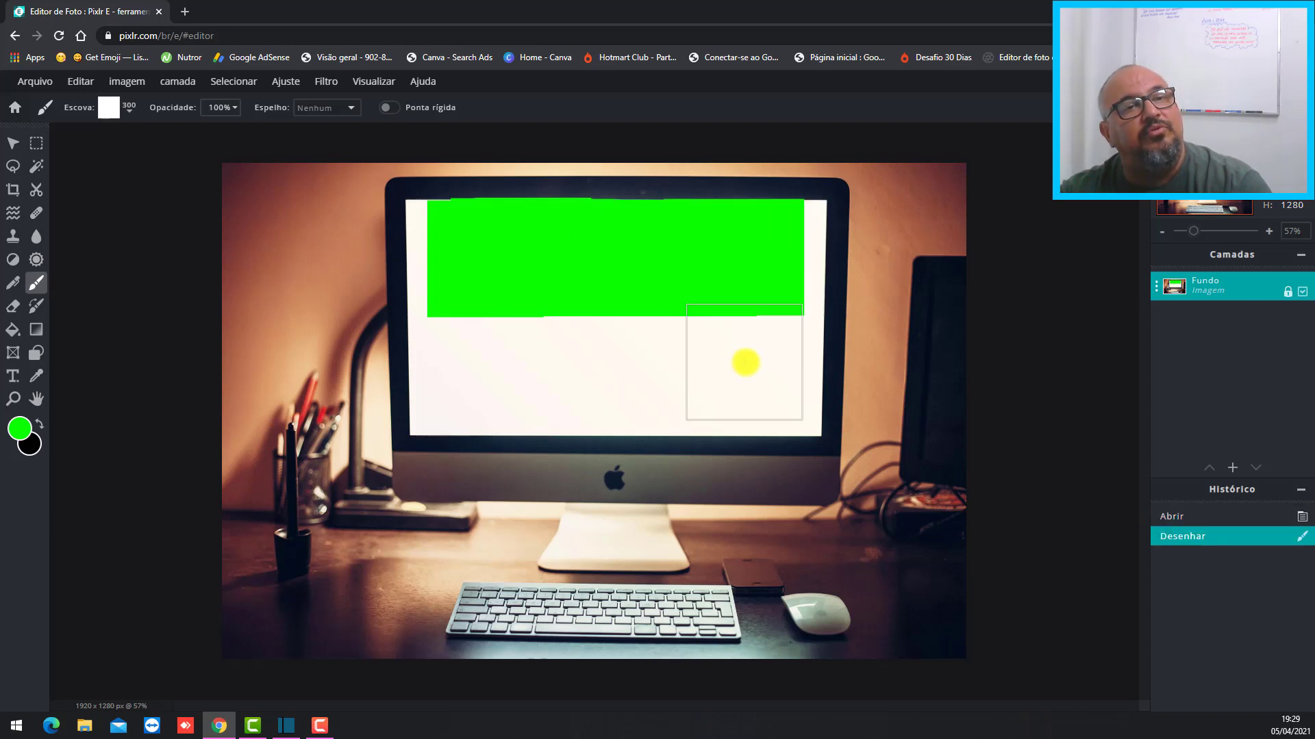
pyautogui.moveTo(760, 358)
pyautogui.mouseDown()
pyautogui.moveTo(479, 355)
pyautogui.moveTo(469, 307)
pyautogui.moveTo(474, 373)
pyautogui.moveTo(760, 375)
pyautogui.mouseUp()
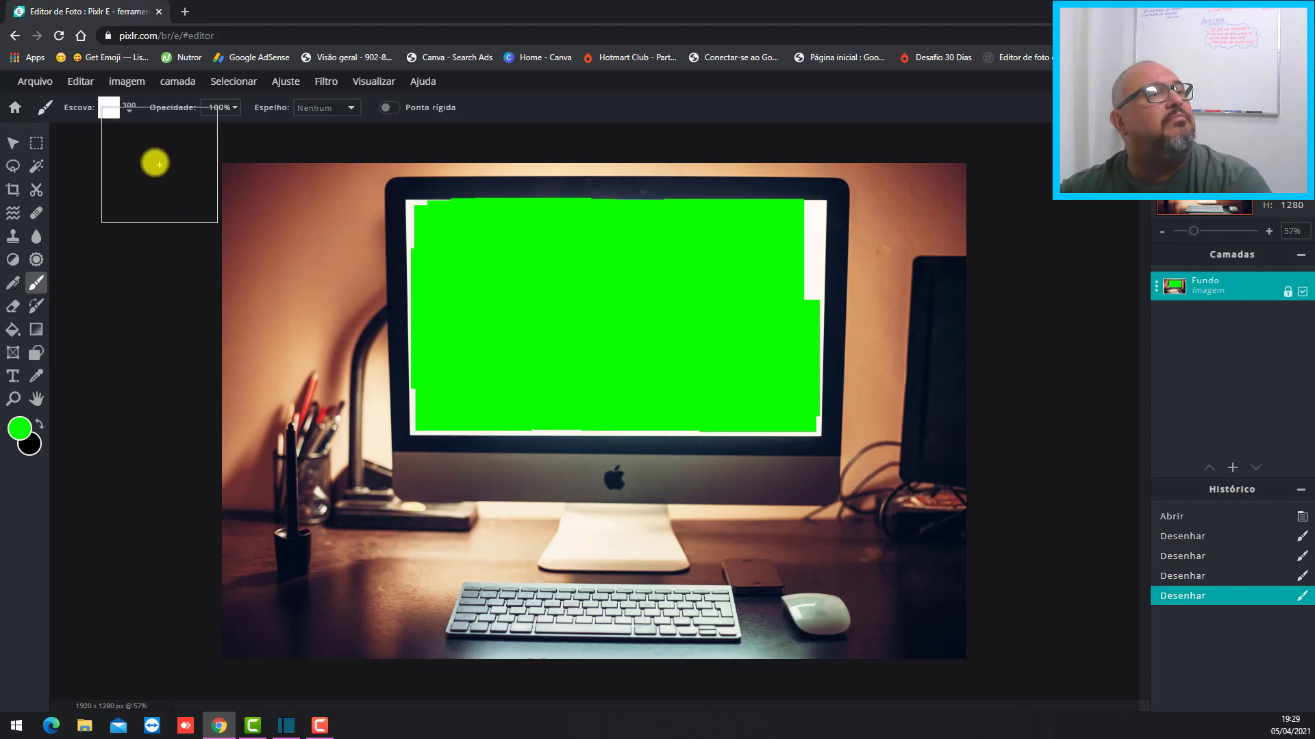
# - Change the brush to the hard round 20 px tip
pyautogui.click(130, 110)
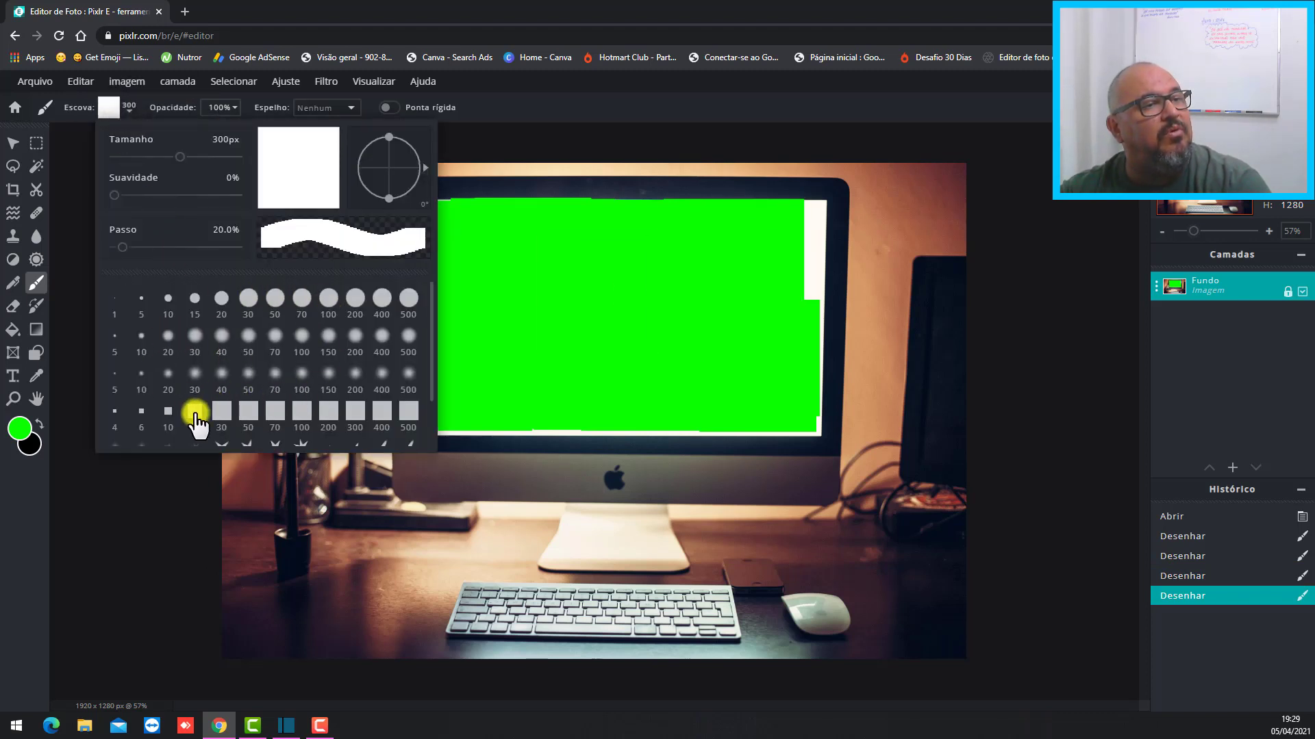
pyautogui.click(219, 301)
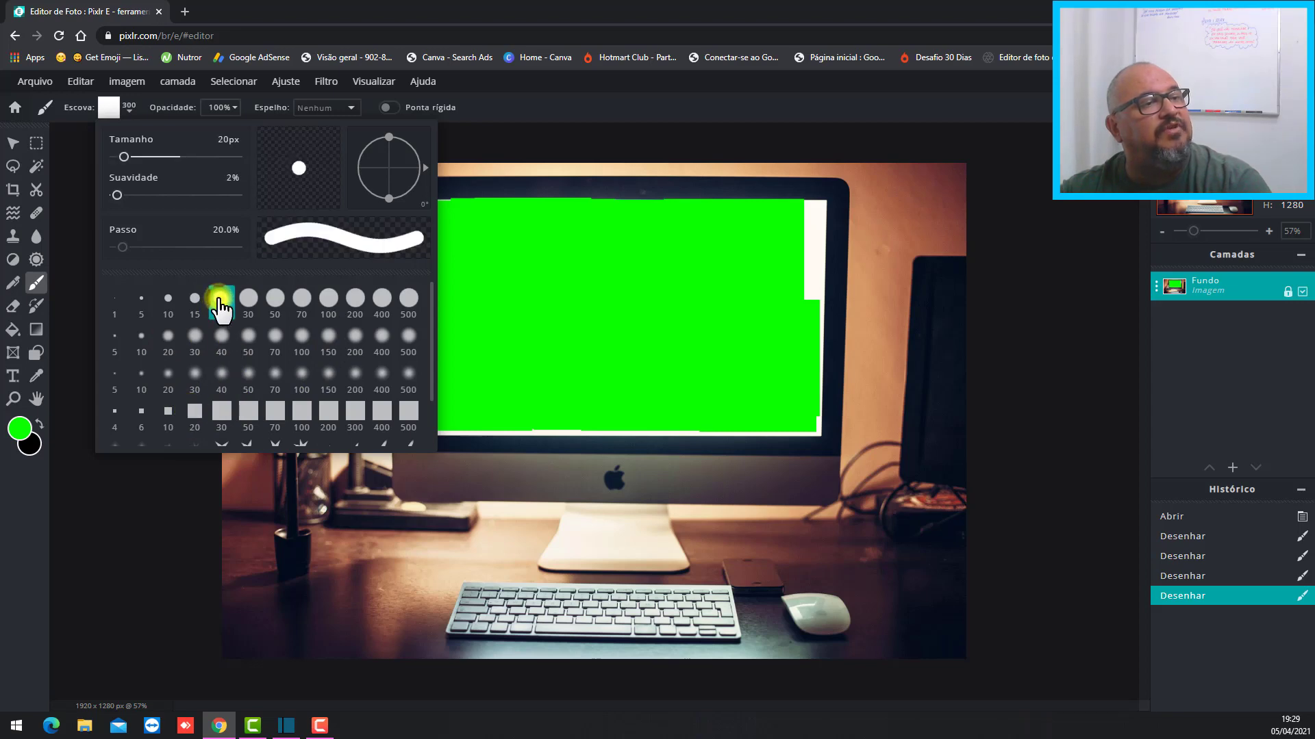
pyautogui.click(736, 280)
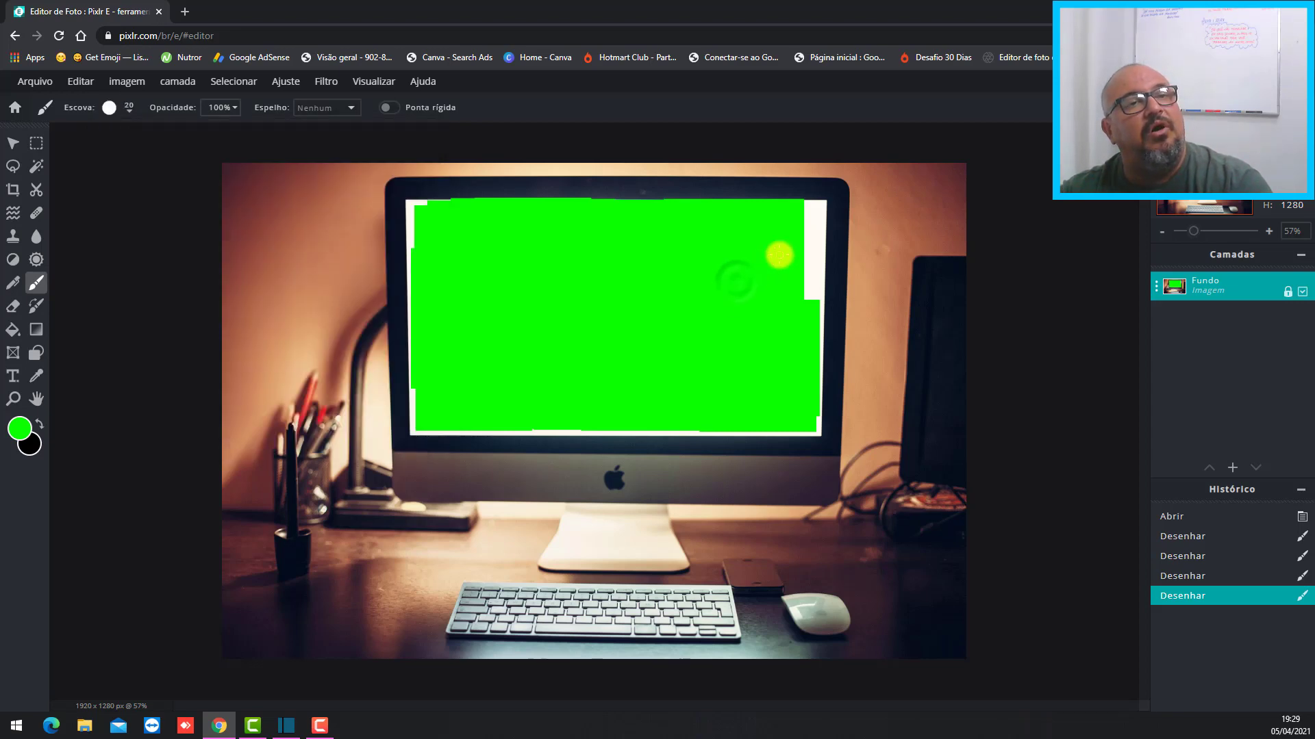
# - Paint the white strips around the upper-left corner of the monitor's screen green
pyautogui.scroll(1, 402, 192)
pyautogui.scroll(6, 403, 192)
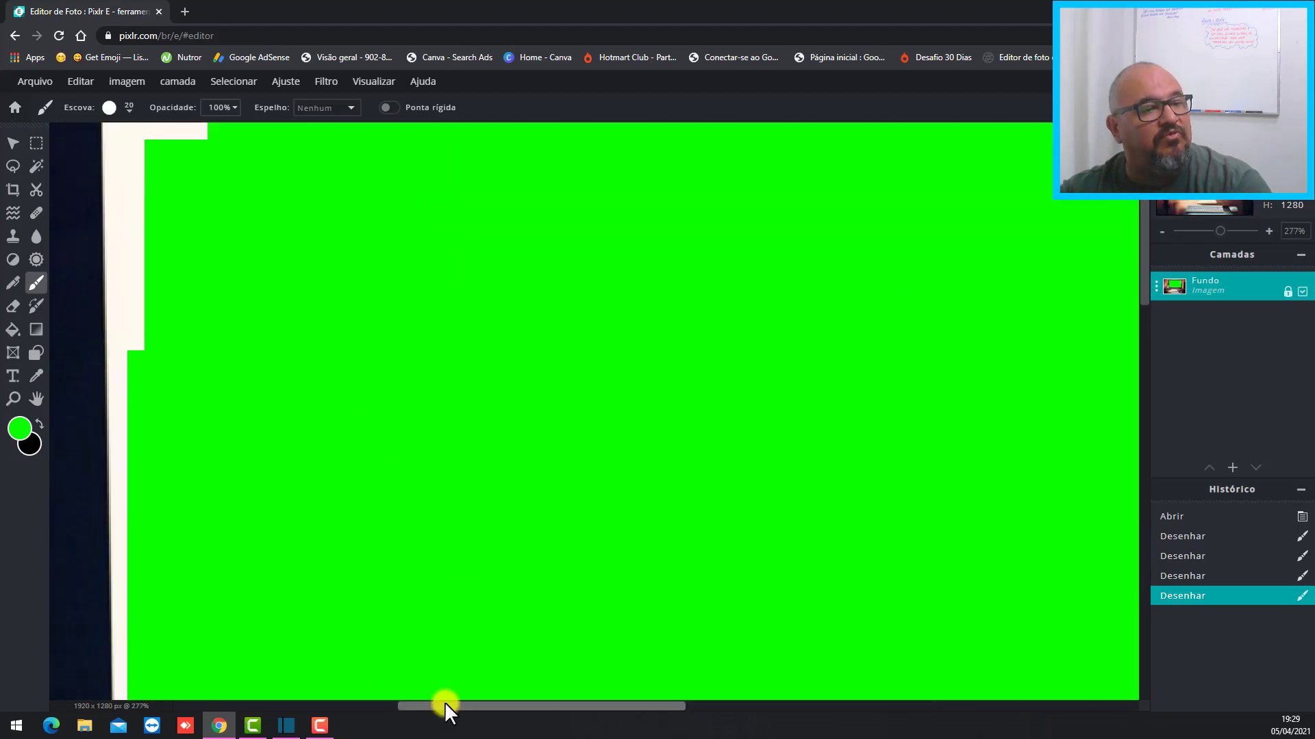
pyautogui.moveTo(446, 706); pyautogui.dragTo(348, 706)
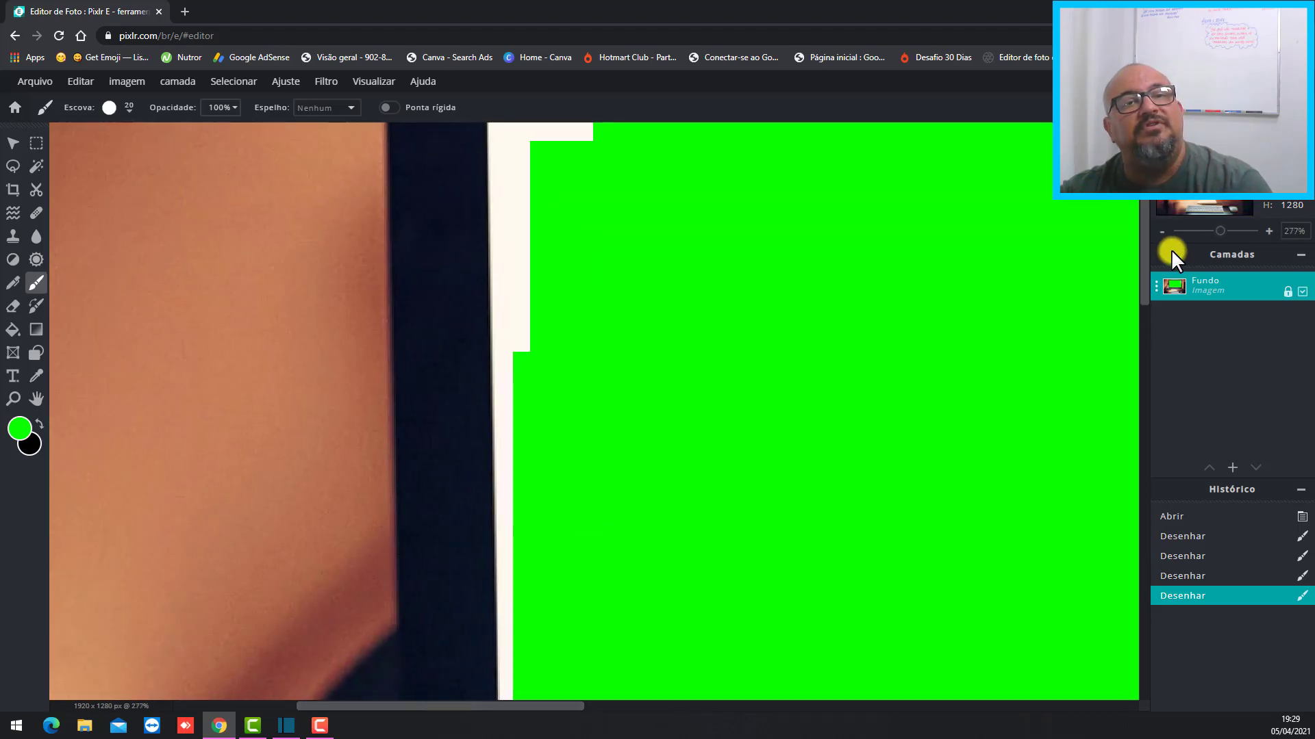
pyautogui.moveTo(1141, 248); pyautogui.dragTo(1141, 191)
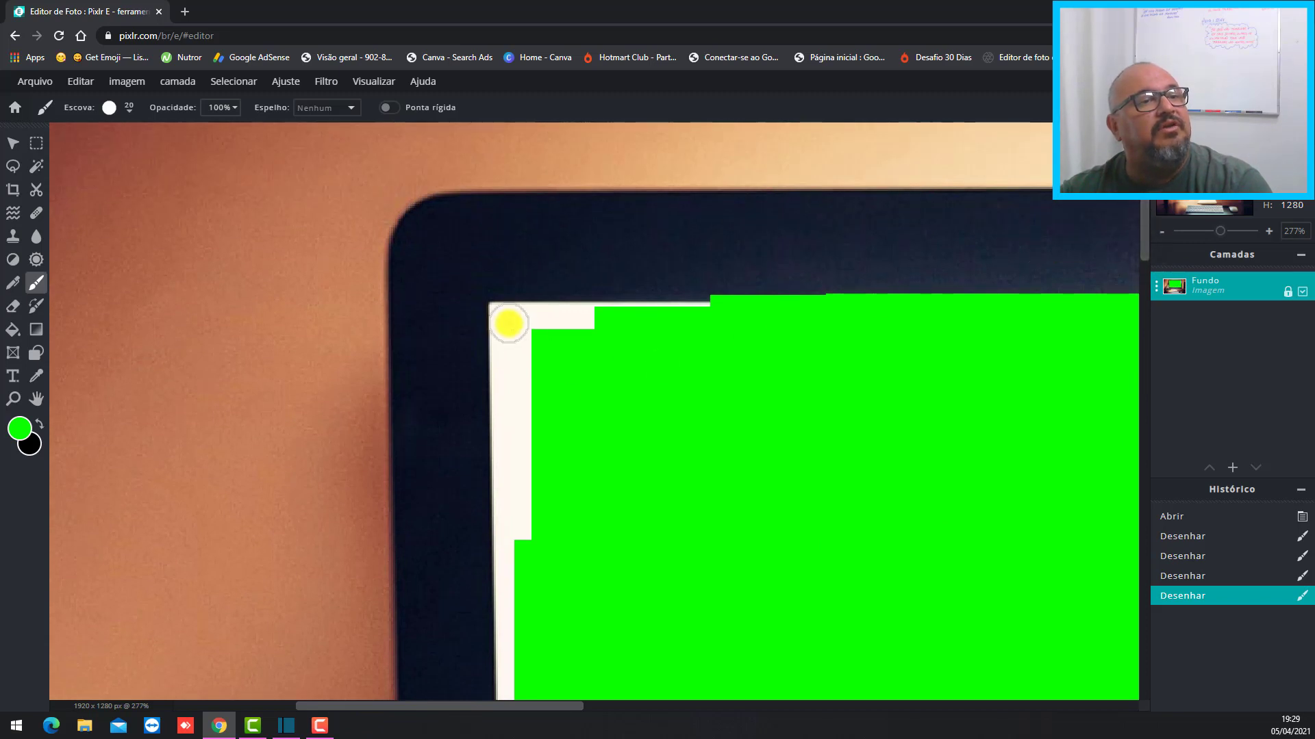
pyautogui.moveTo(508, 323)
pyautogui.mouseDown()
pyautogui.moveTo(518, 540)
pyautogui.moveTo(527, 316)
pyautogui.moveTo(528, 329)
pyautogui.moveTo(730, 328)
pyautogui.moveTo(489, 320)
pyautogui.mouseUp()
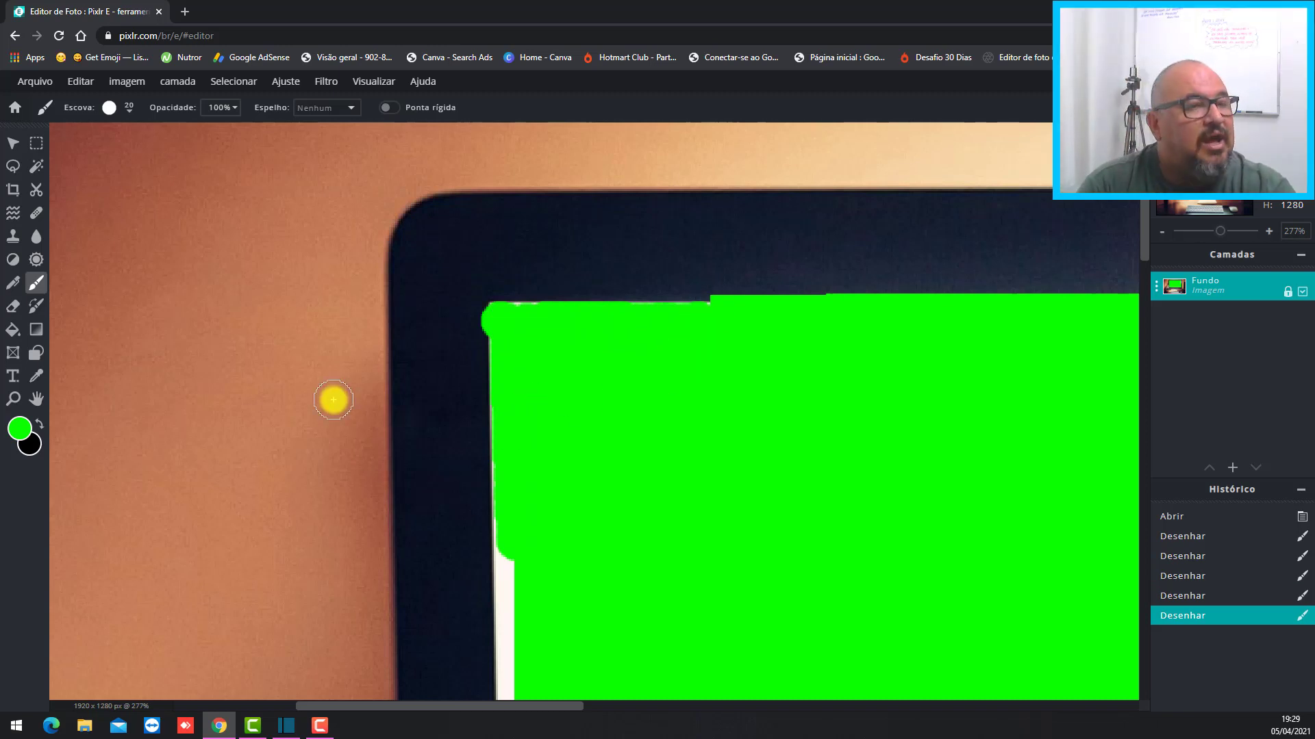
pyautogui.scroll(-3, 267, 339)
pyautogui.scroll(-5, 291, 479)
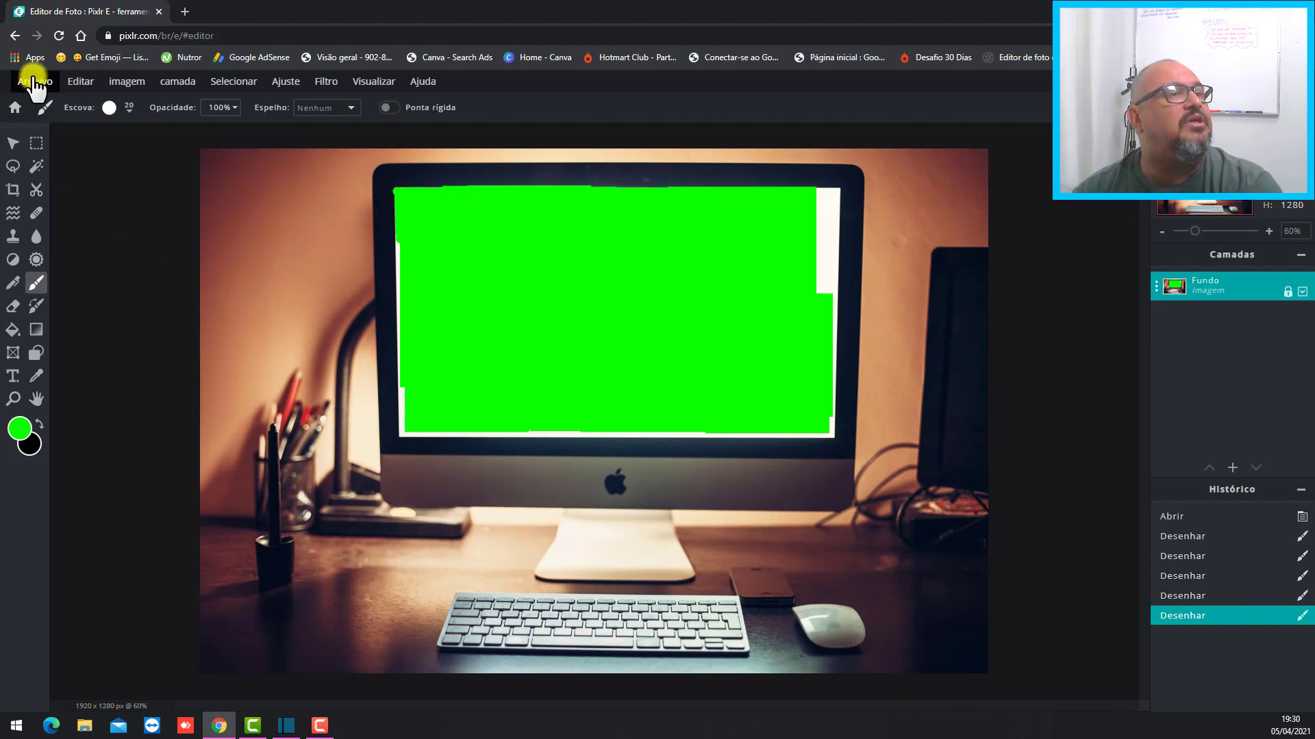
pyautogui.click(33, 81)
pyautogui.click(26, 206)
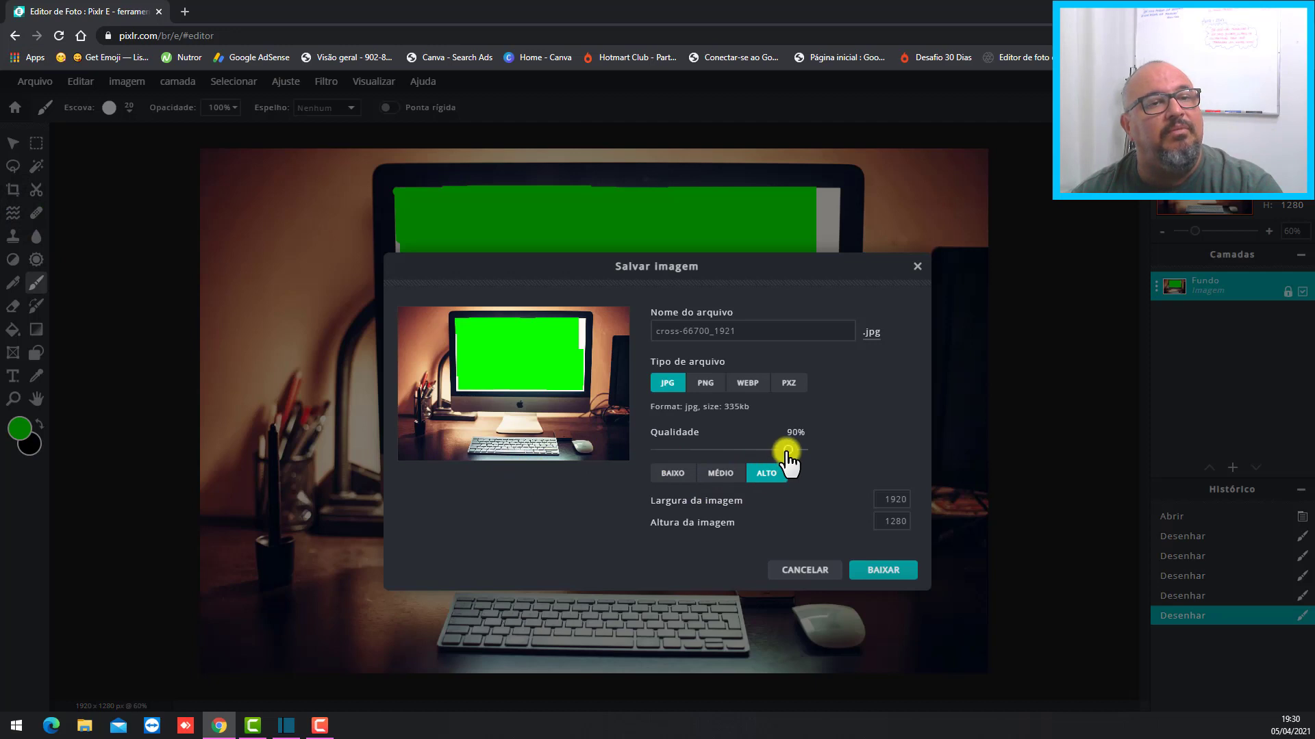
pyautogui.moveTo(788, 449); pyautogui.dragTo(812, 454)
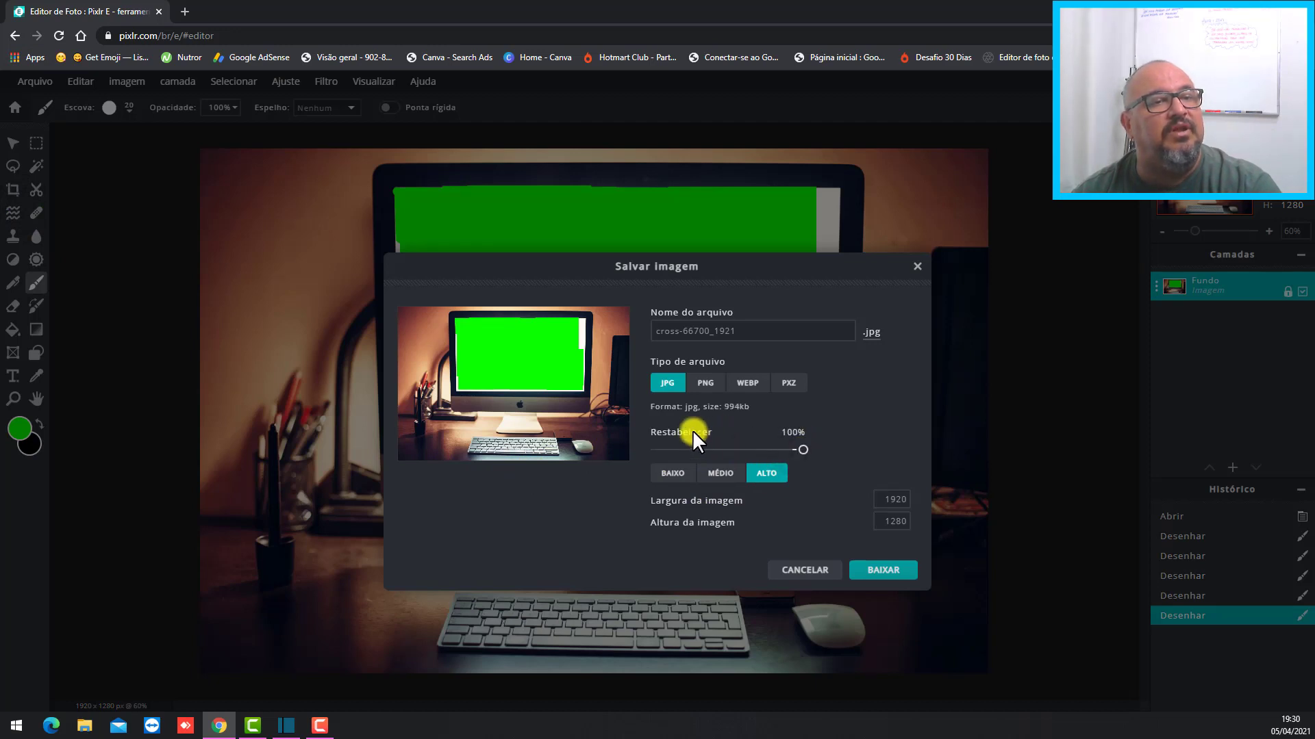
pyautogui.click(705, 384)
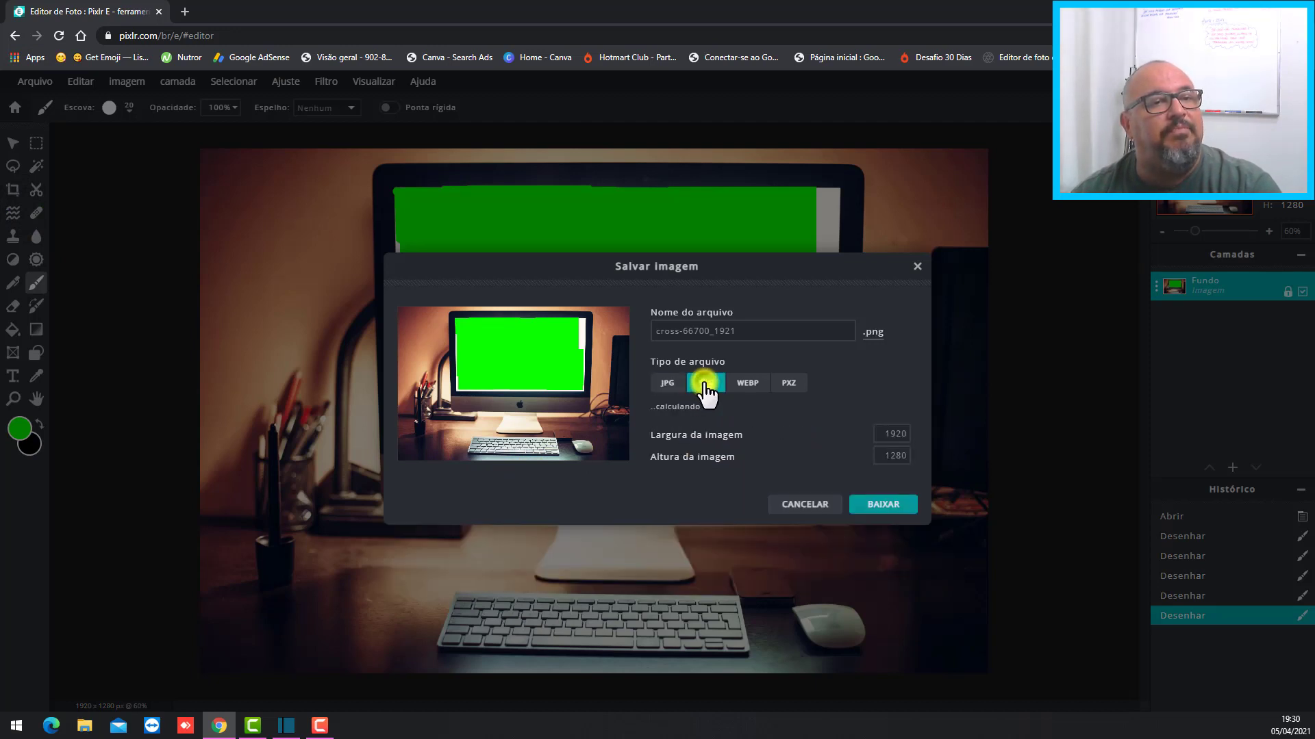
pyautogui.click(674, 333)
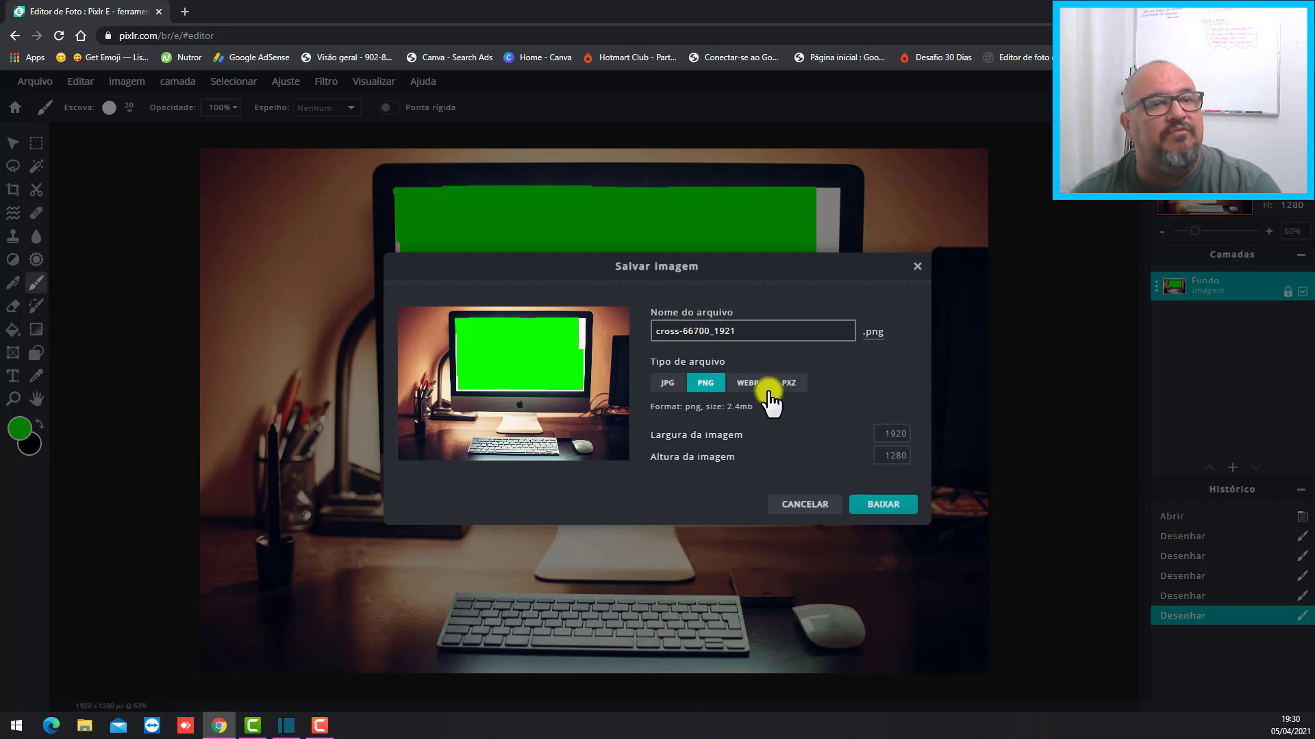
pyautogui.click(917, 268)
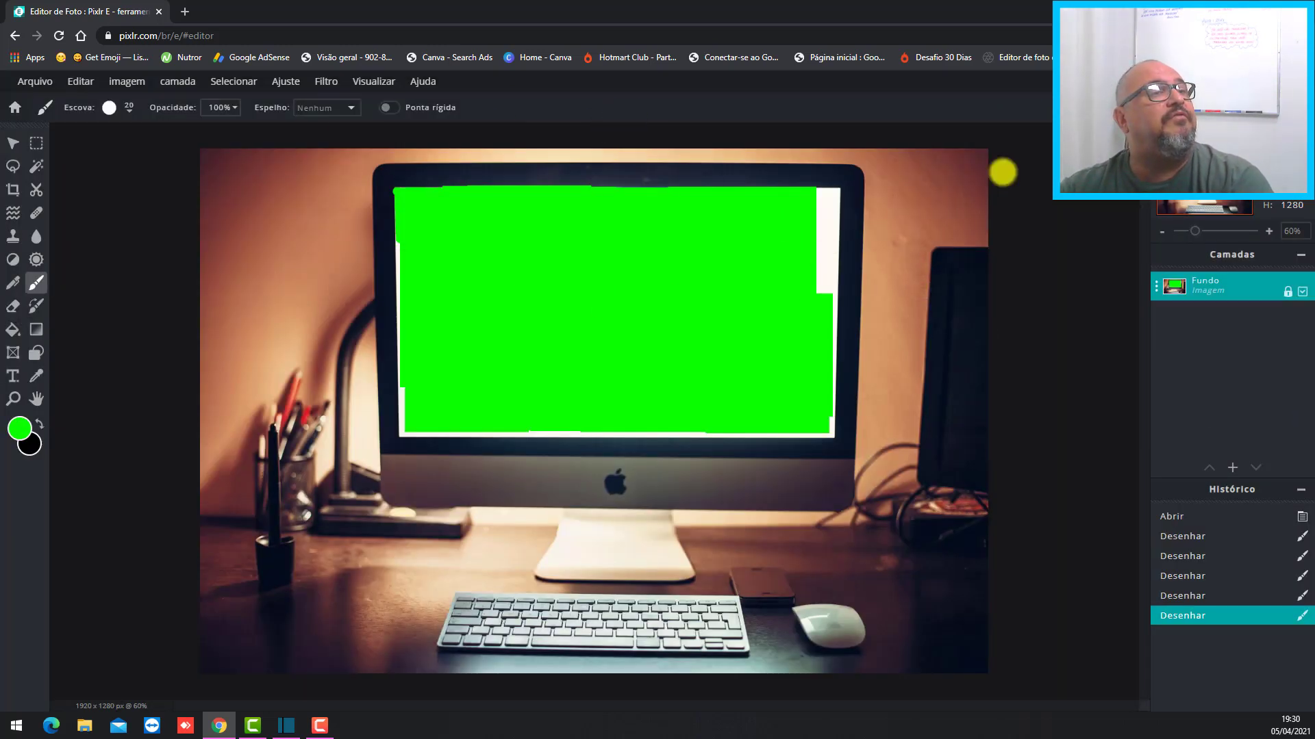
pyautogui.click(183, 9)
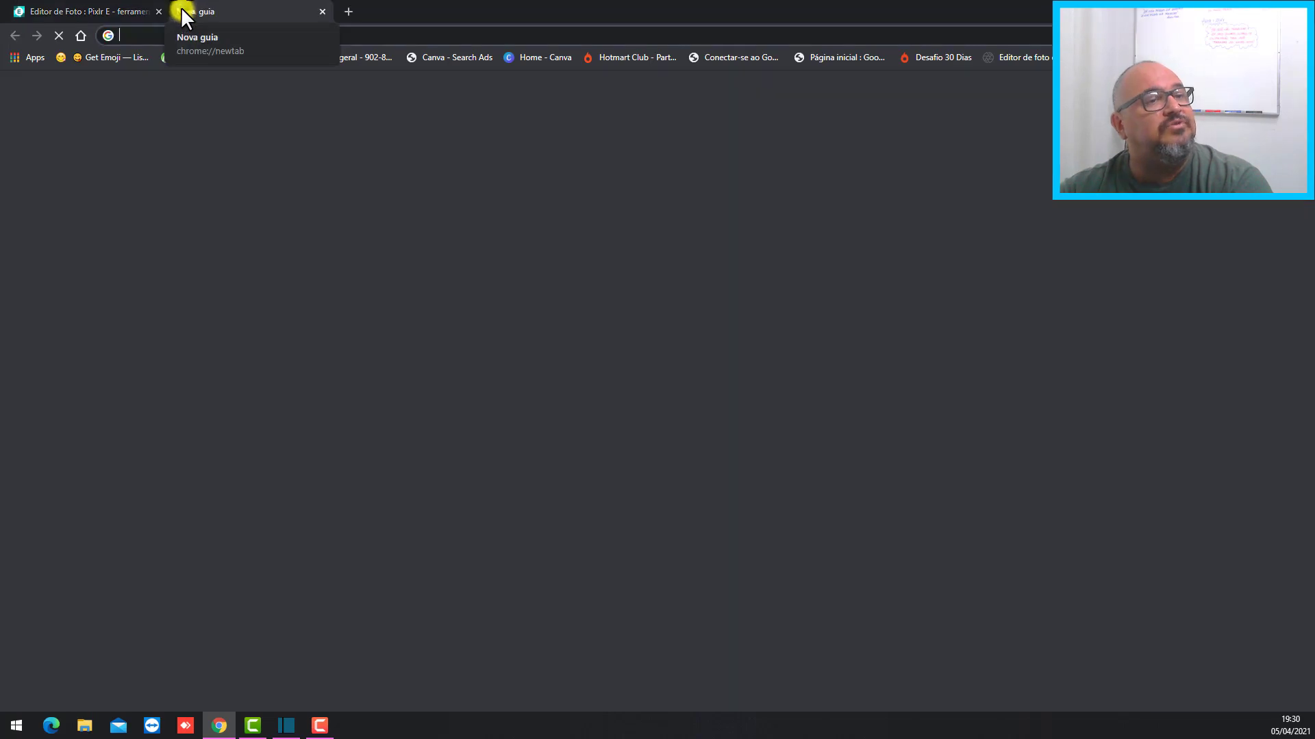
# - Switch to Shotcut, open the TEMA 01 image and place it at the start of the timeline
pyautogui.click(286, 725)
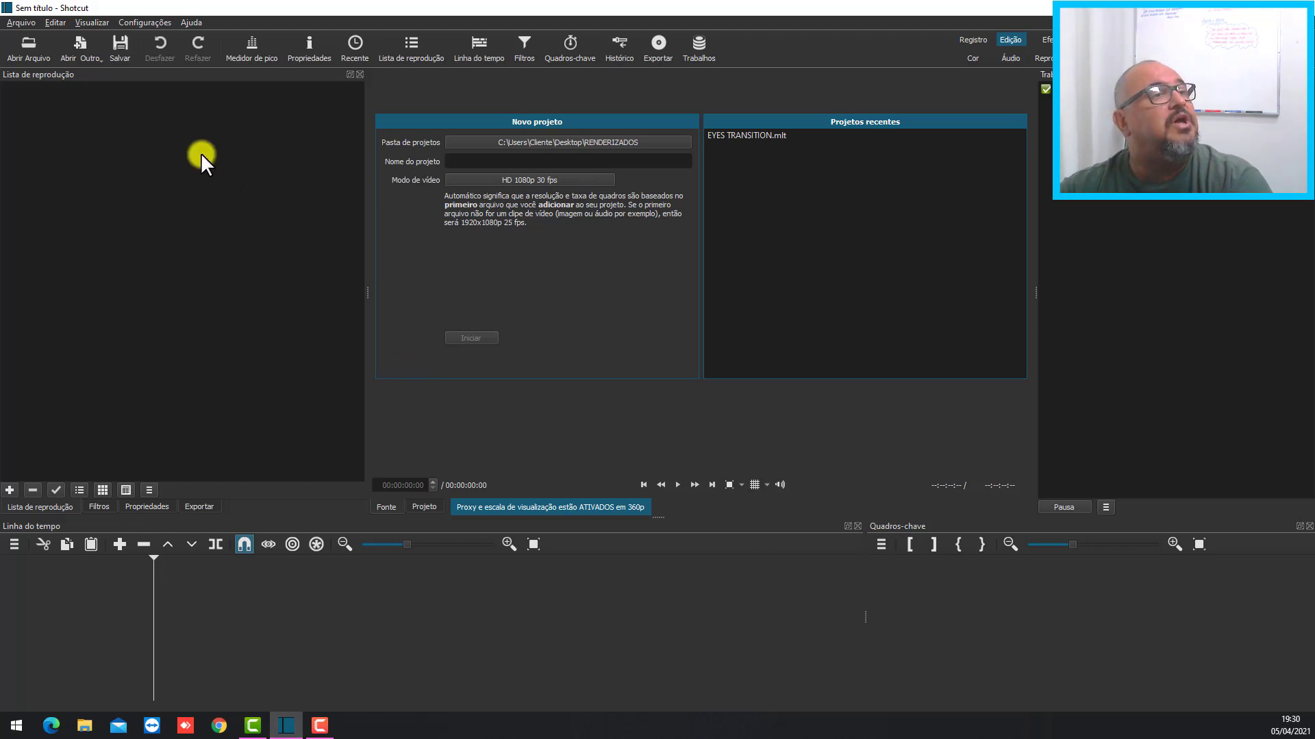
pyautogui.click(27, 46)
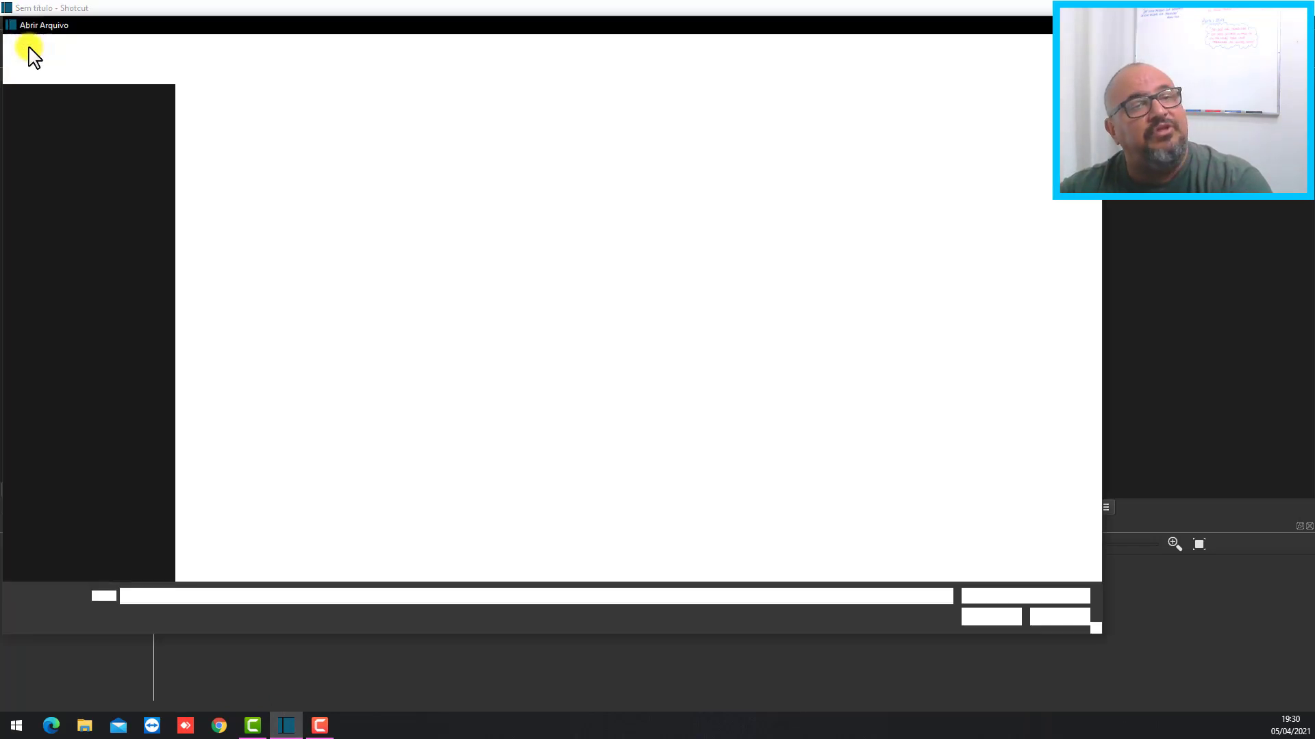
pyautogui.click(605, 224)
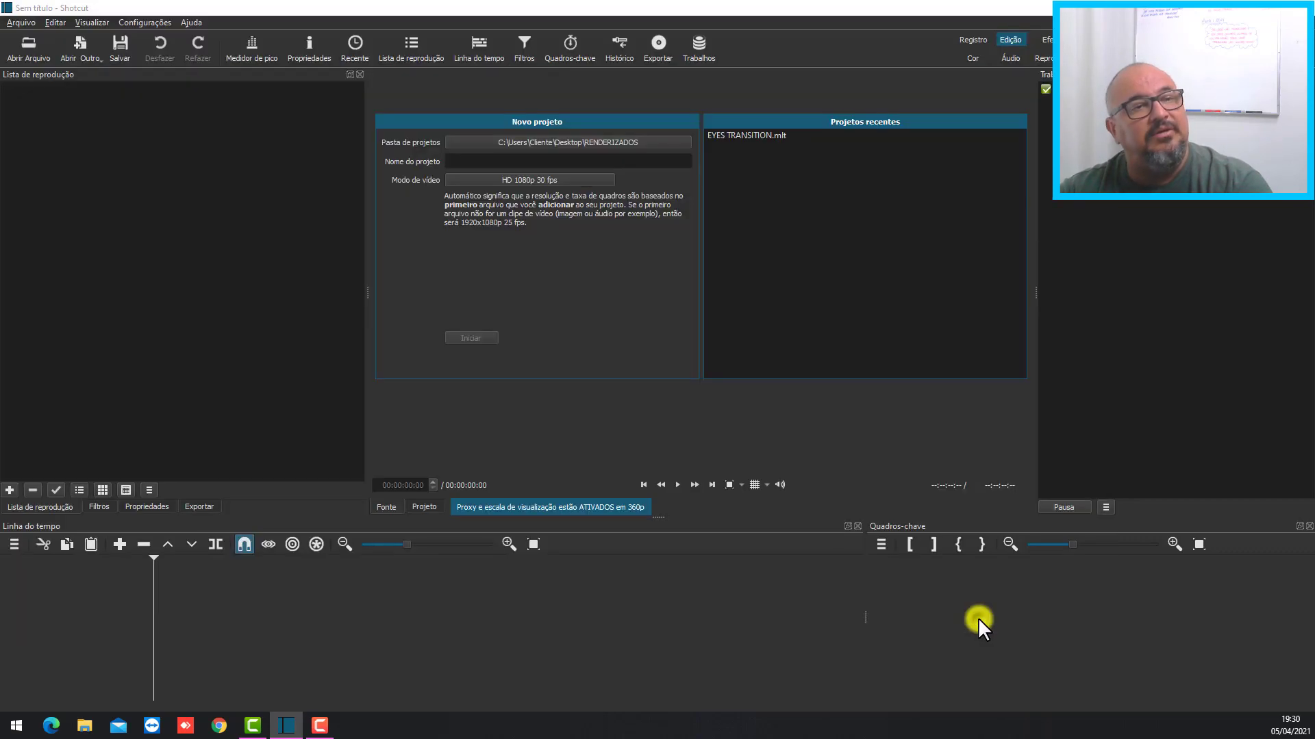
pyautogui.click(990, 617)
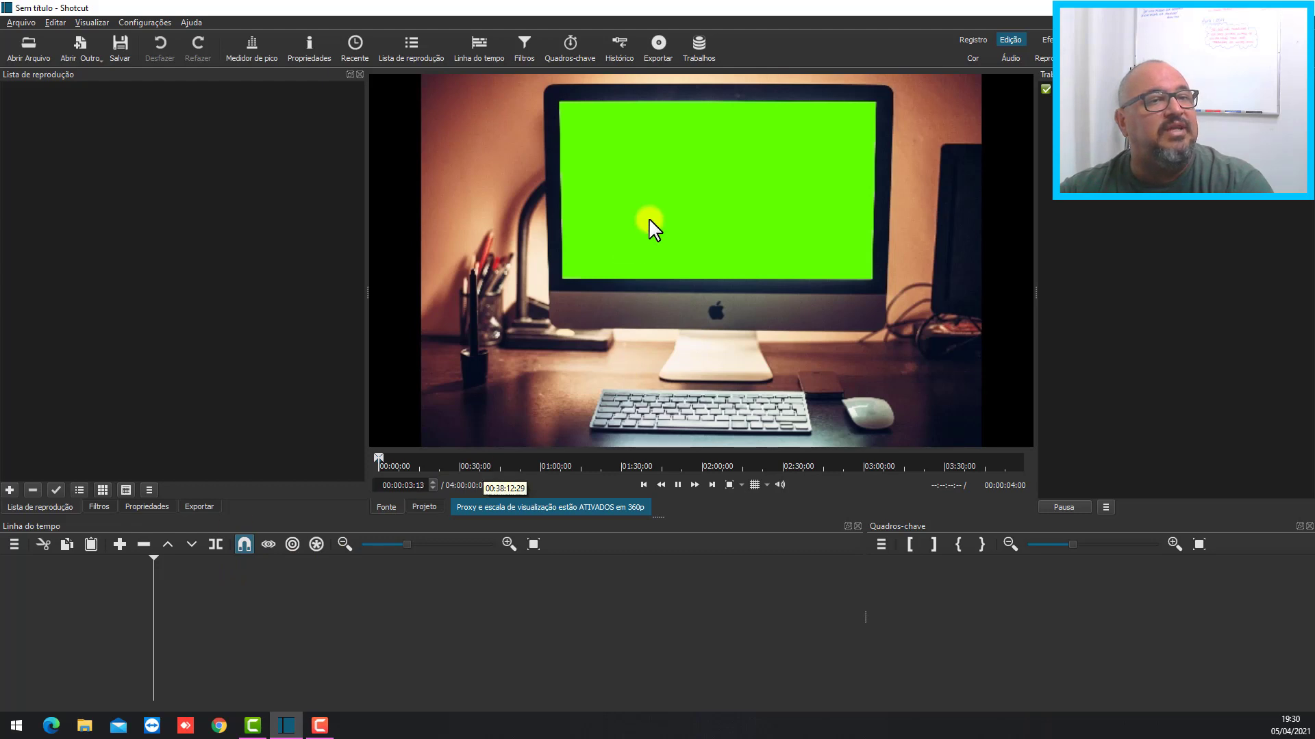
pyautogui.moveTo(651, 212); pyautogui.dragTo(104, 568)
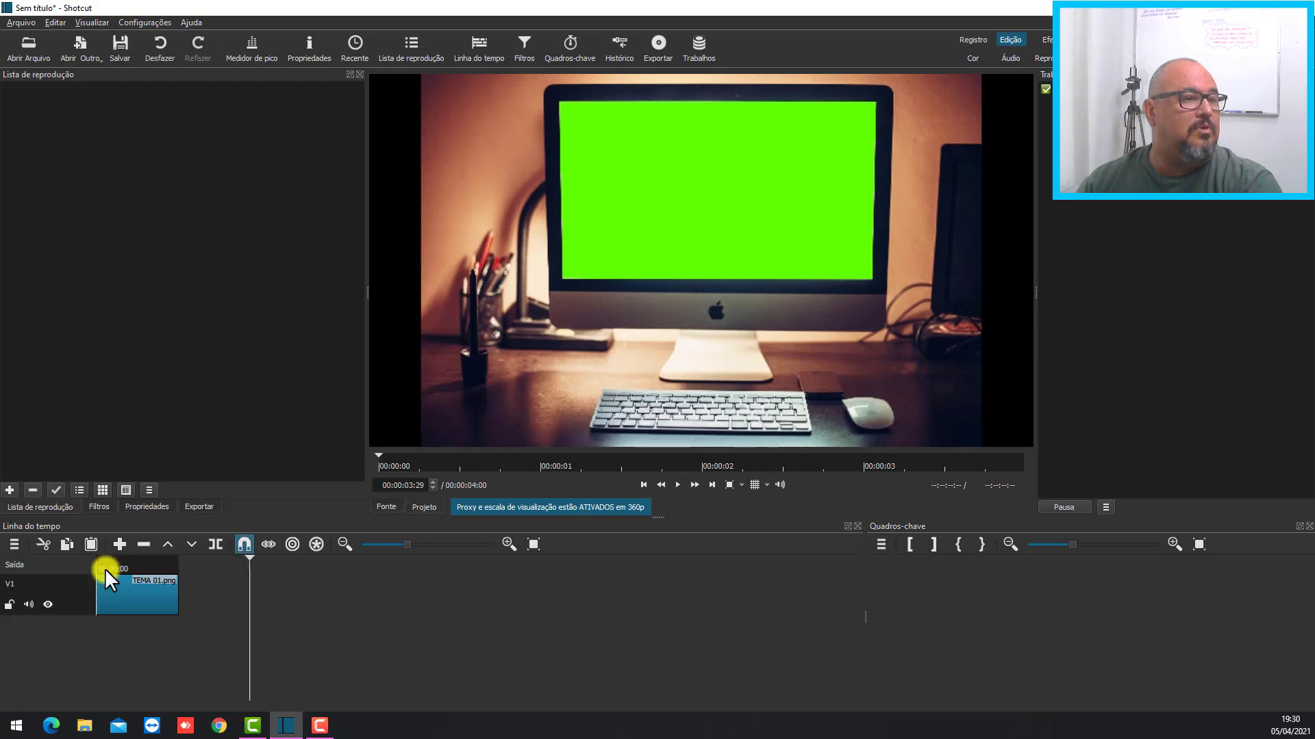
pyautogui.click(109, 583)
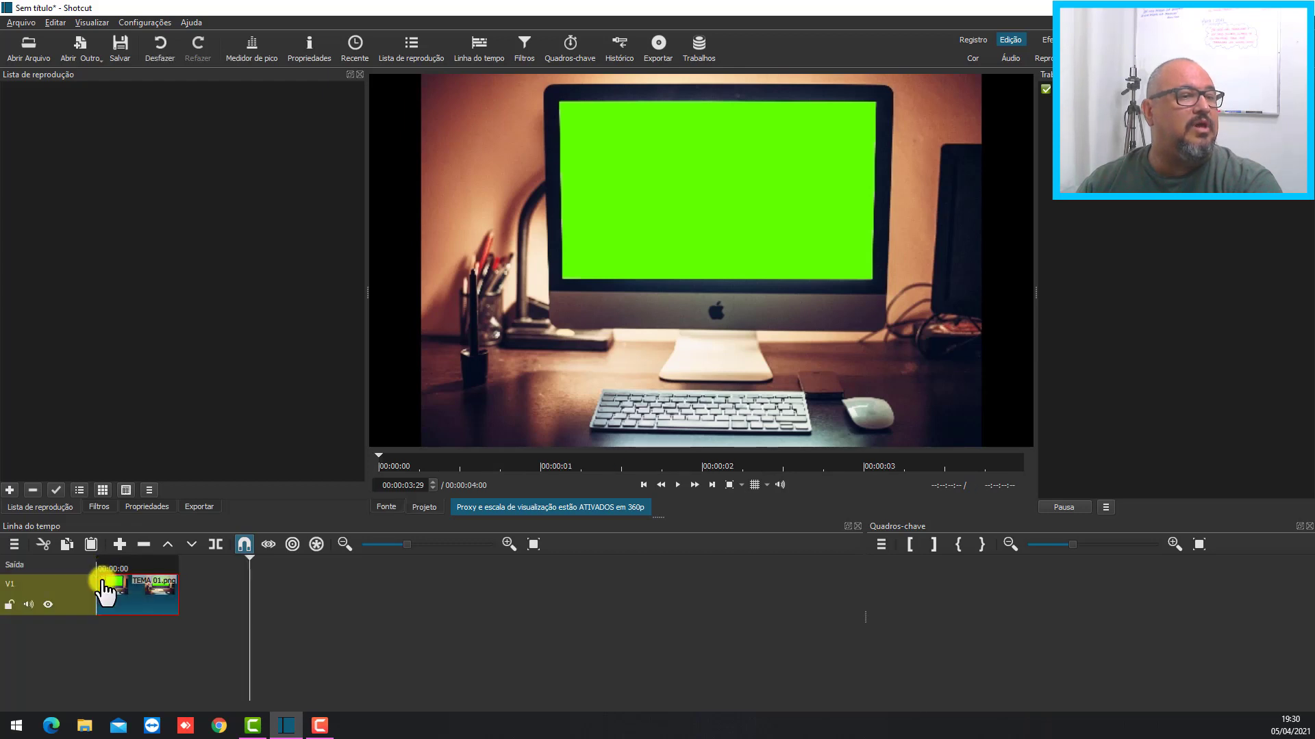
# - Add two more video tracks and move the TEMA 01 clip to the start of track V3
pyautogui.click(14, 545)
pyautogui.moveTo(139, 555)
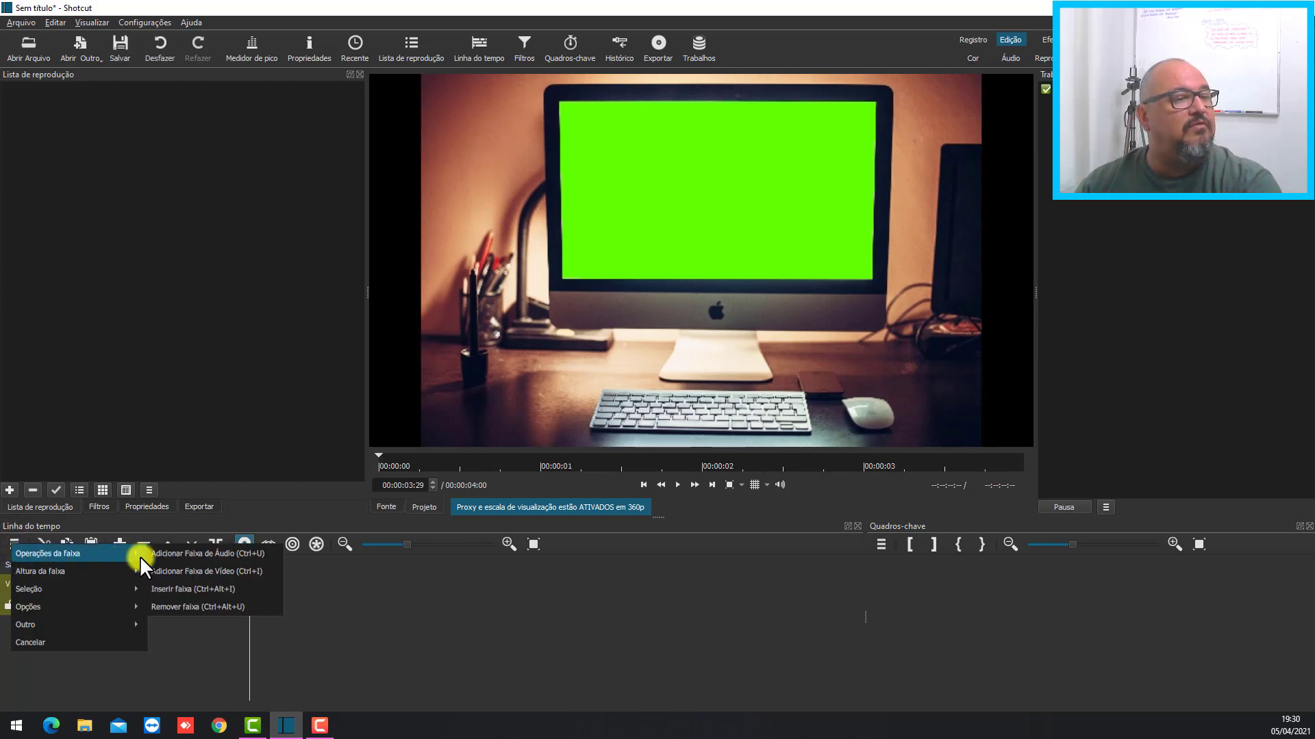
pyautogui.click(170, 571)
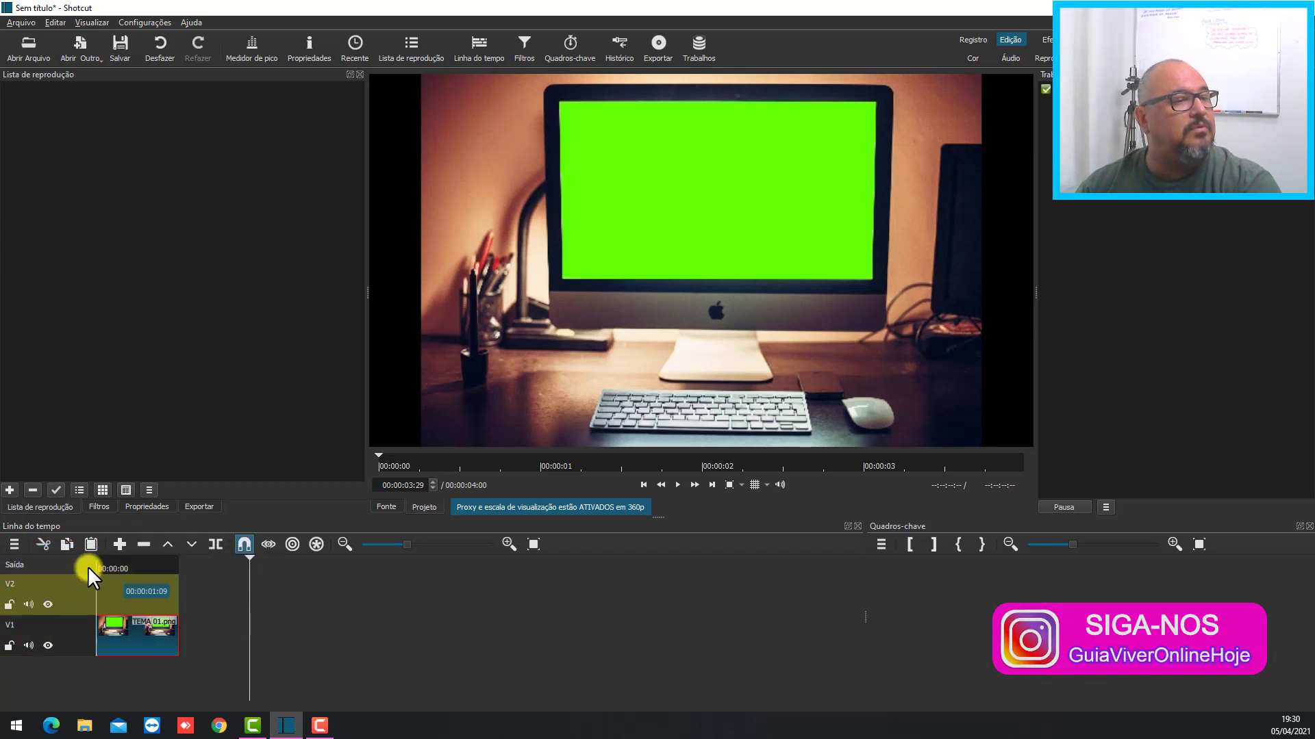
pyautogui.click(14, 545)
pyautogui.moveTo(124, 552)
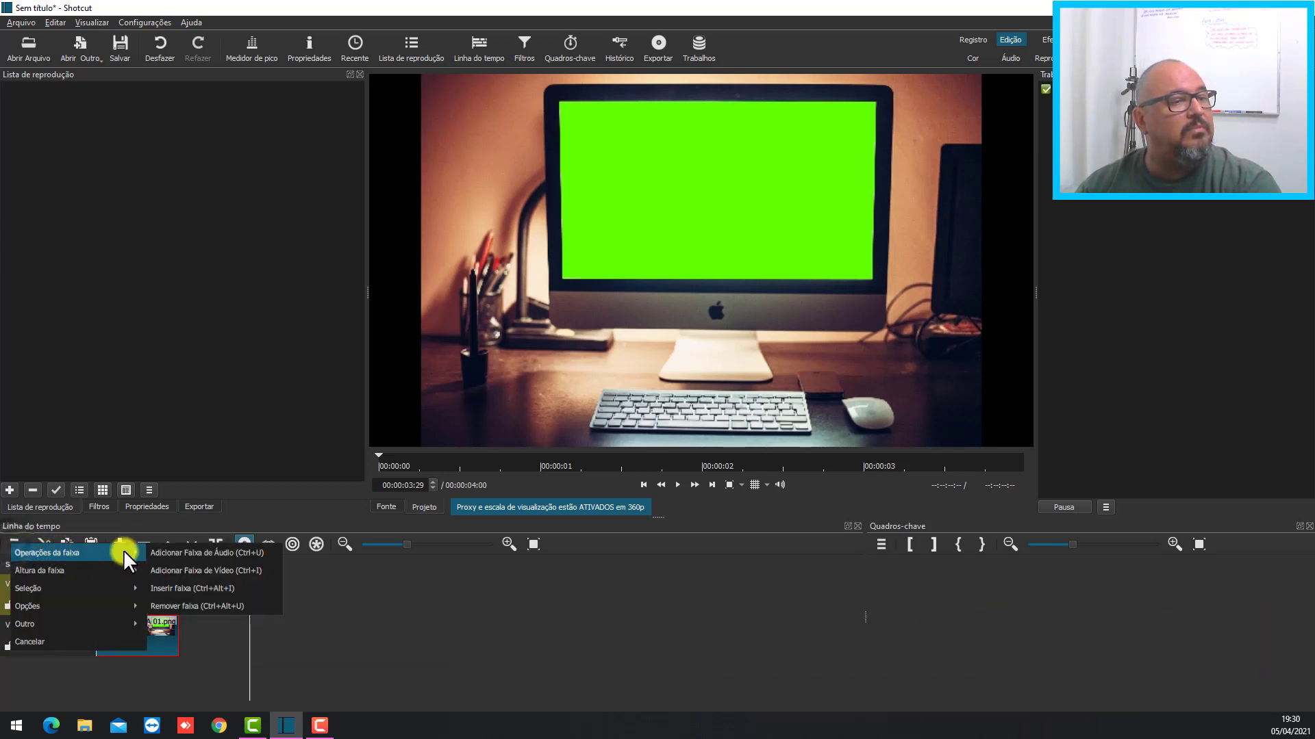
pyautogui.click(159, 573)
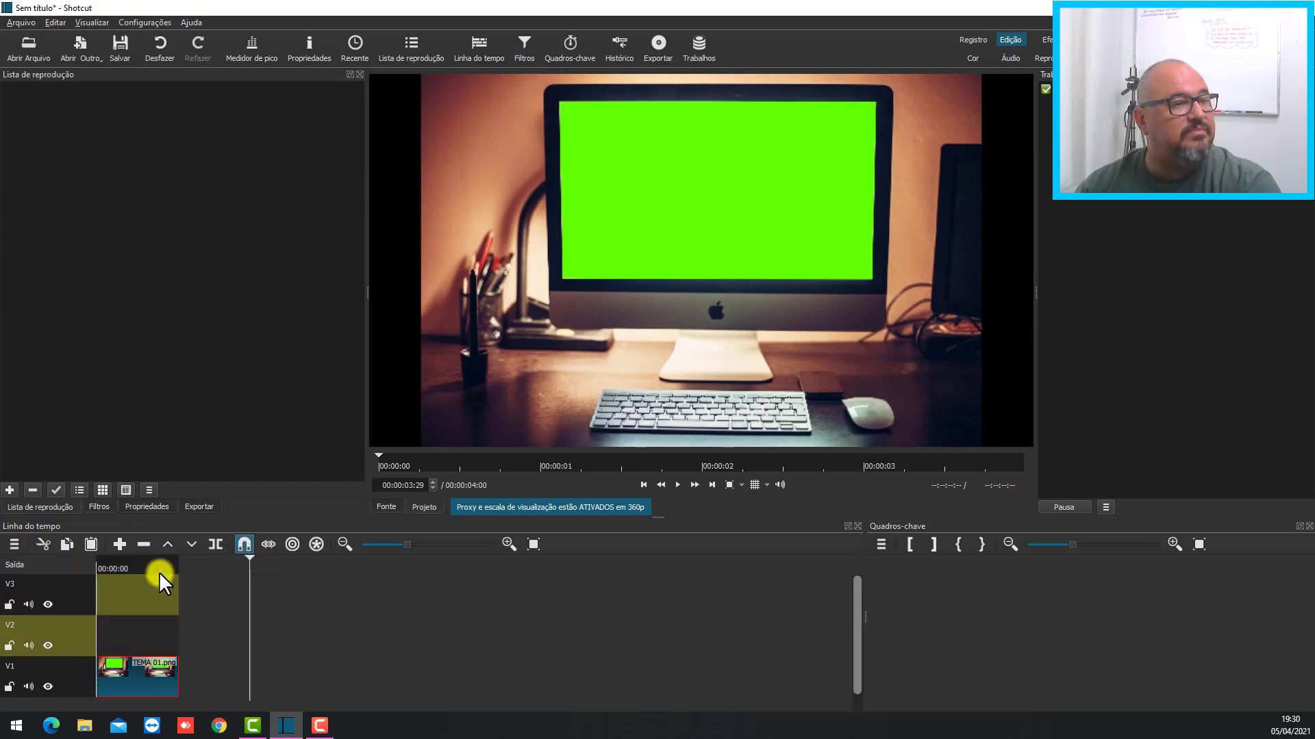
pyautogui.moveTo(135, 678); pyautogui.dragTo(65, 601)
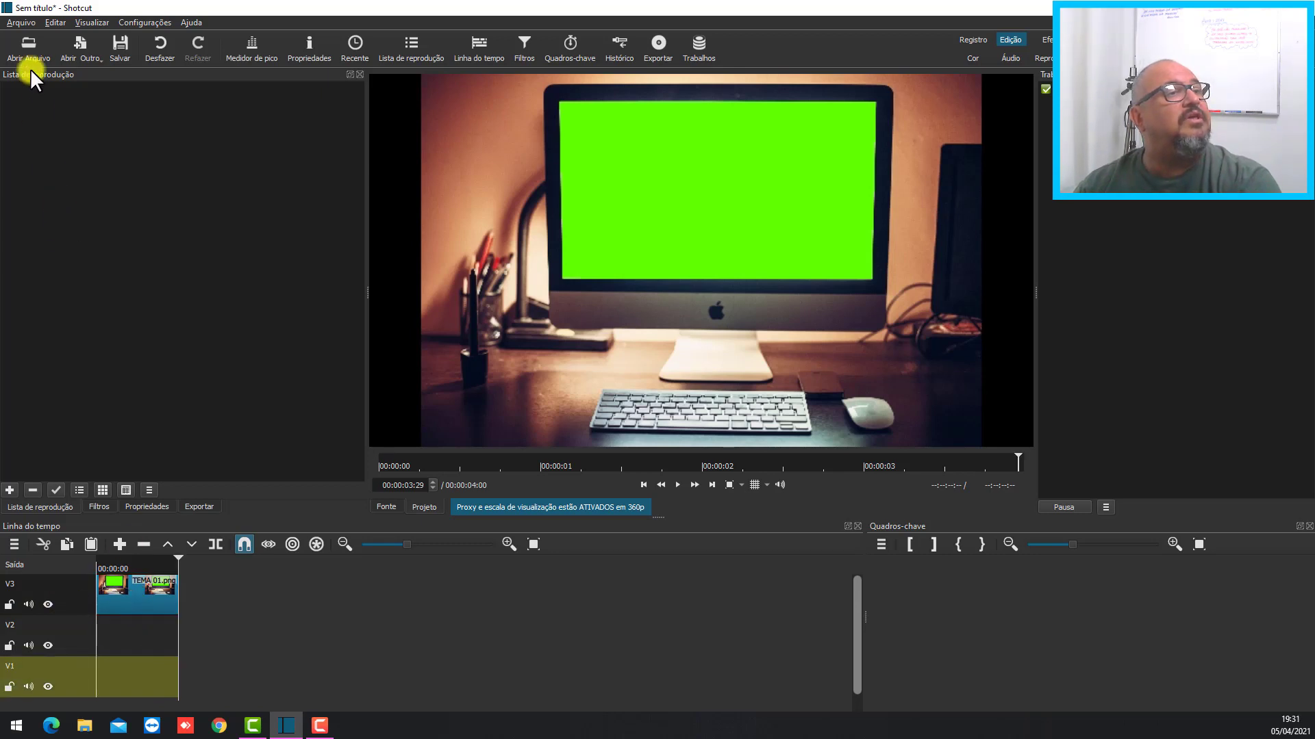
# - Open the Stairs - 65860 video and place it at the start of track V2
pyautogui.click(26, 42)
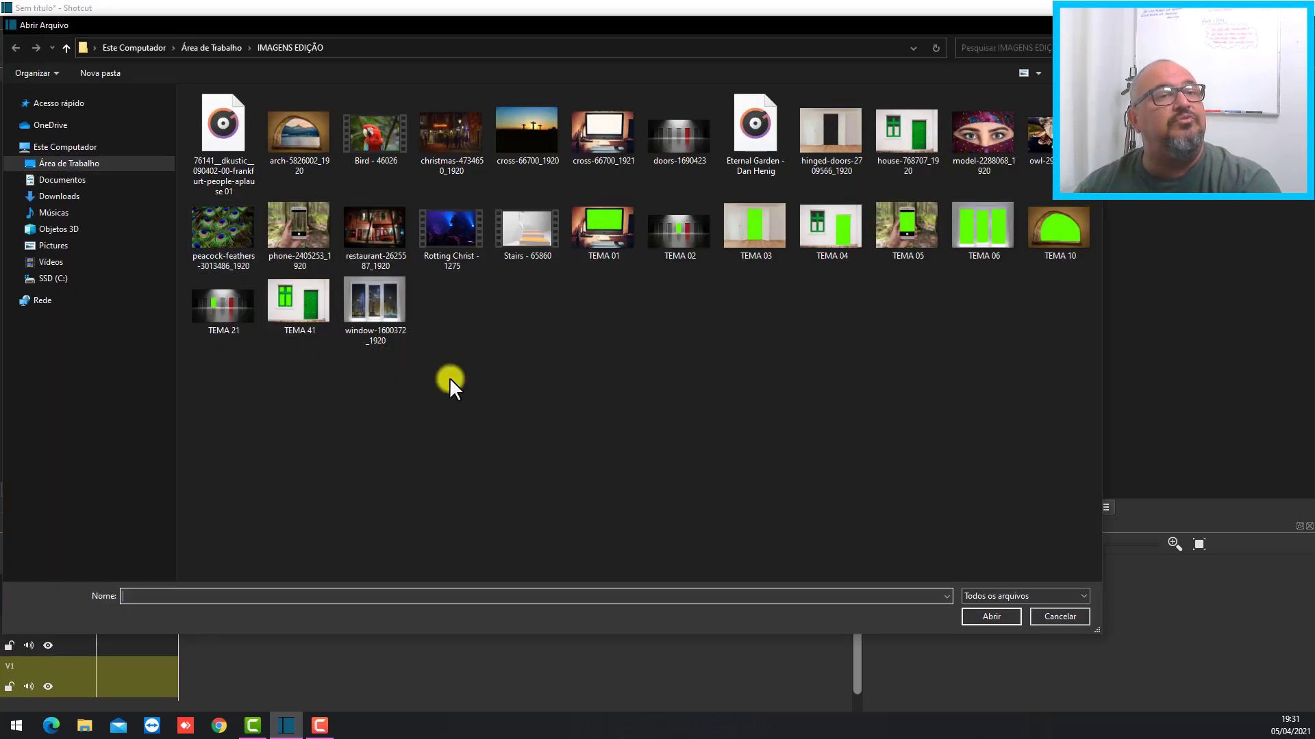
pyautogui.click(528, 232)
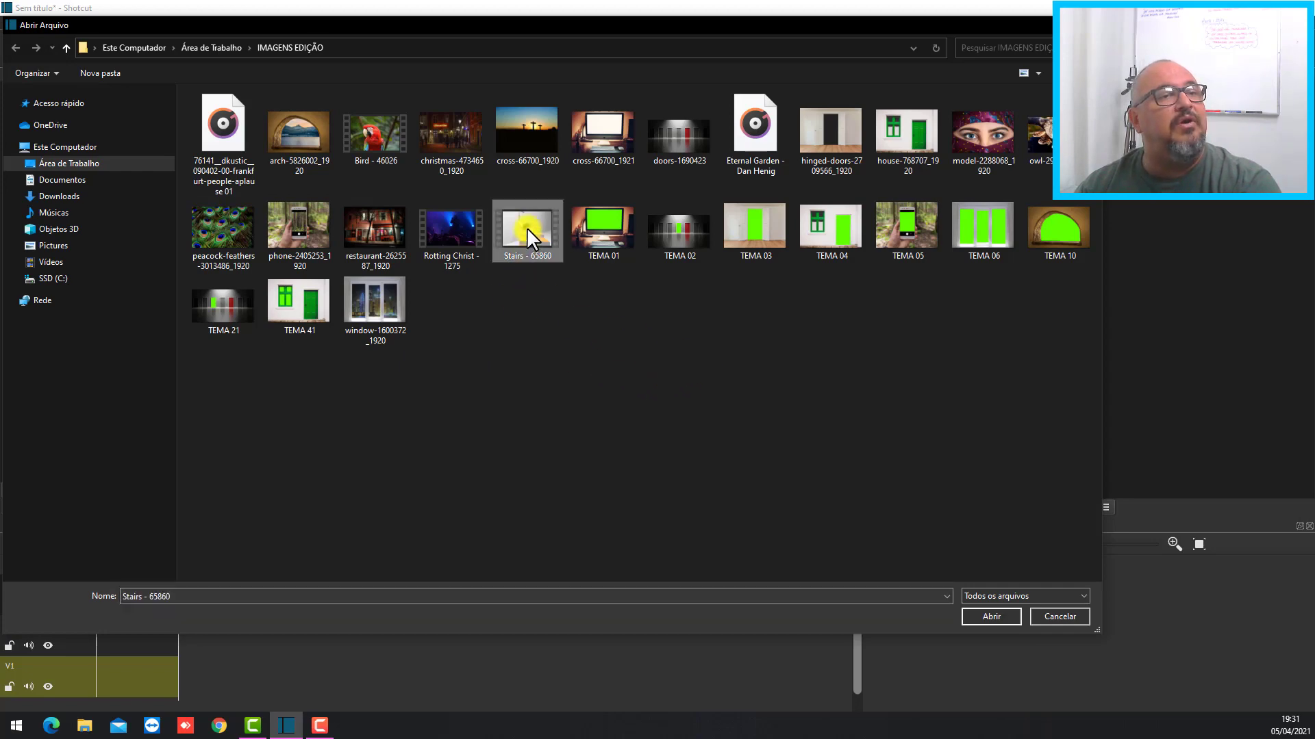
pyautogui.click(990, 617)
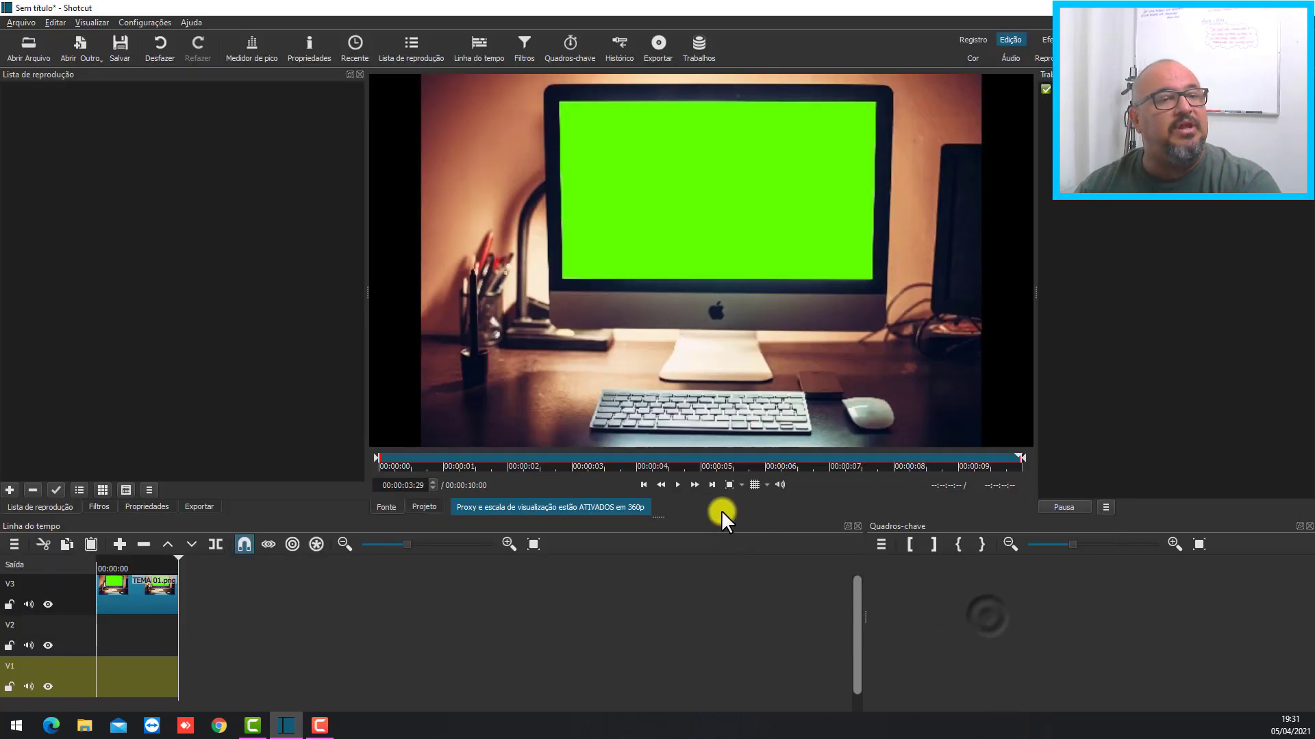
pyautogui.click(678, 484)
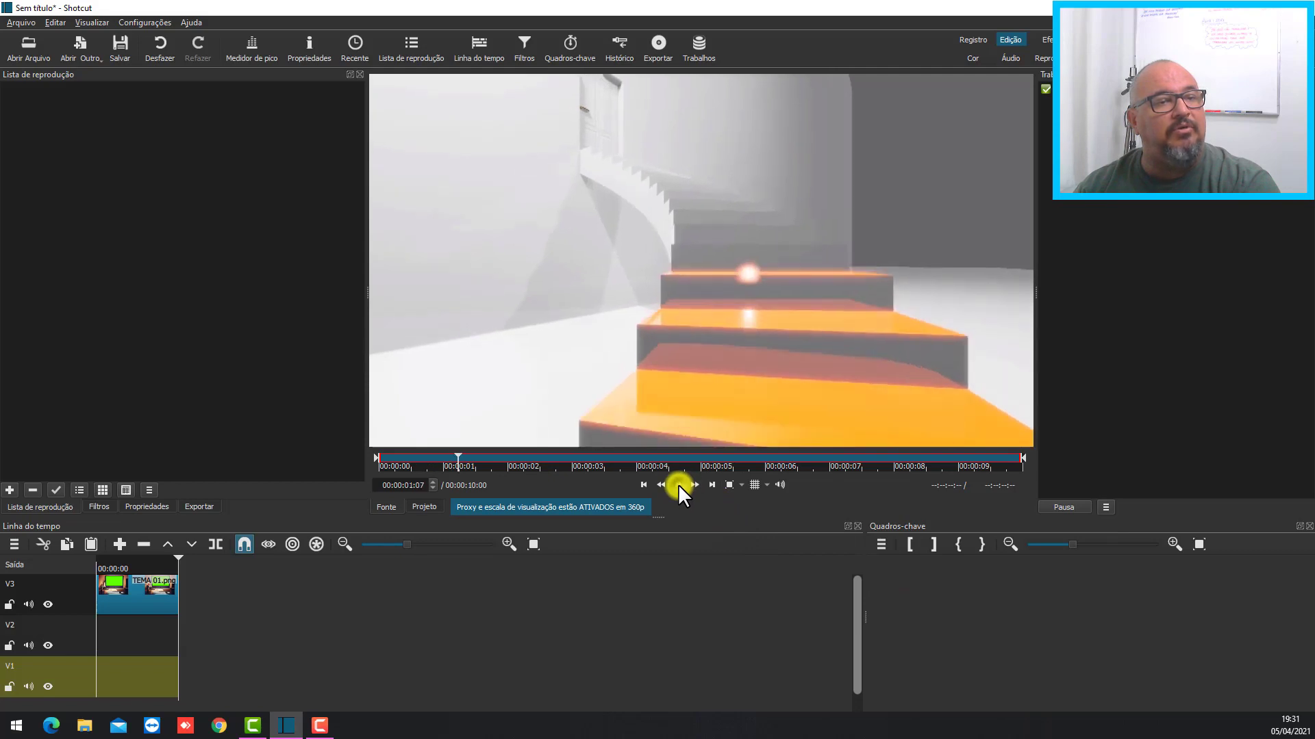
pyautogui.click(678, 485)
pyautogui.moveTo(712, 267); pyautogui.dragTo(196, 621)
pyautogui.moveTo(287, 592); pyautogui.dragTo(287, 591)
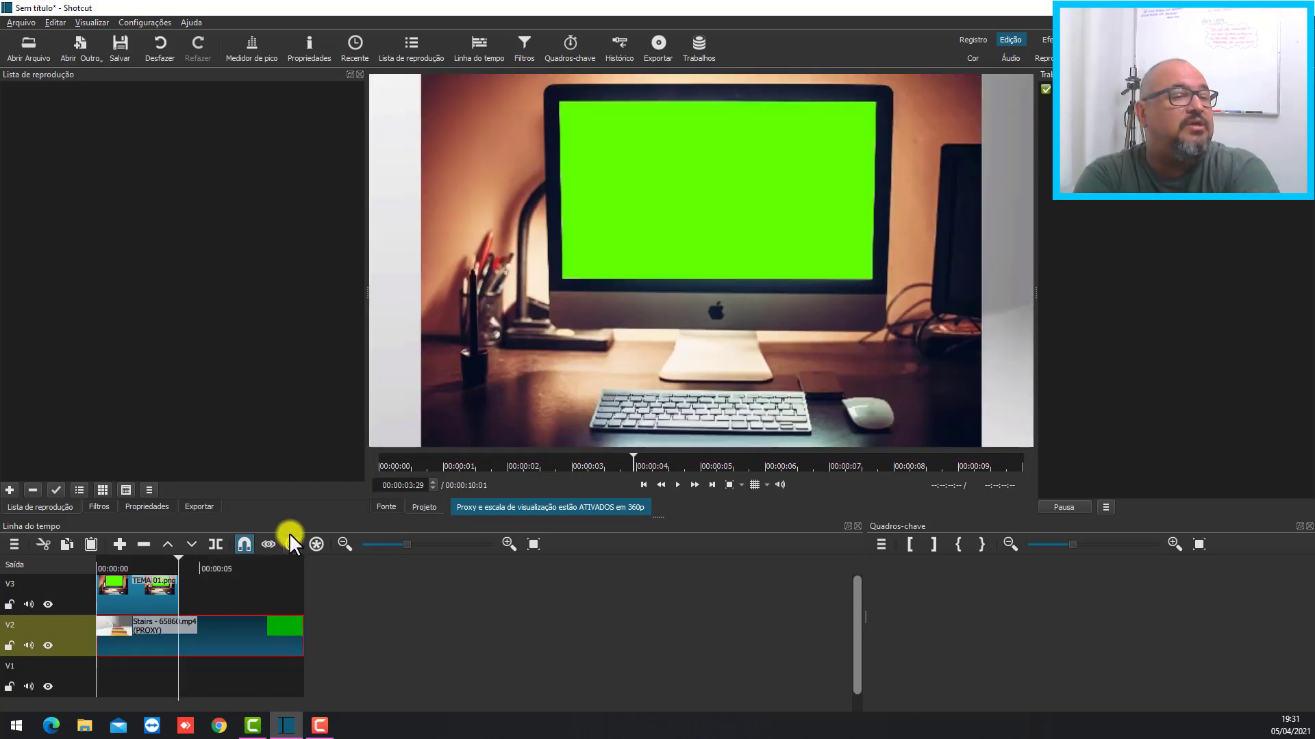
# - Open the Bird - 46026 video and place it at the start of track V1
pyautogui.click(27, 38)
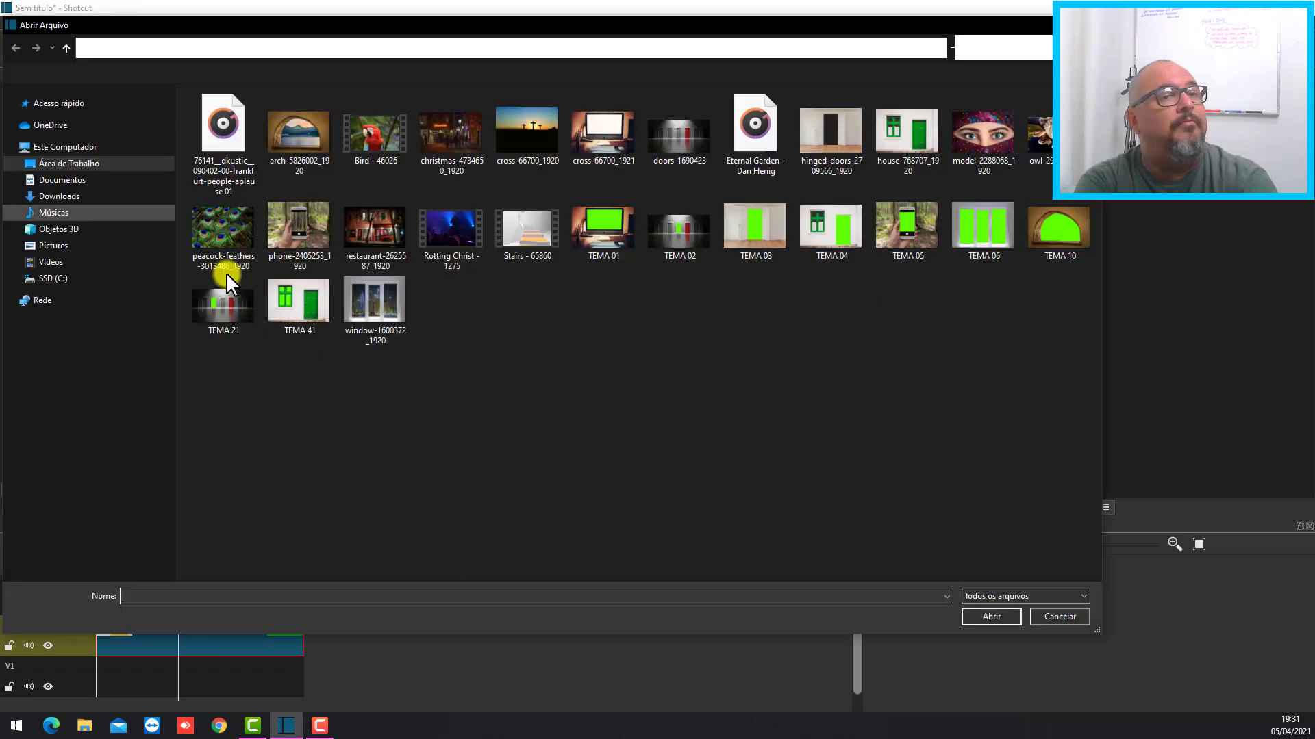
pyautogui.click(379, 130)
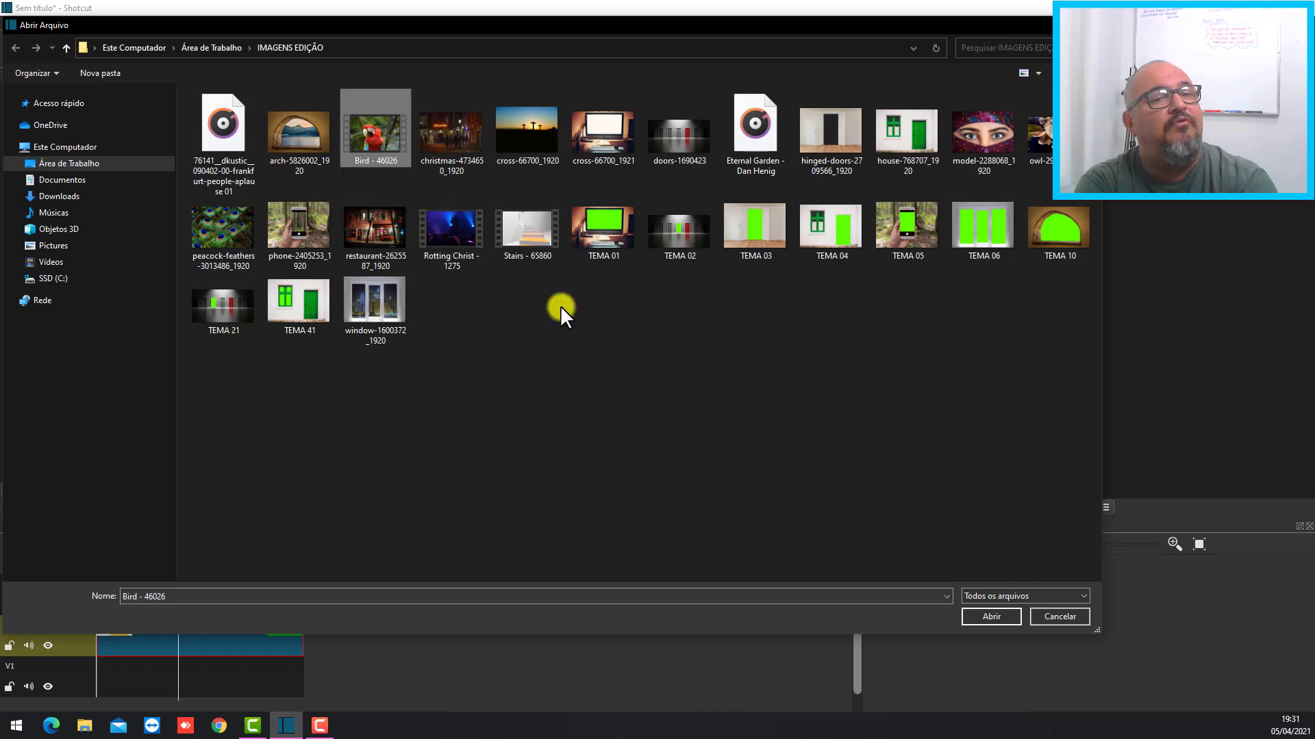
pyautogui.click(988, 616)
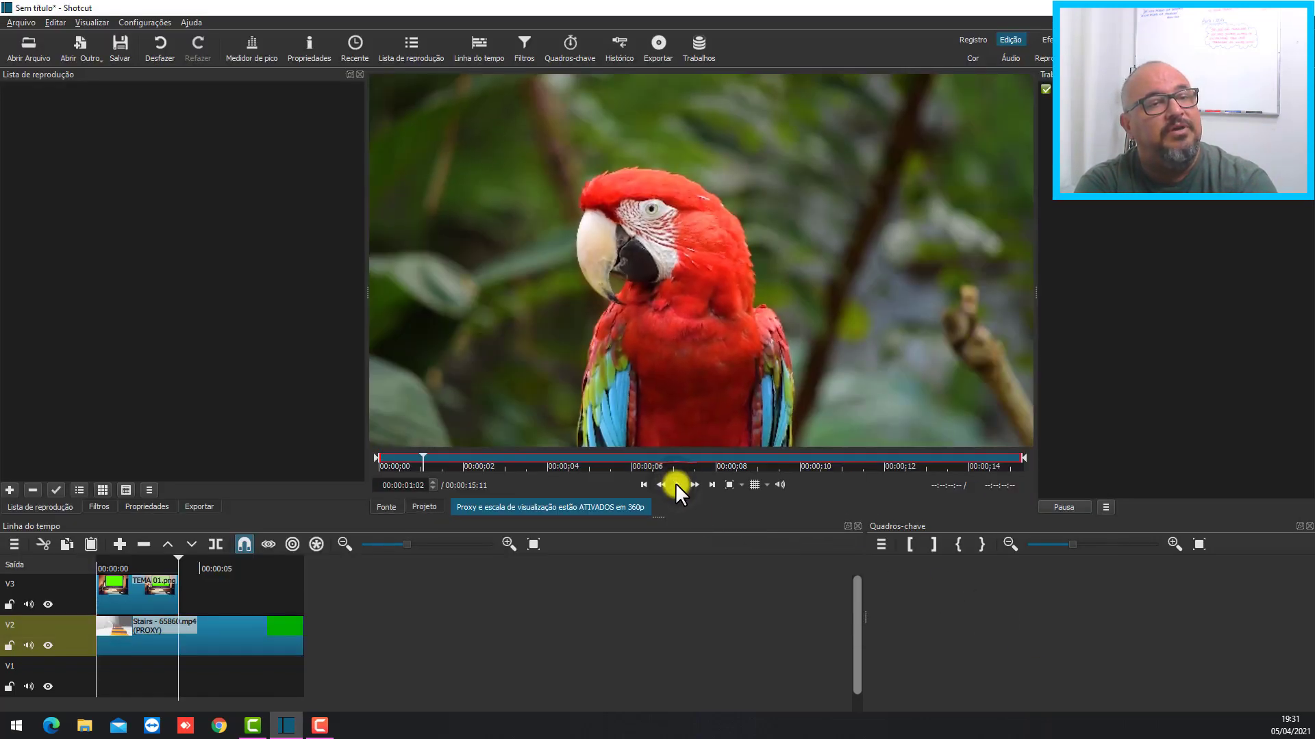
pyautogui.press('space')
pyautogui.moveTo(705, 270); pyautogui.dragTo(99, 671)
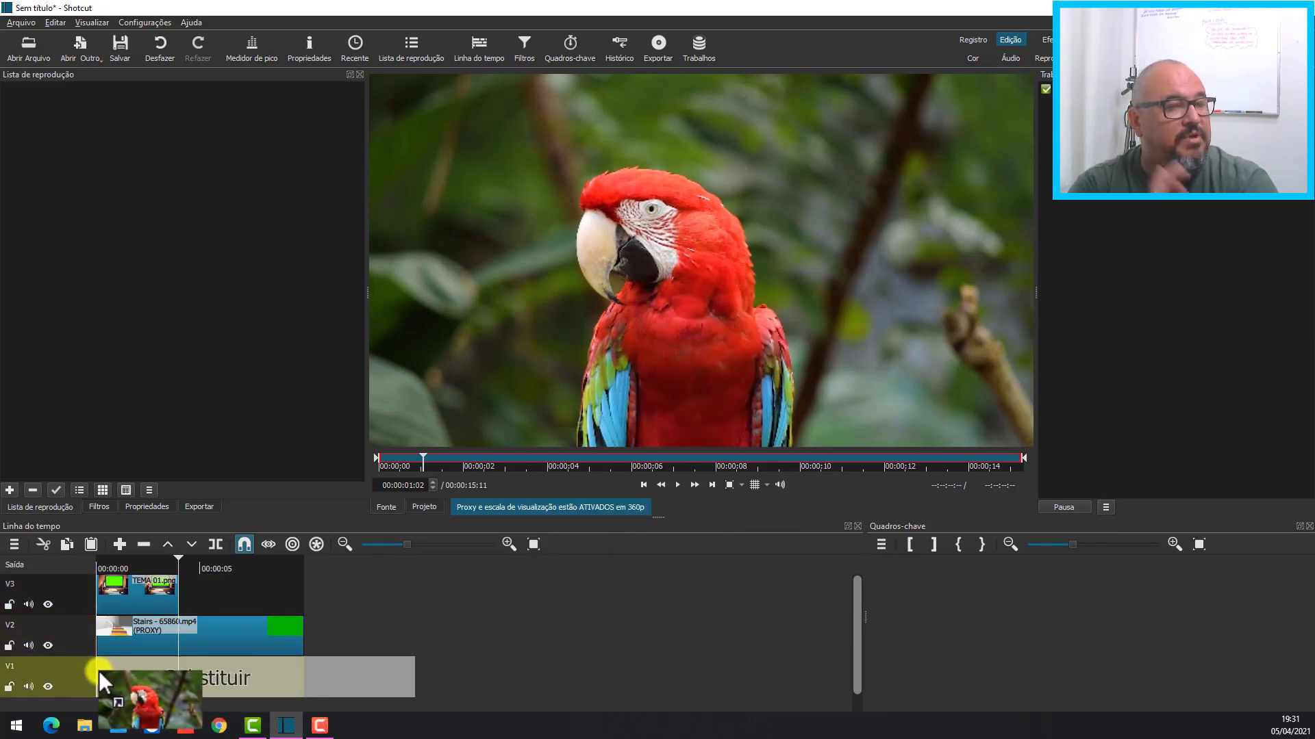
pyautogui.moveTo(99, 671); pyautogui.dragTo(117, 676)
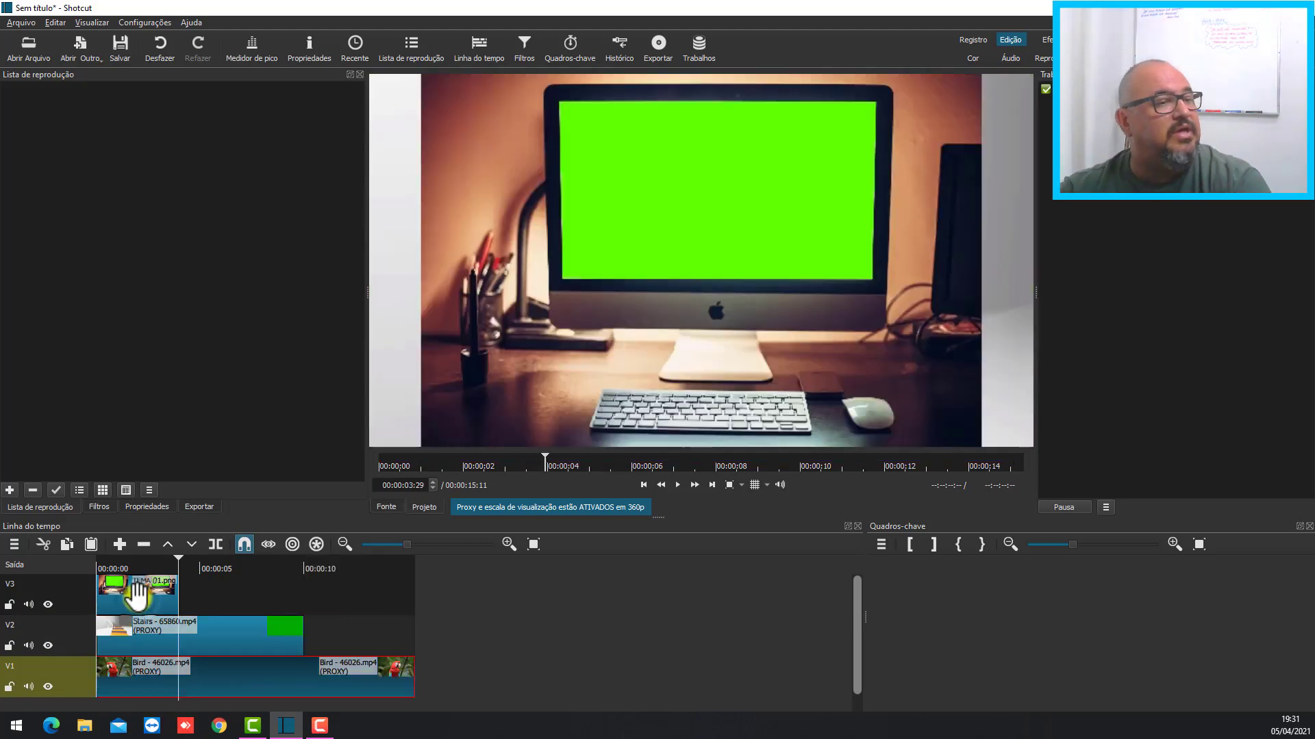
# - Extend the TEMA 01 clip on track V3 to about 8 seconds
pyautogui.click(137, 596)
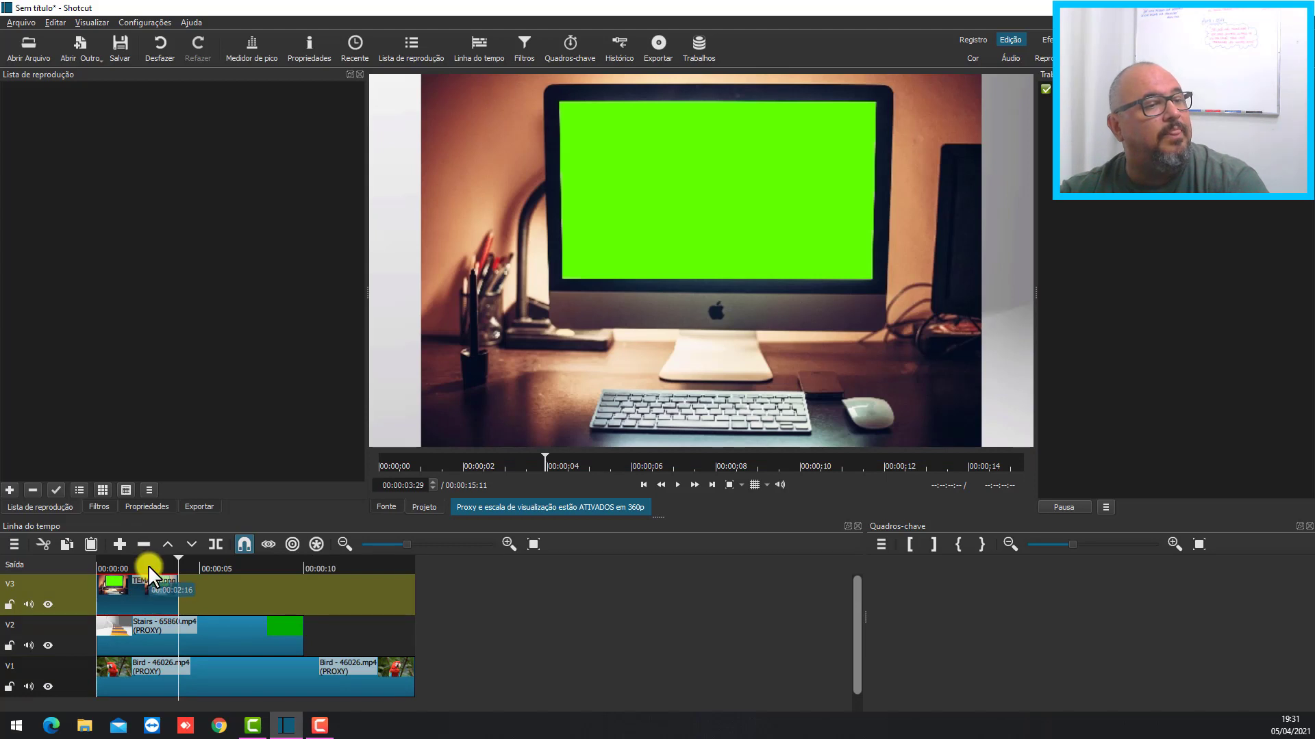
pyautogui.click(147, 566)
pyautogui.moveTo(168, 595); pyautogui.dragTo(268, 598)
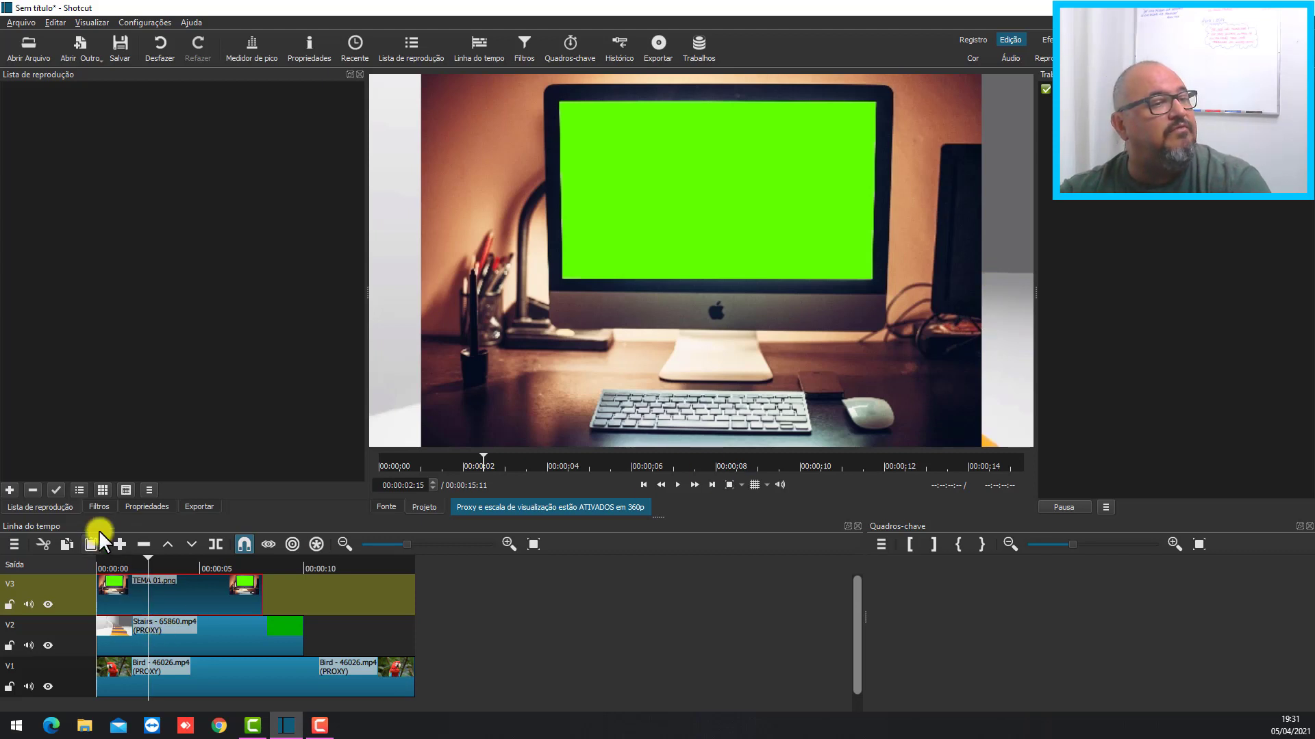
# - Try to crop the TEMA 01 clip with a Cortar: Fonte filter and its Centro option
pyautogui.click(100, 507)
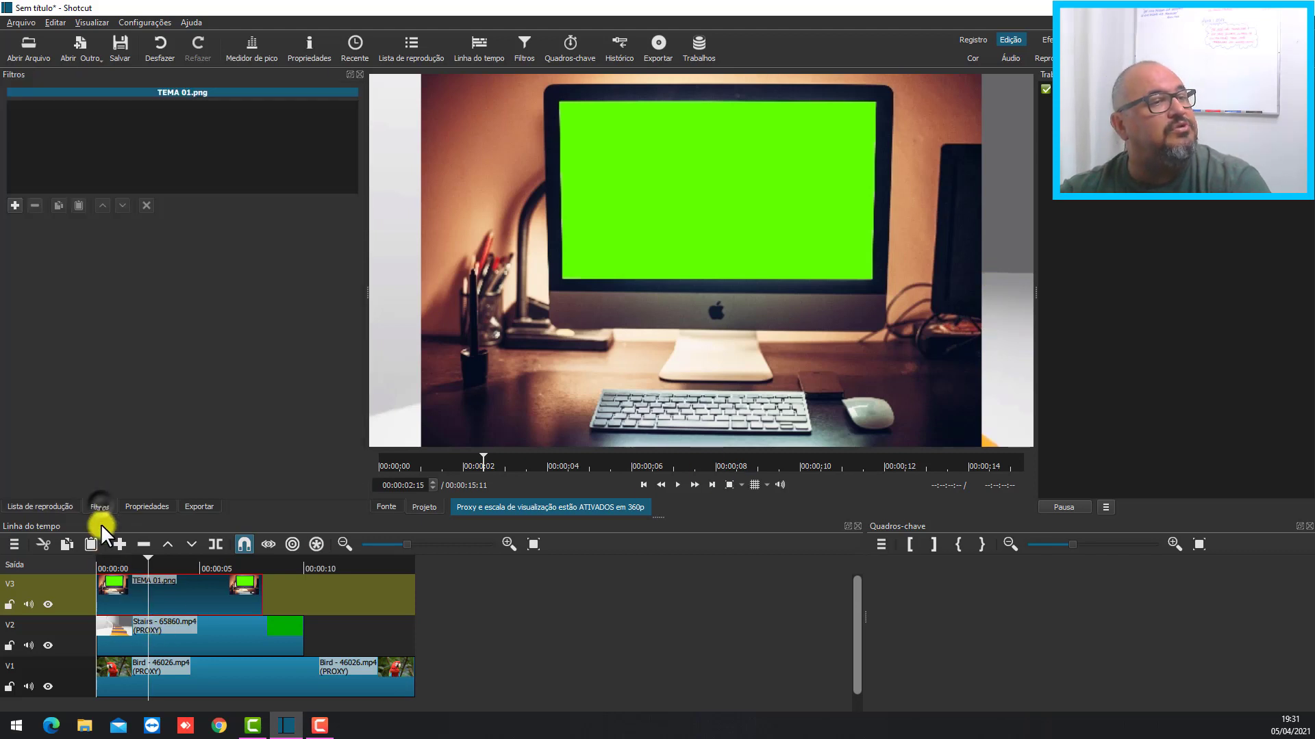
pyautogui.click(11, 203)
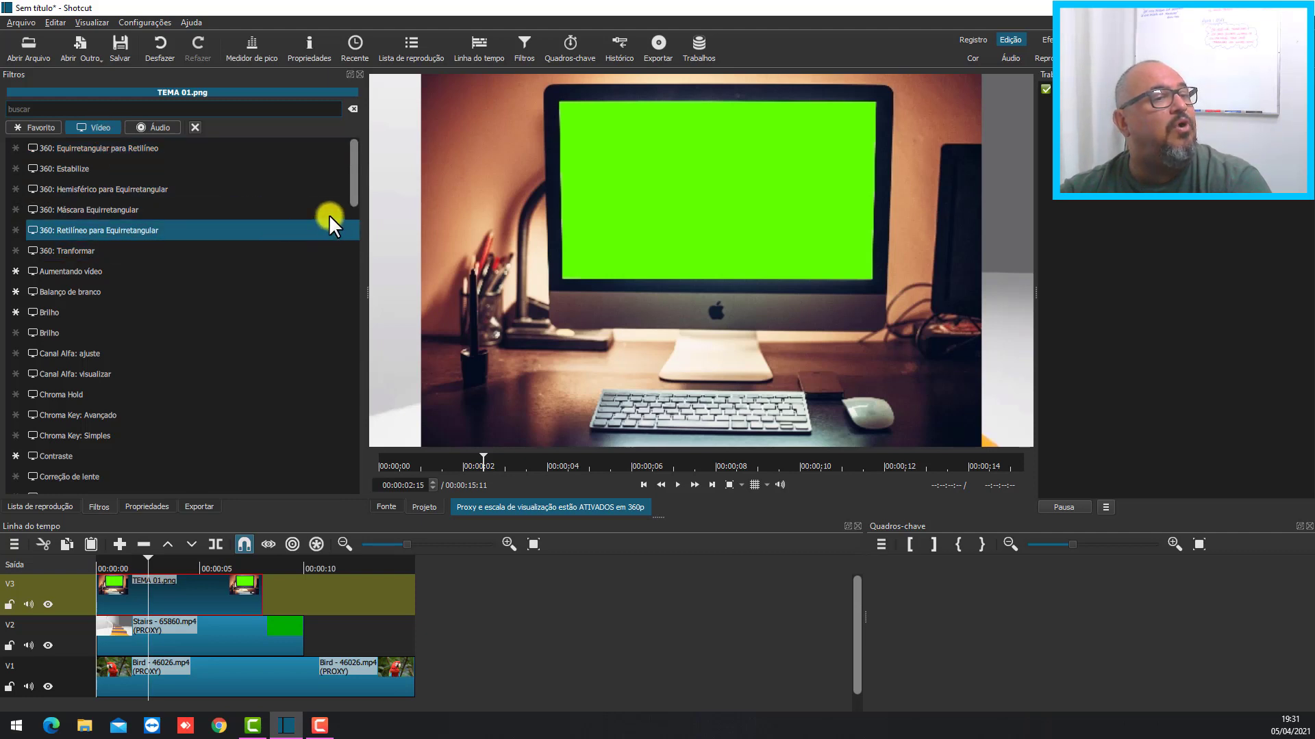
pyautogui.moveTo(351, 167); pyautogui.dragTo(353, 182)
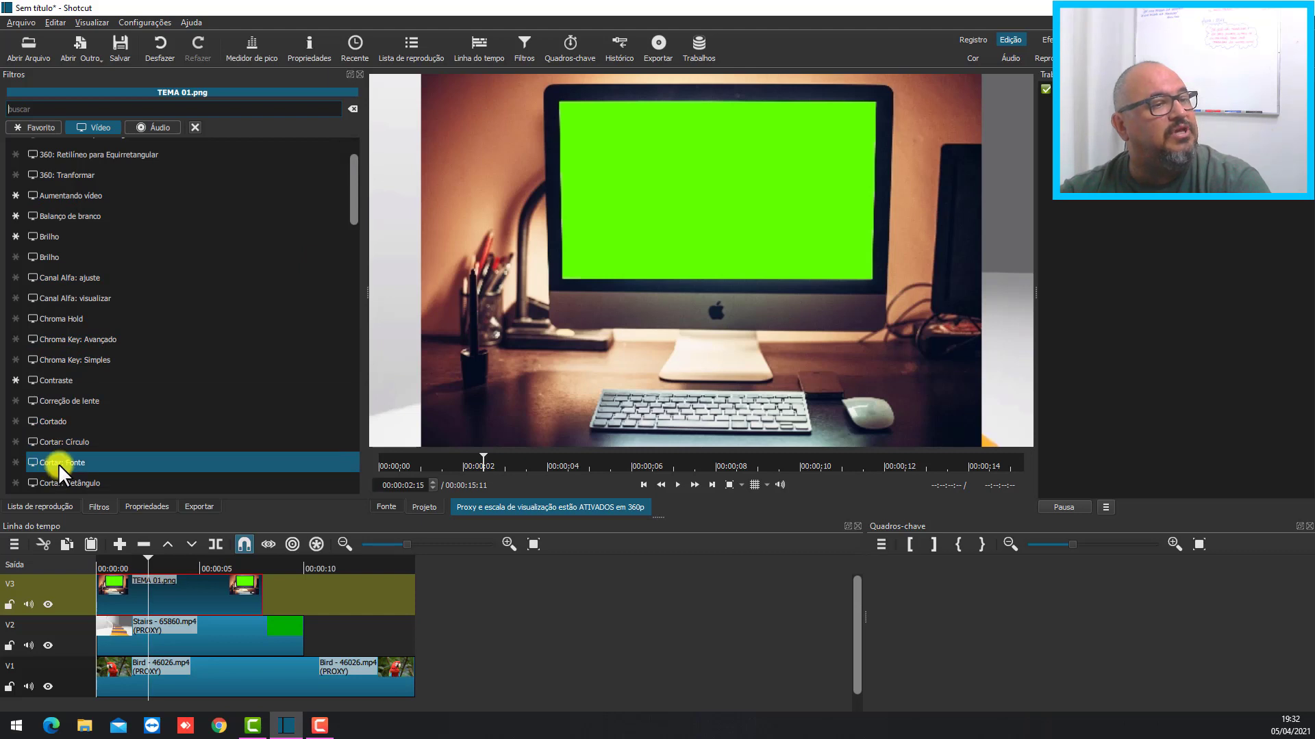
pyautogui.click(130, 460)
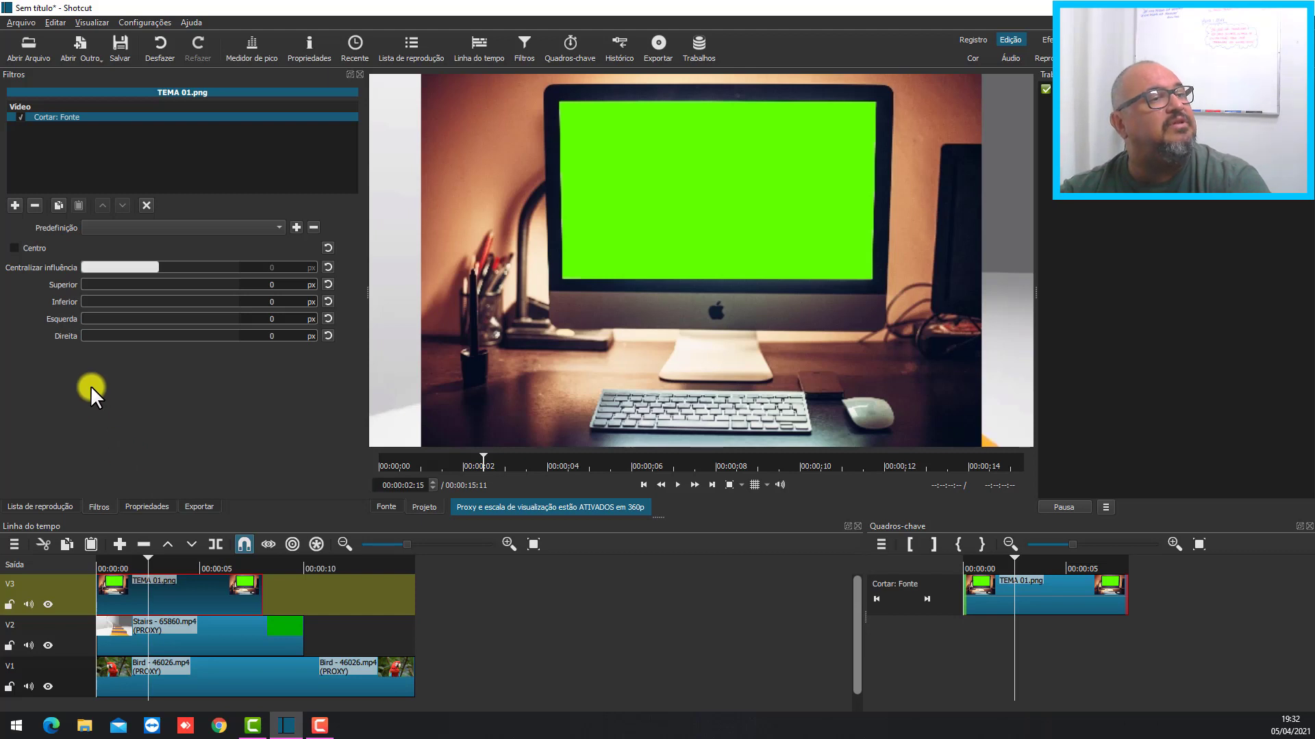
pyautogui.click(15, 248)
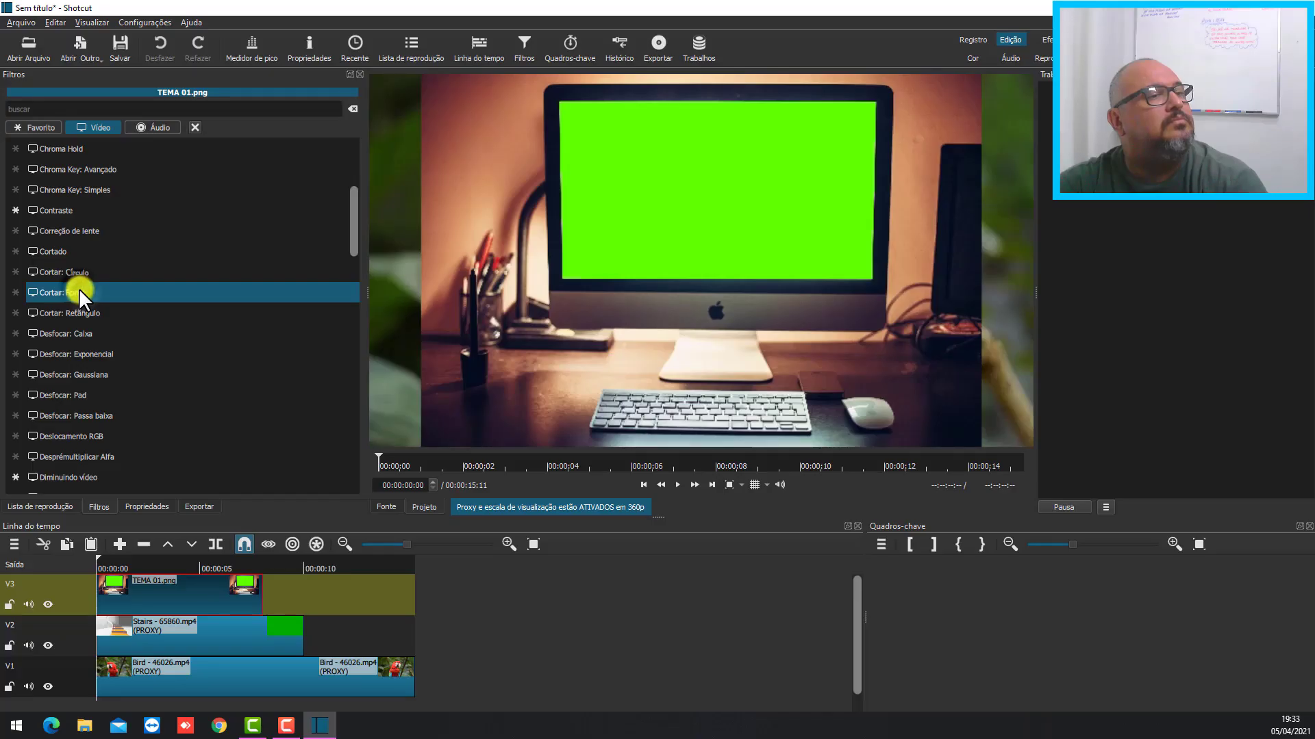
# - Apply the Cortar: Fonte filter to the TEMA 01 clip, enable Centro and set the centre bias to 238 px
pyautogui.click(79, 289)
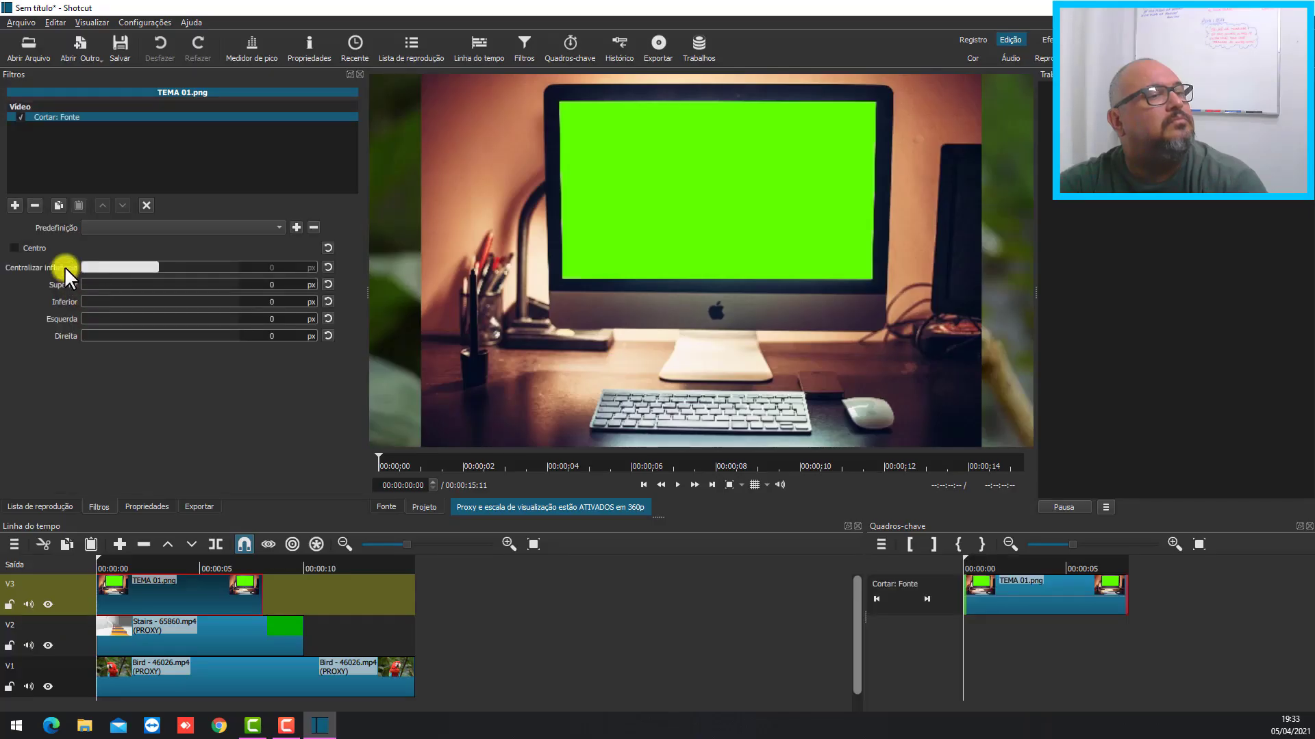
pyautogui.click(17, 245)
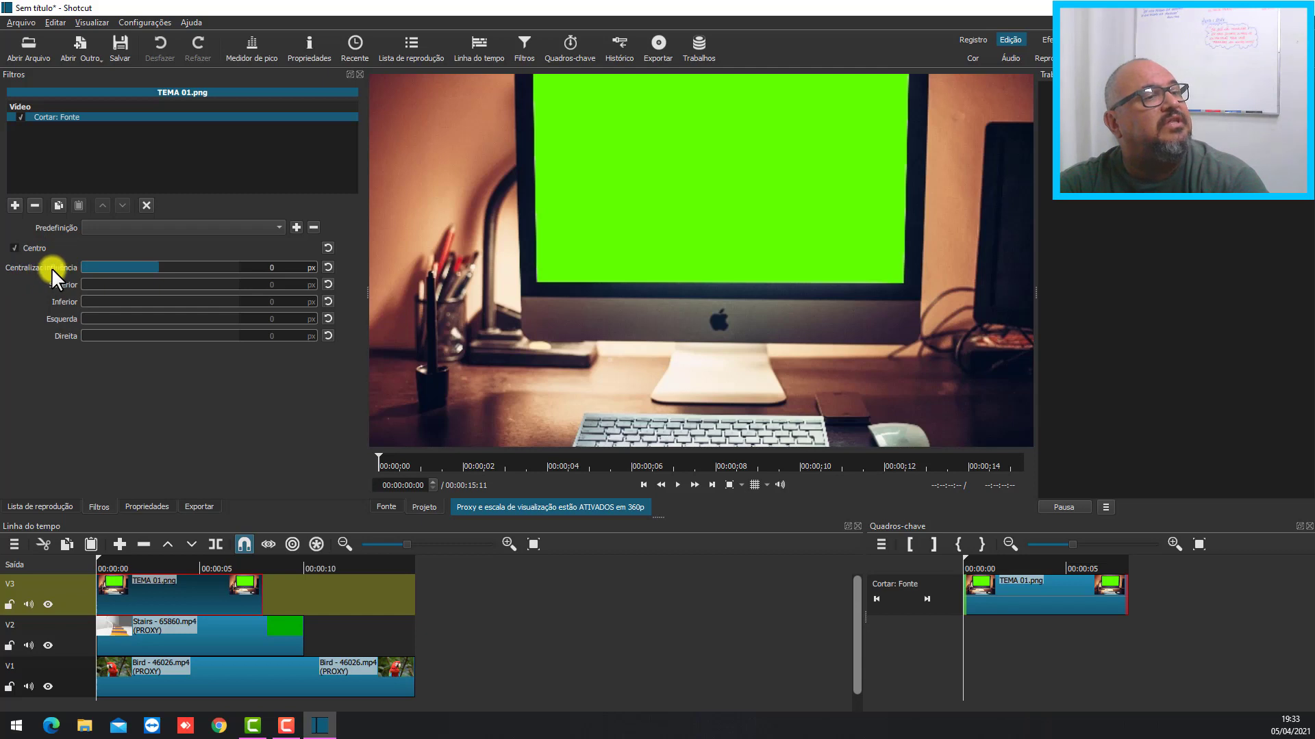
pyautogui.moveTo(163, 265); pyautogui.dragTo(179, 264)
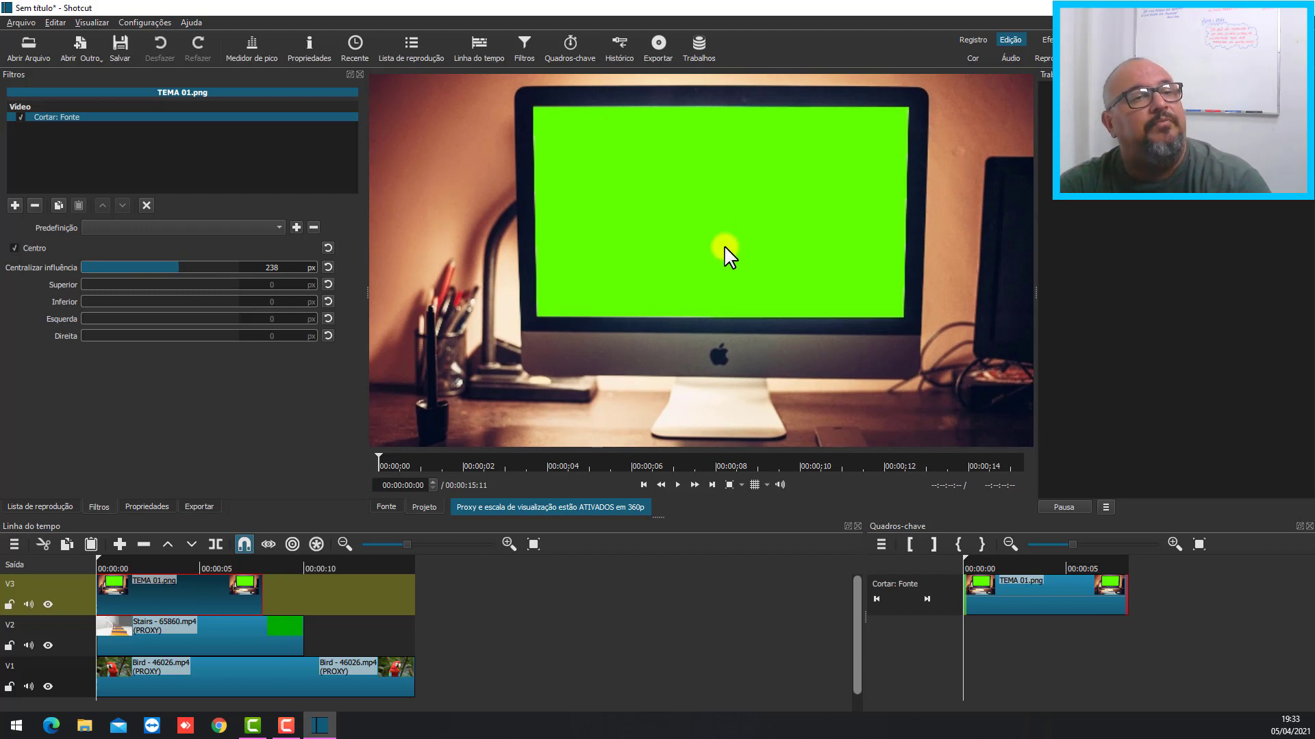
# - Add the Tamanho, Posição & Girar filter to the TEMA 01 clip
pyautogui.click(14, 204)
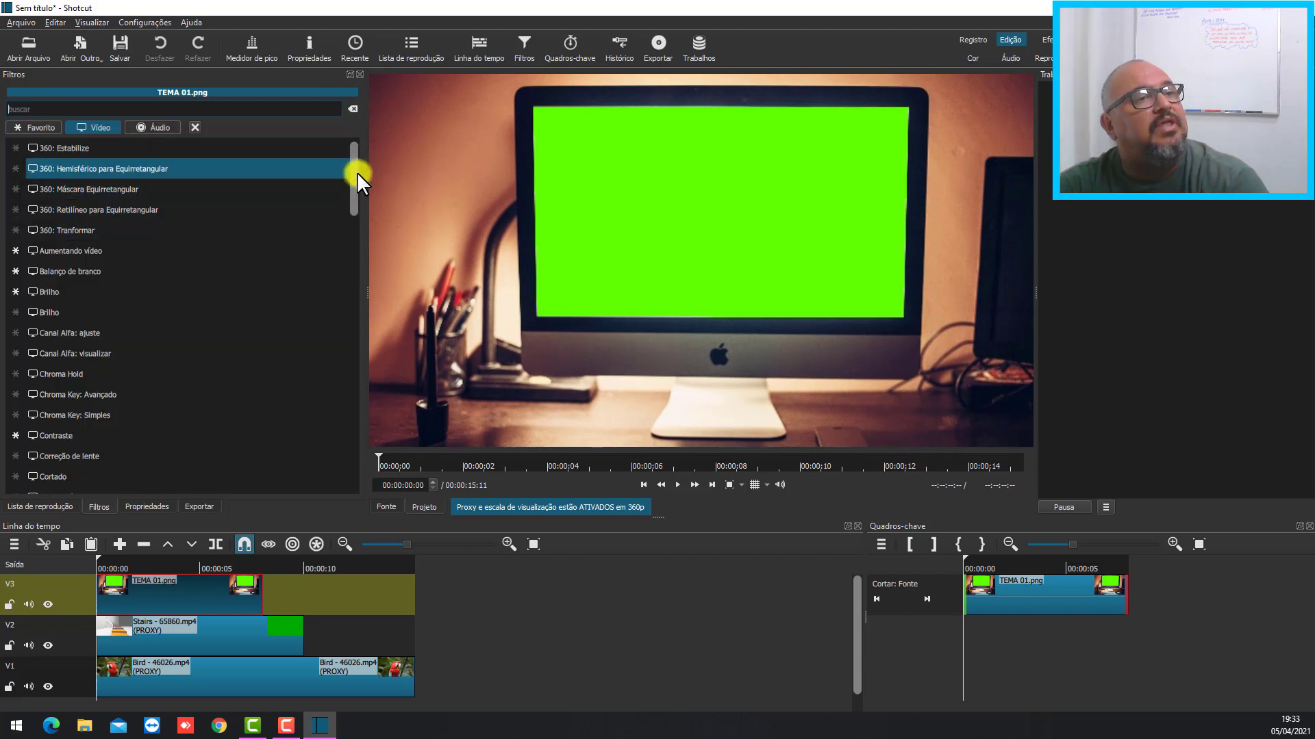
pyautogui.moveTo(354, 158); pyautogui.dragTo(355, 467)
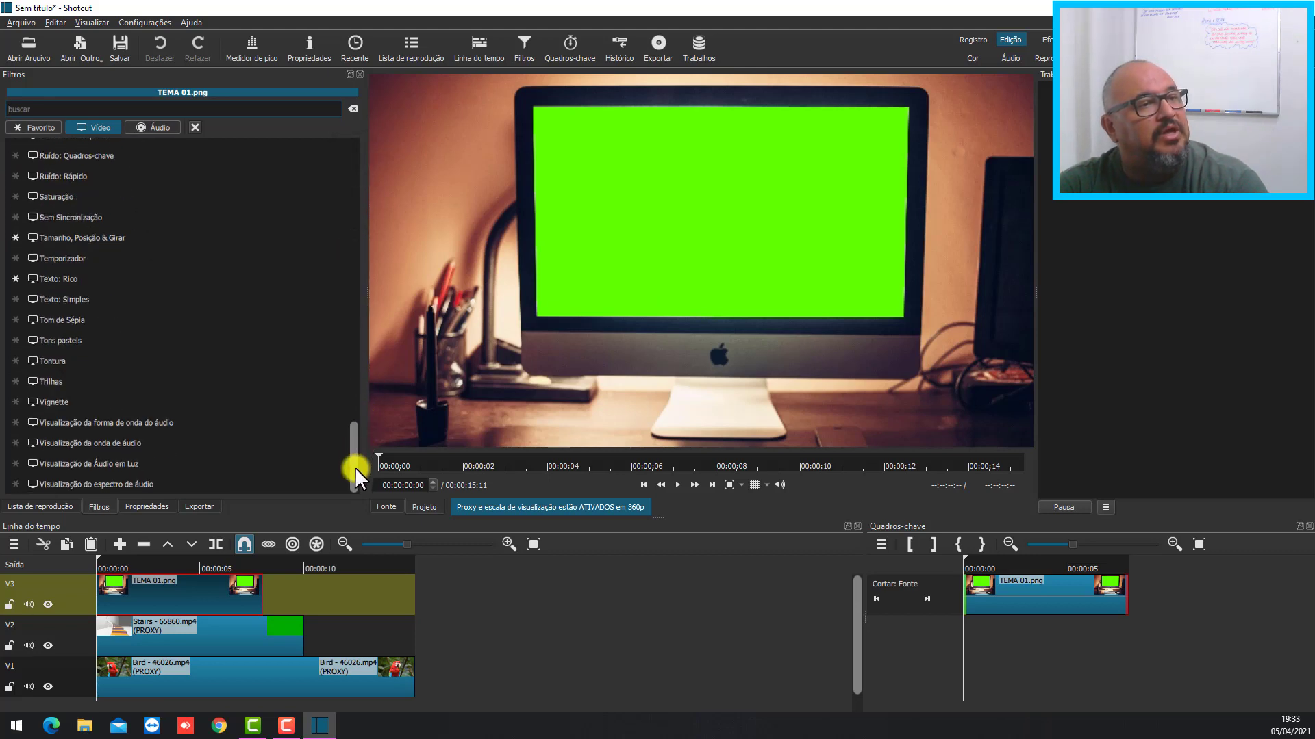
pyautogui.click(88, 237)
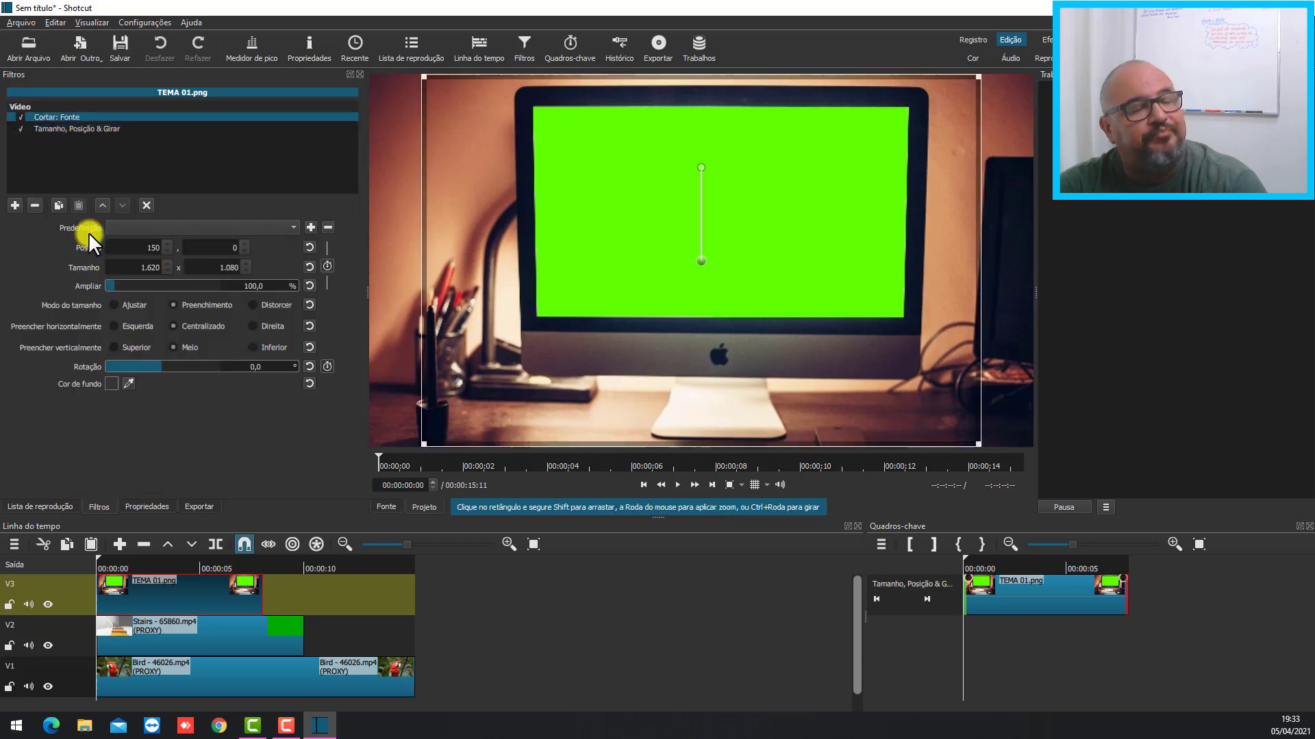
# - Add the Chroma Key: Avançado filter to the TEMA 01 clip and sample the monitor's green as the key colour
pyautogui.click(12, 205)
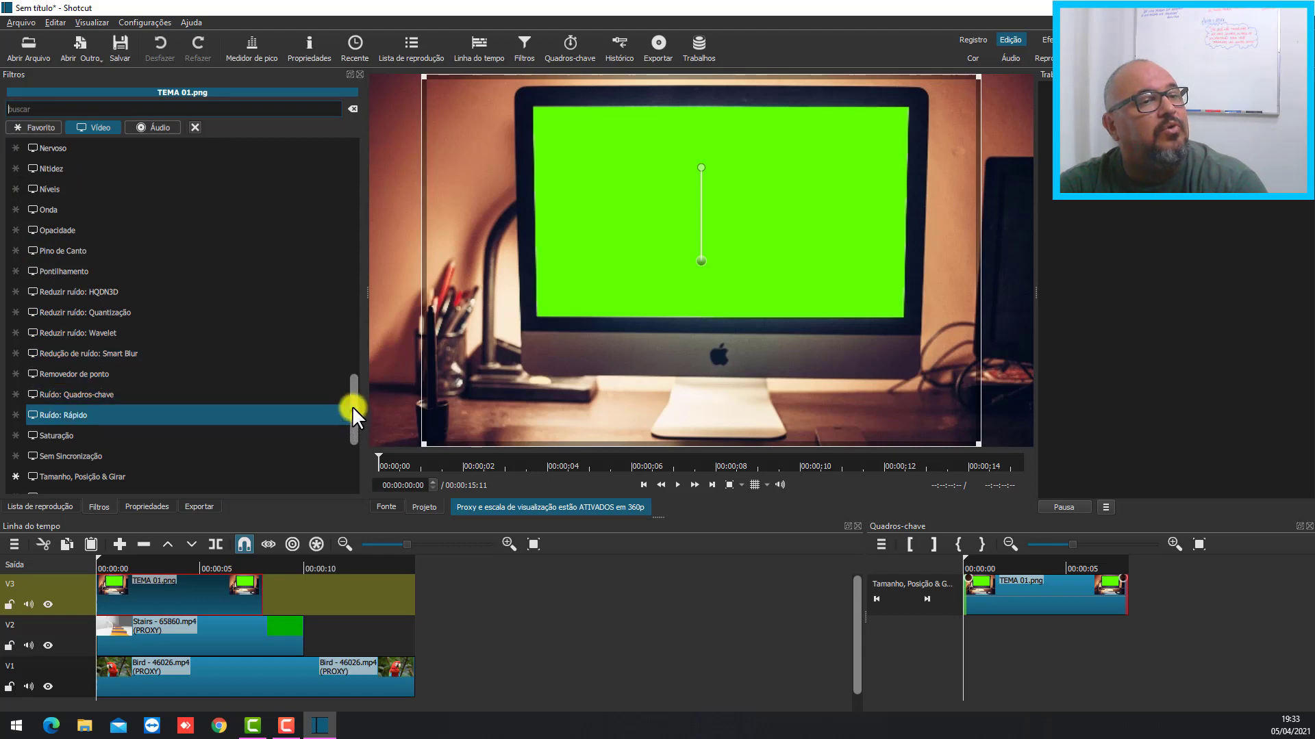
pyautogui.moveTo(352, 406); pyautogui.dragTo(309, 215)
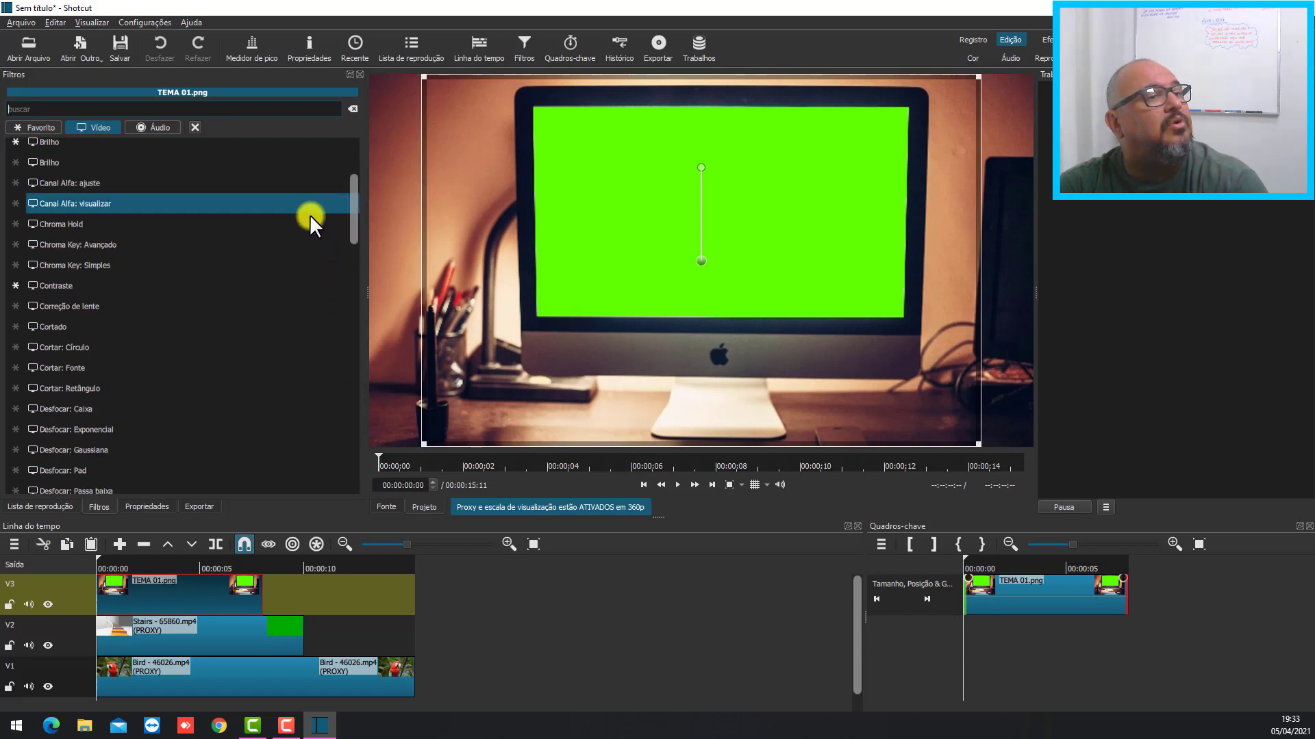
pyautogui.click(102, 243)
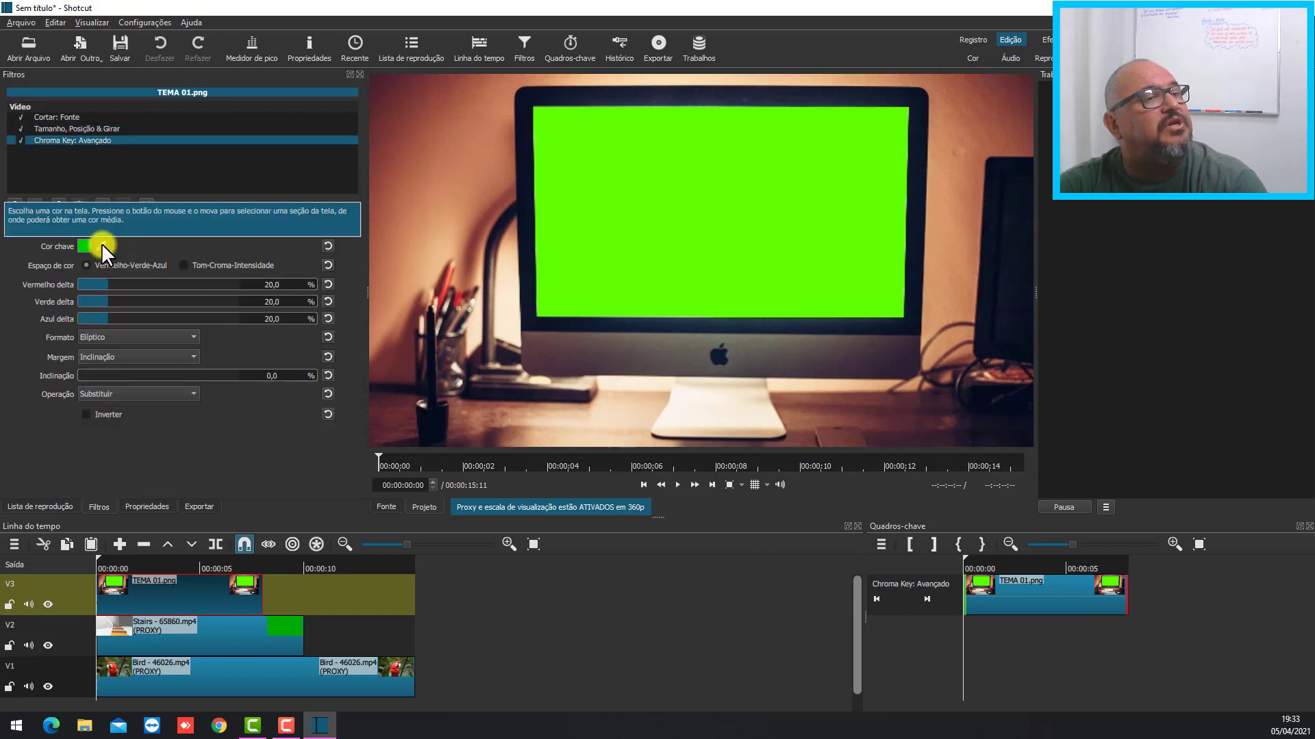
pyautogui.click(101, 244)
pyautogui.click(739, 218)
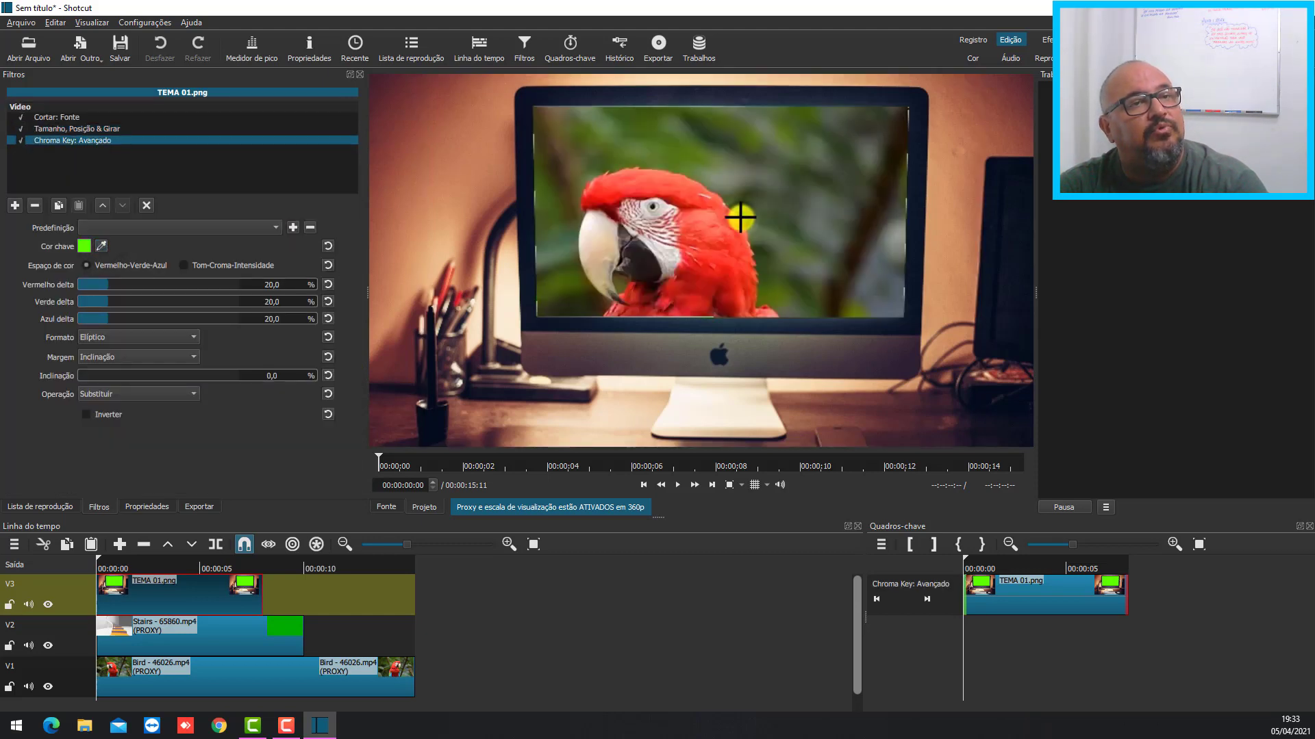
# - Add the Chroma Key: Avançado filter to the Stairs clip and sample the green behind the door at 00:00:08:07 as the key colour
pyautogui.click(208, 640)
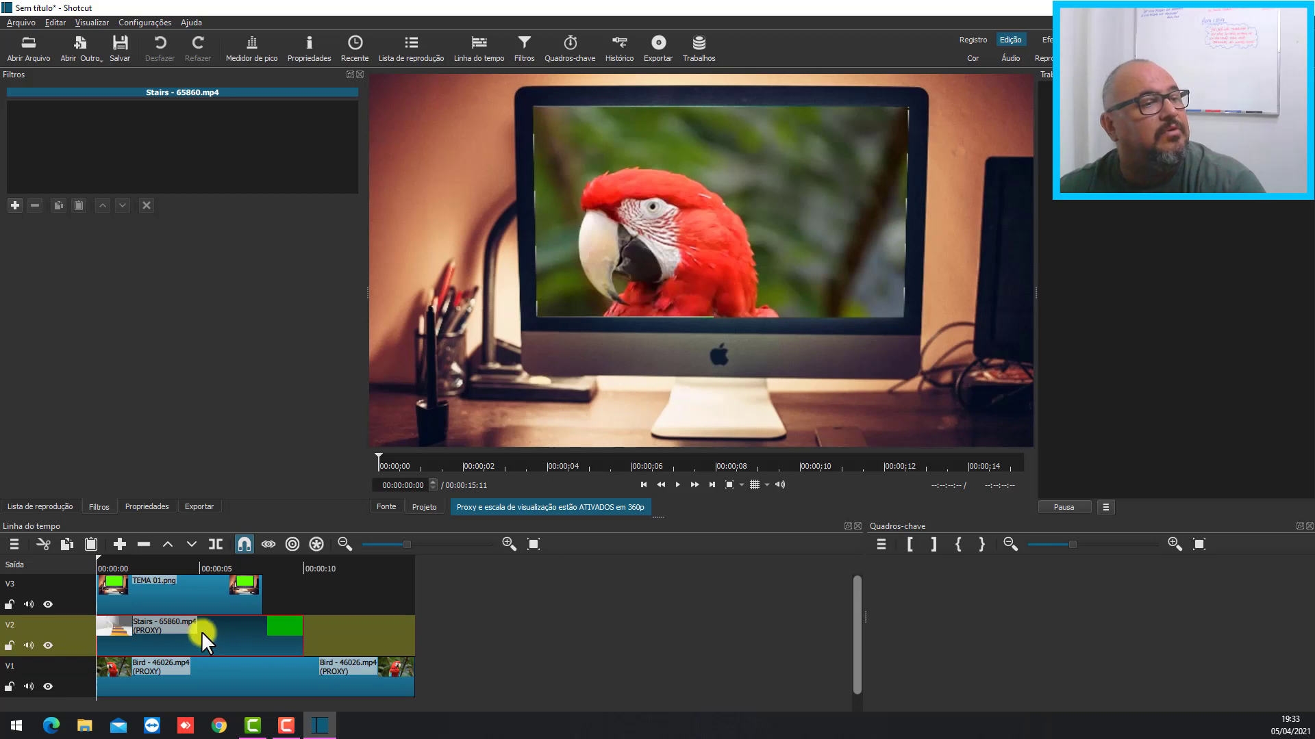
pyautogui.click(155, 565)
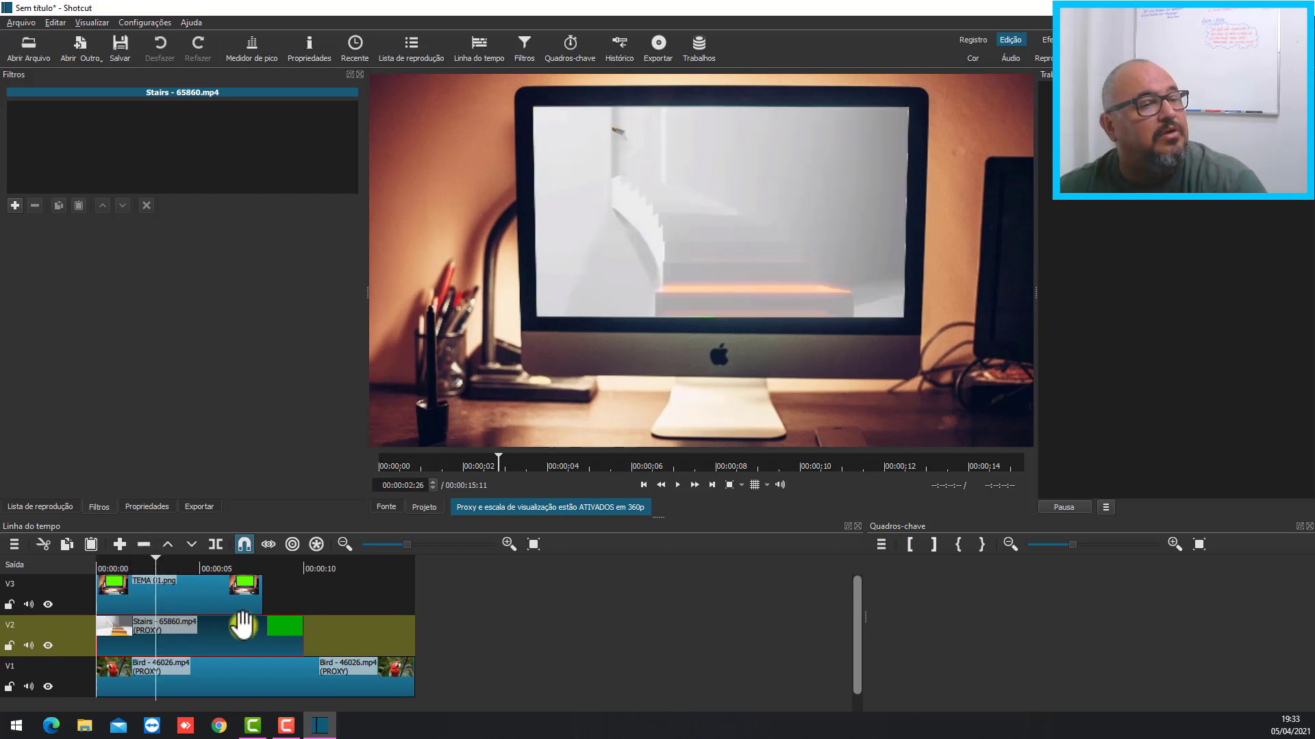
pyautogui.click(267, 564)
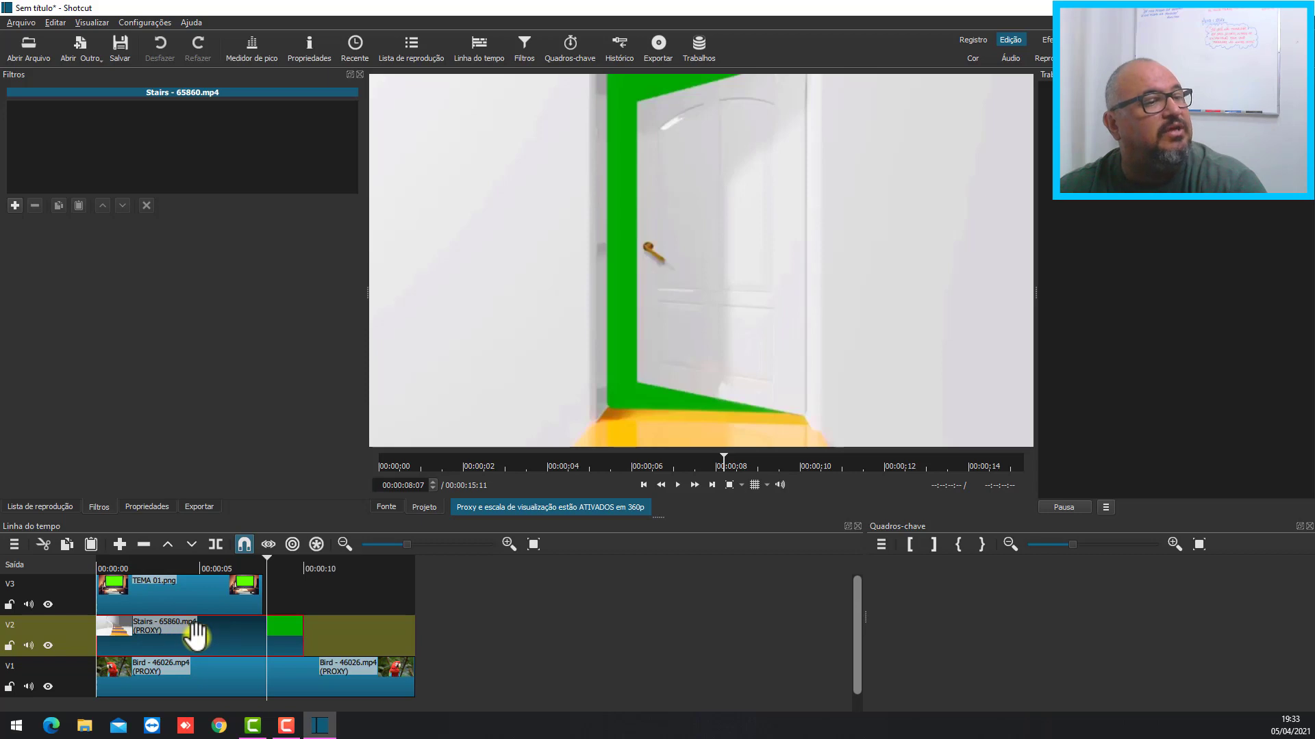
pyautogui.click(88, 503)
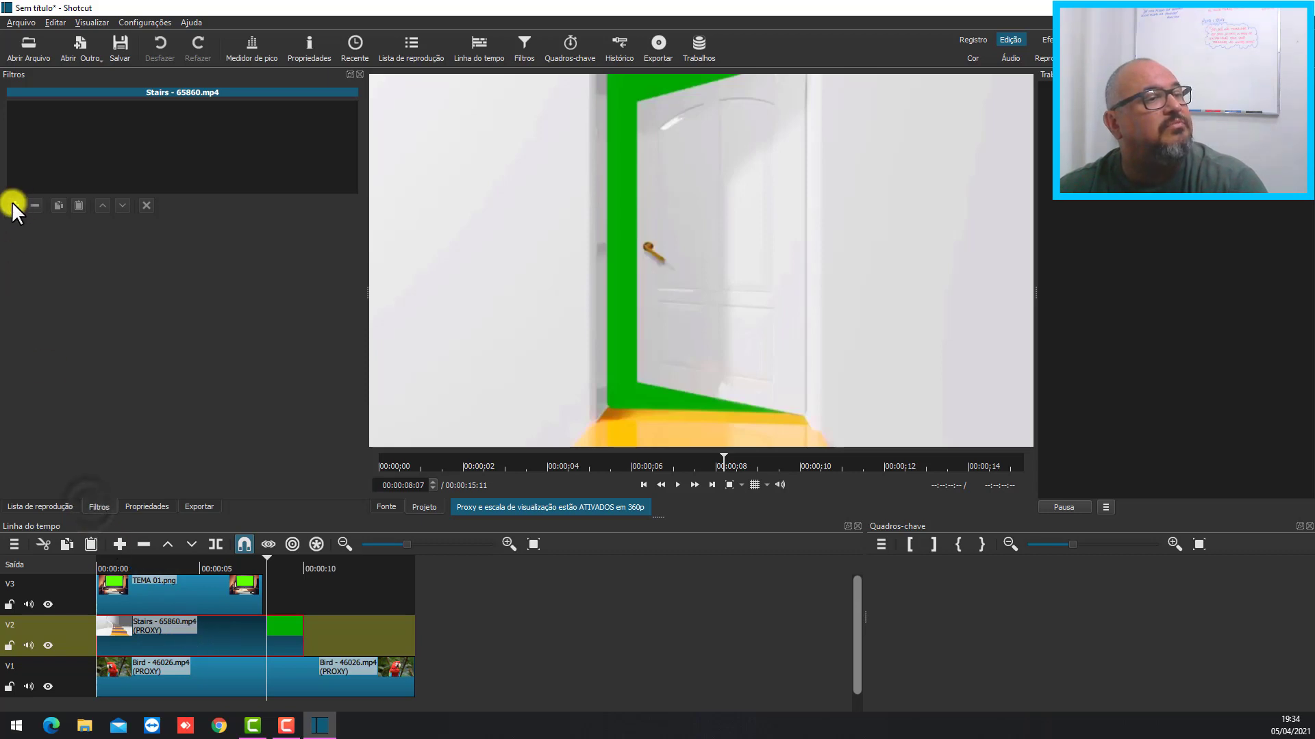
pyautogui.click(14, 205)
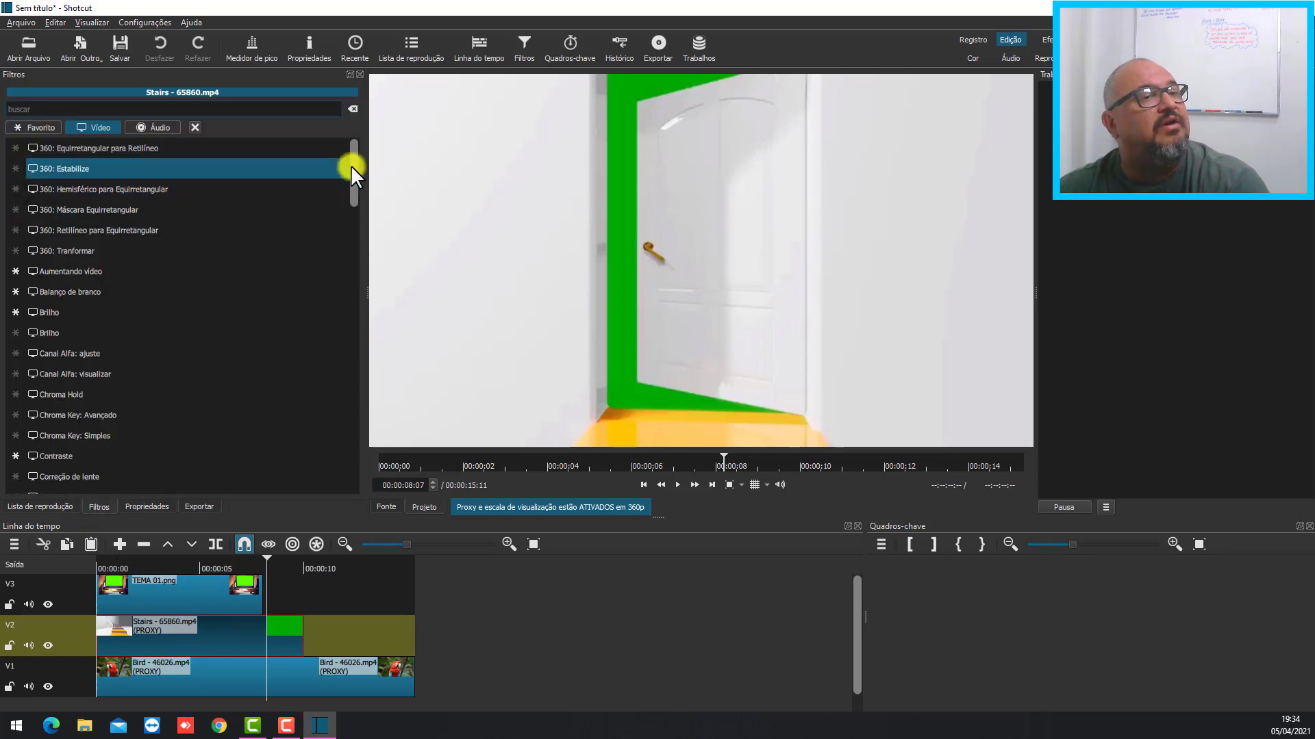
pyautogui.moveTo(352, 165); pyautogui.dragTo(355, 184)
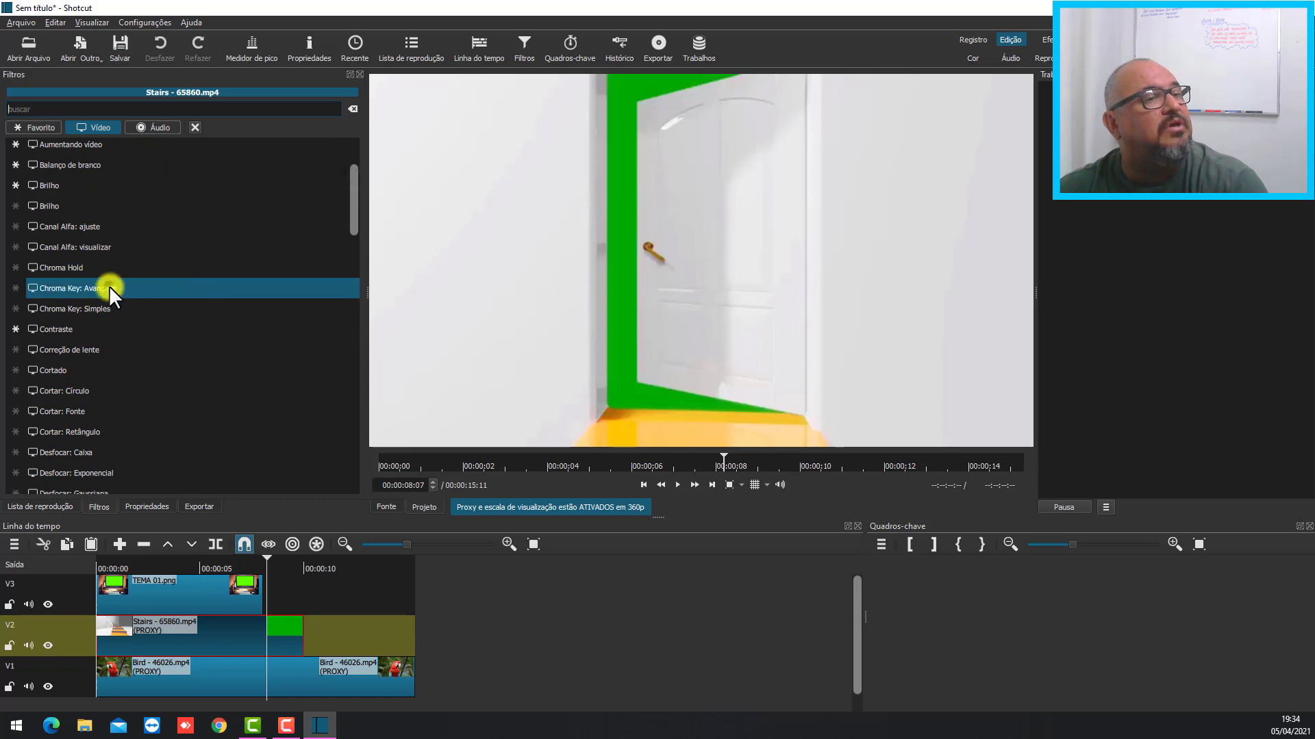
pyautogui.click(109, 285)
pyautogui.click(97, 244)
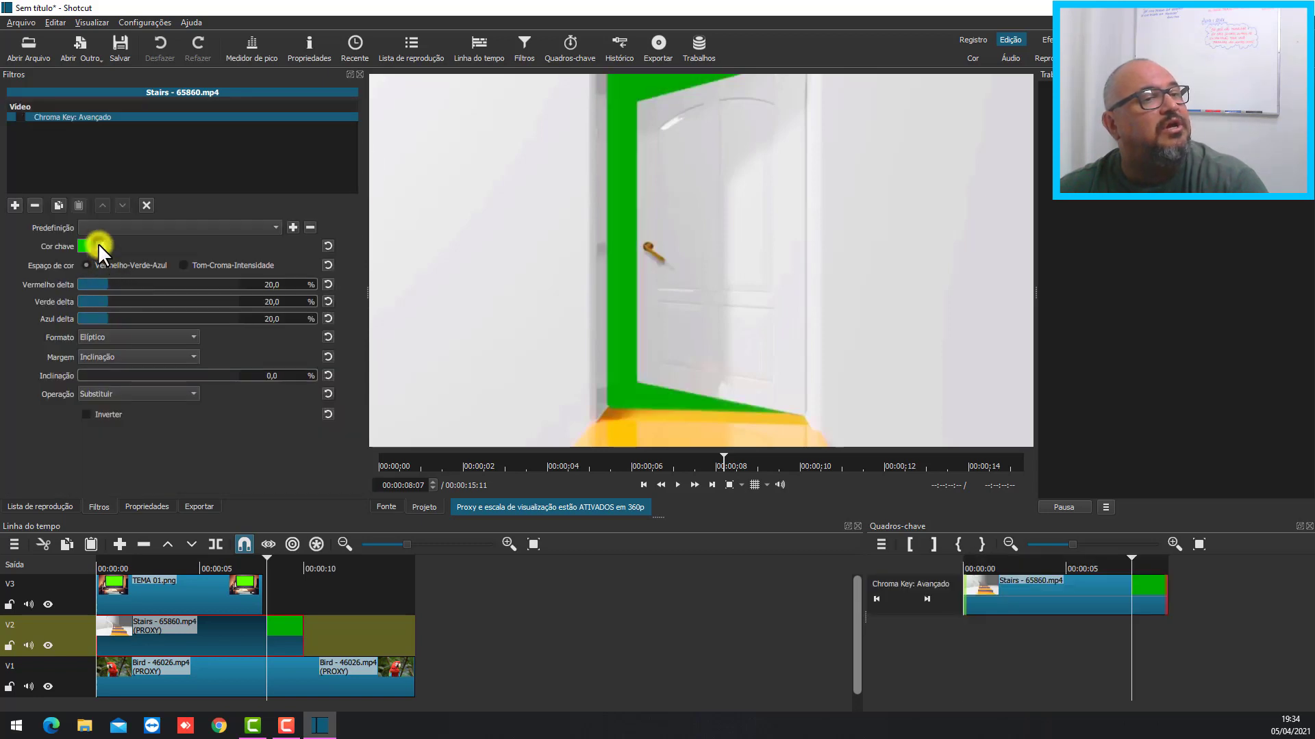
pyautogui.click(620, 319)
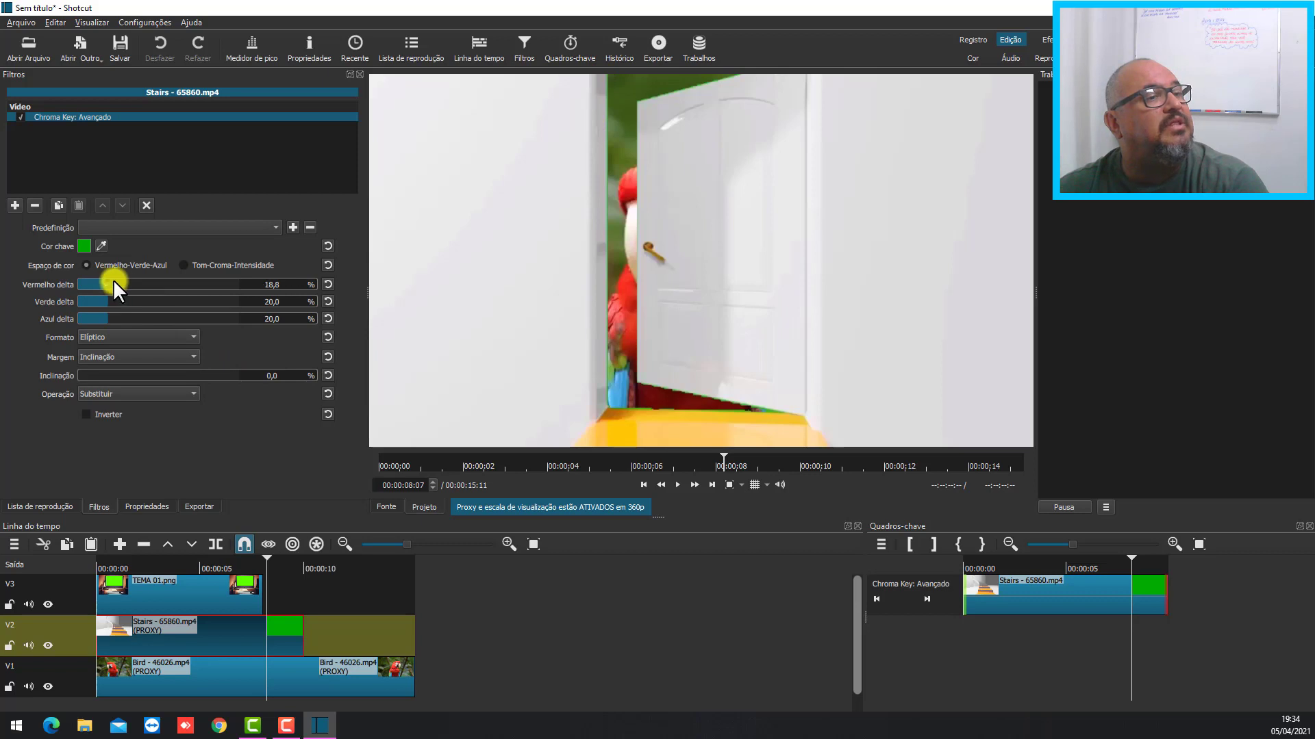
# - Set the Stairs chroma key's red delta to 40.6%, green delta to 50.6%, blue delta to 65.3% and slope to 24.3%
pyautogui.moveTo(113, 280); pyautogui.dragTo(182, 317)
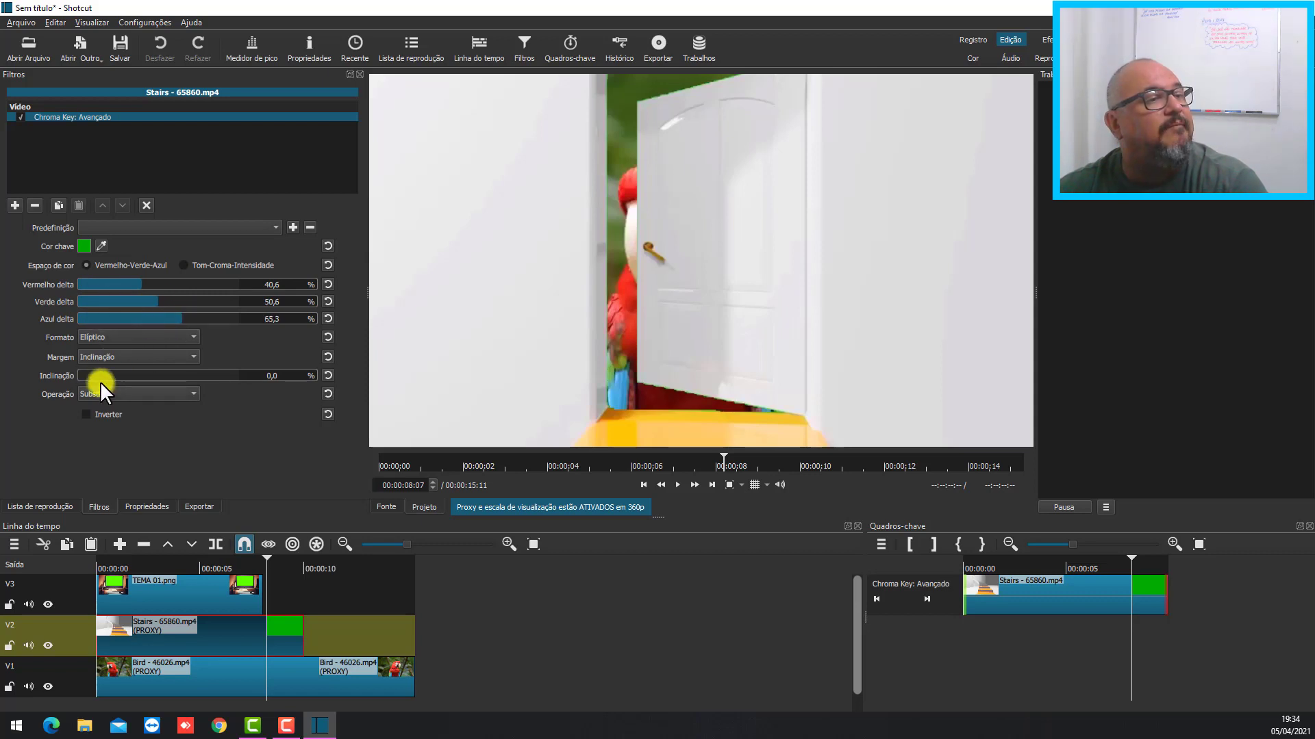
pyautogui.moveTo(80, 377); pyautogui.dragTo(115, 371)
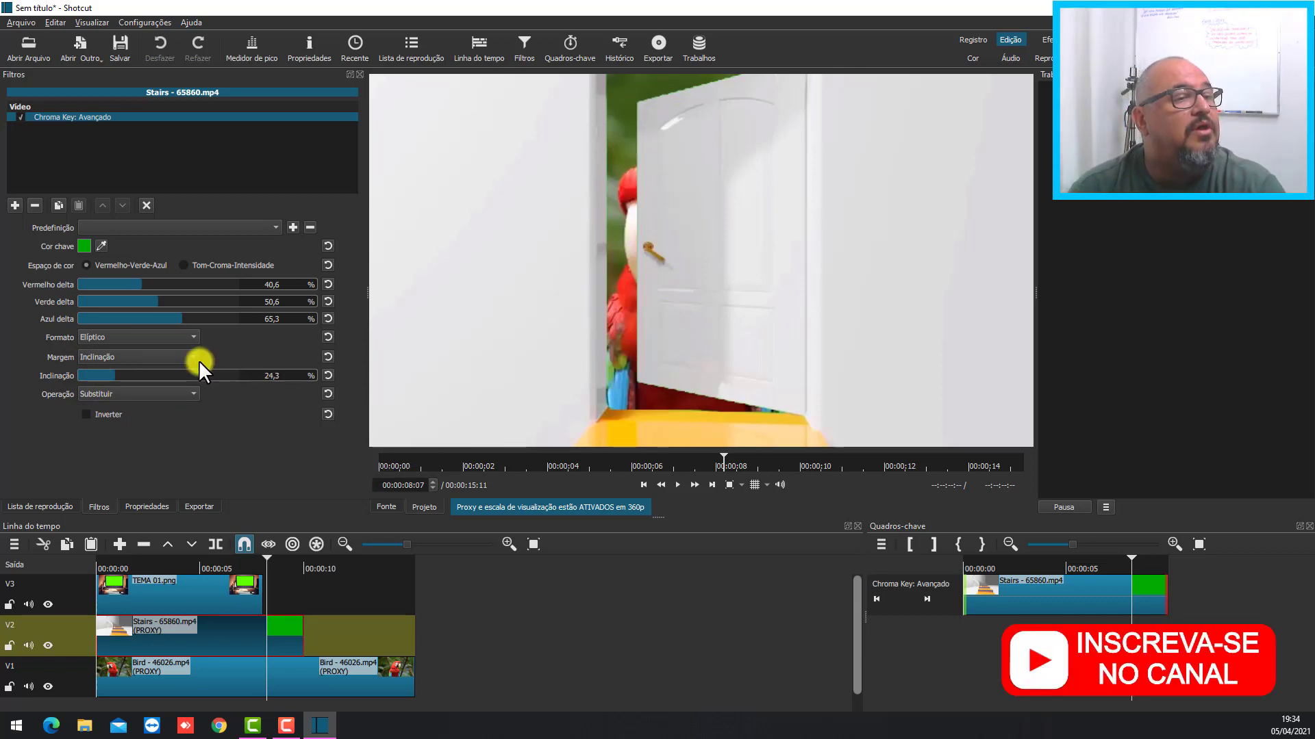
# - Enable size keyframes in the TEMA 01 clip's Tamanho, Posição & Girar filter at 00:00:00:01 and set the first keyframe's type to Suave
pyautogui.click(134, 565)
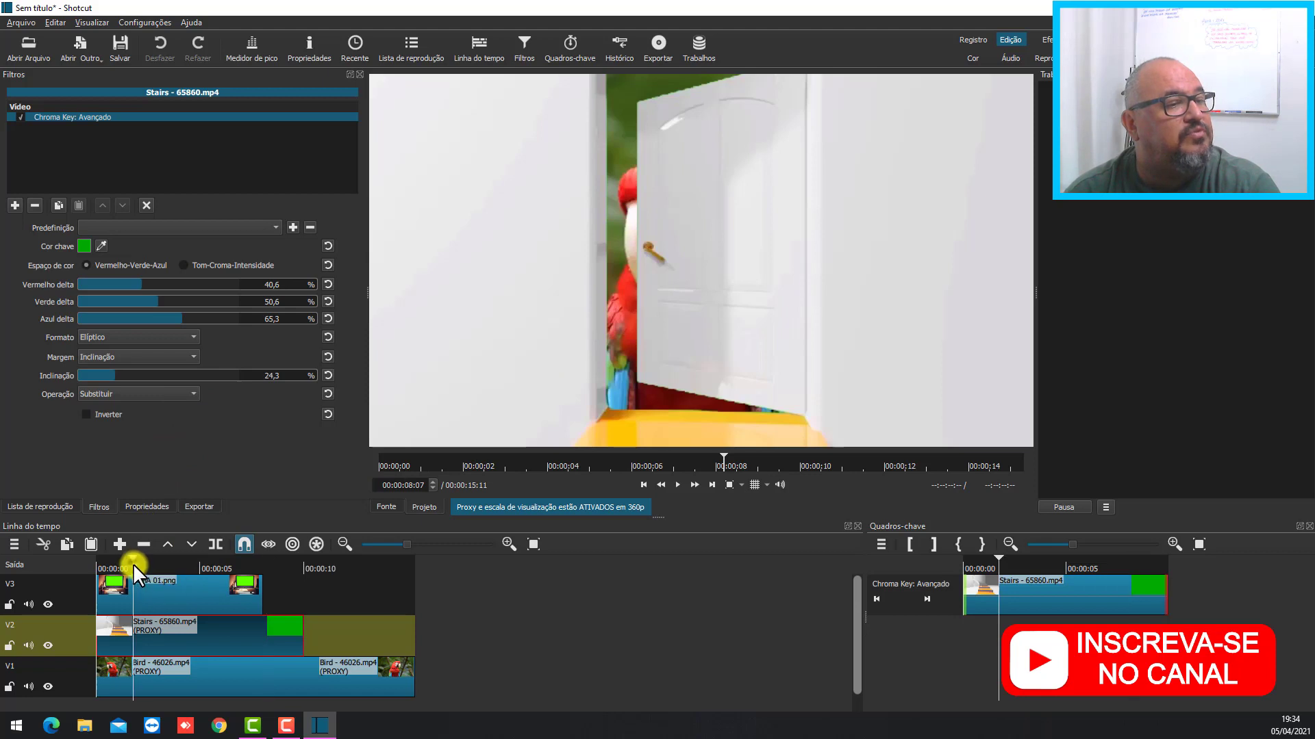
pyautogui.click(159, 593)
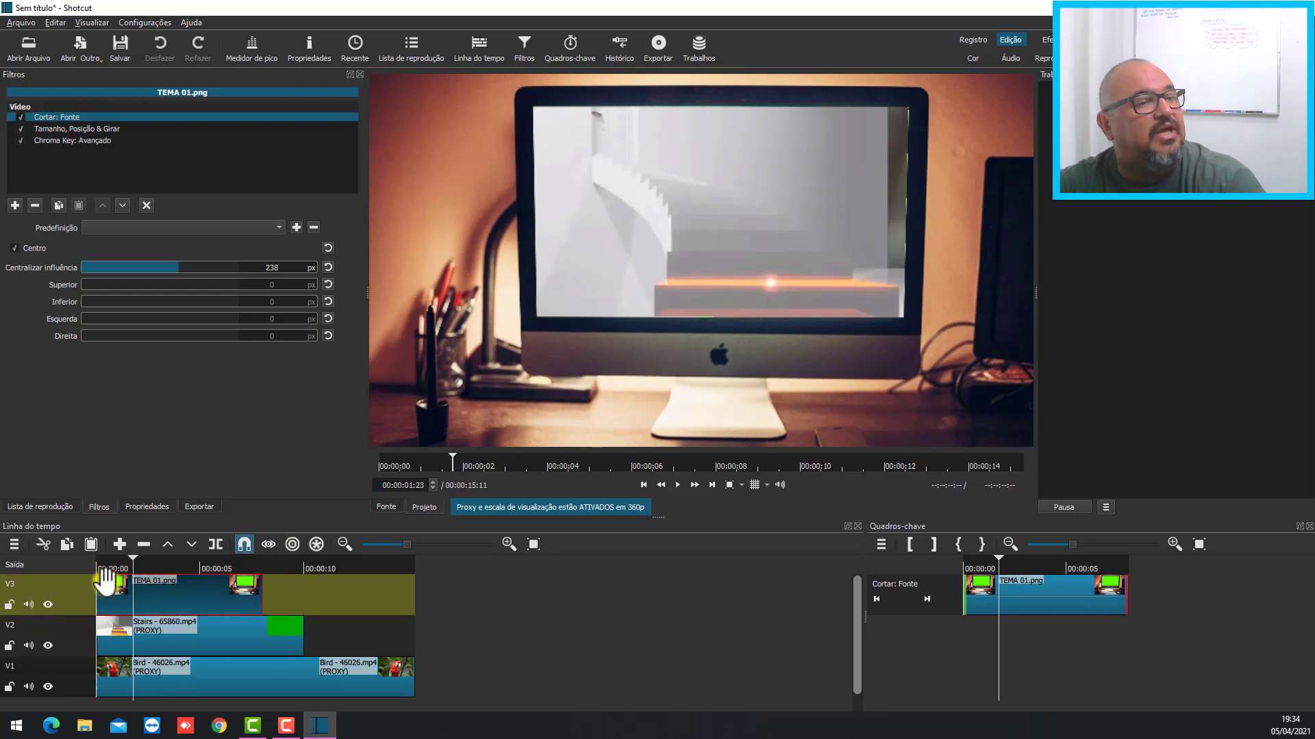
pyautogui.moveTo(100, 577)
pyautogui.mouseDown()
pyautogui.moveTo(106, 556)
pyautogui.moveTo(101, 588)
pyautogui.mouseUp()
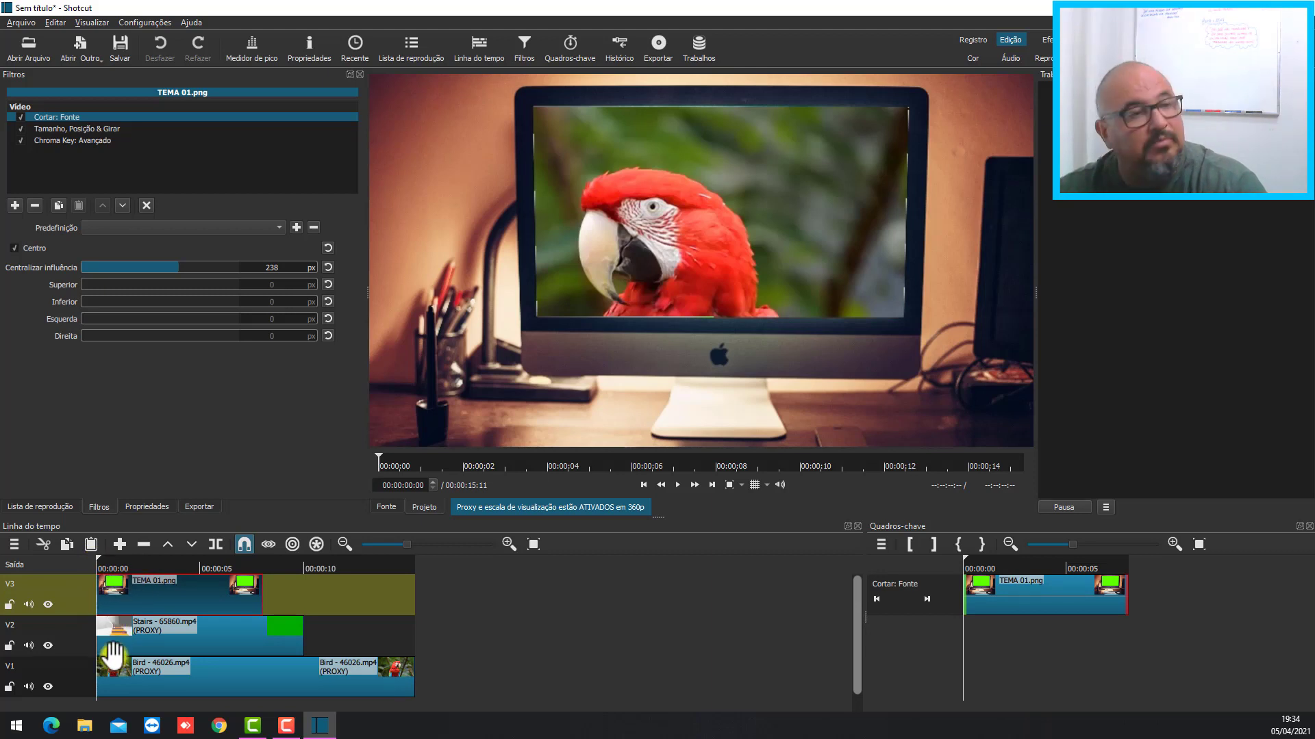
pyautogui.press('Right')
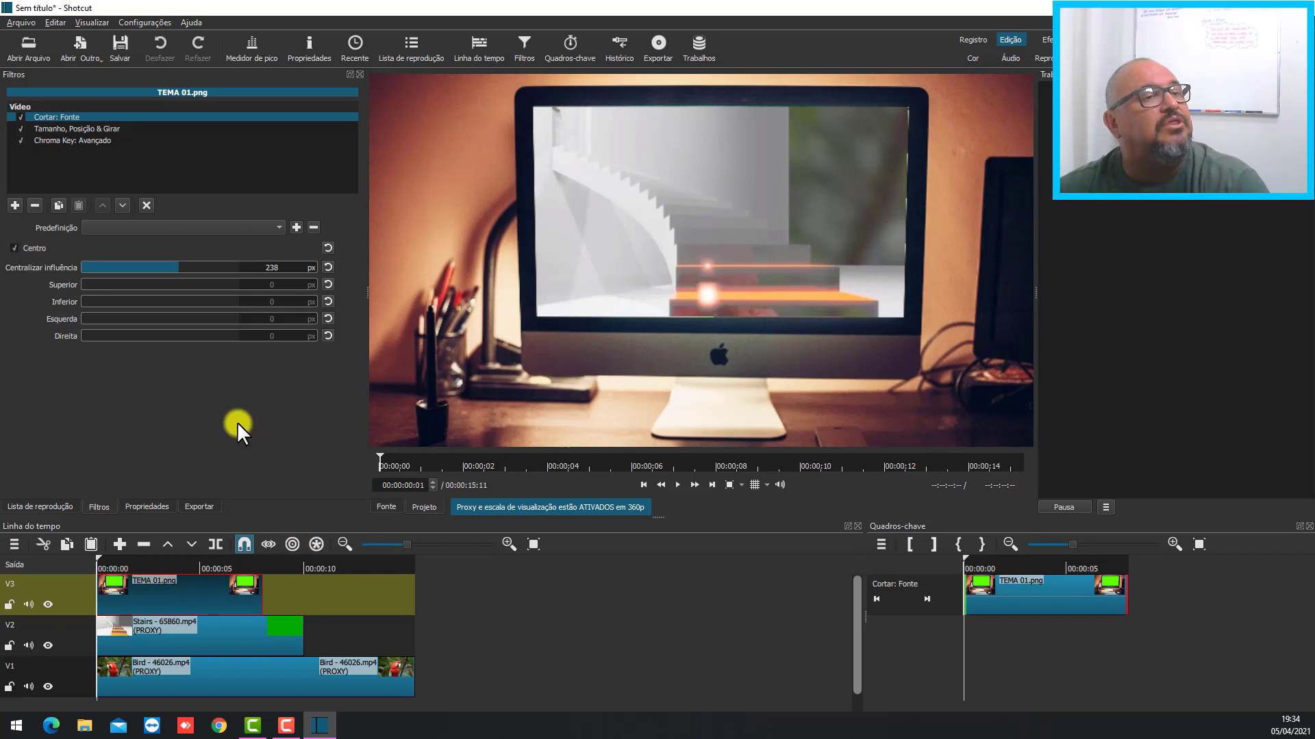
pyautogui.click(47, 128)
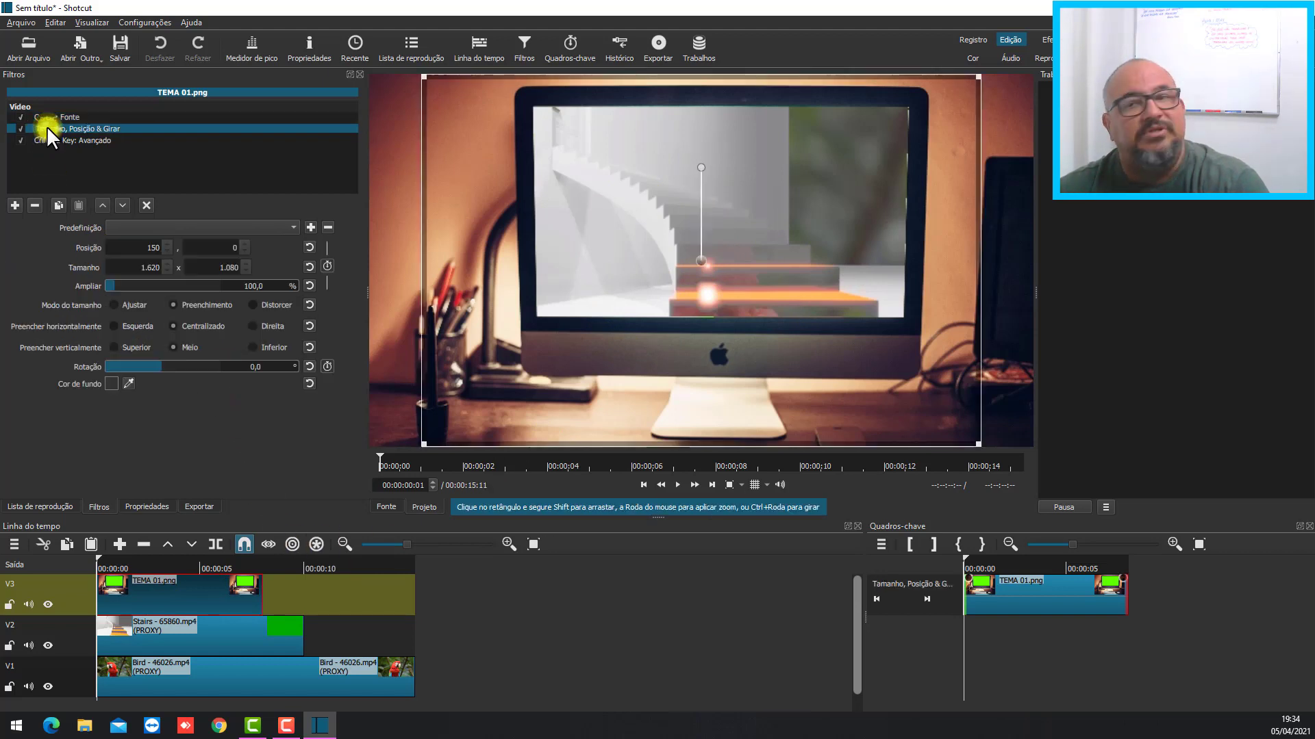
pyautogui.click(328, 267)
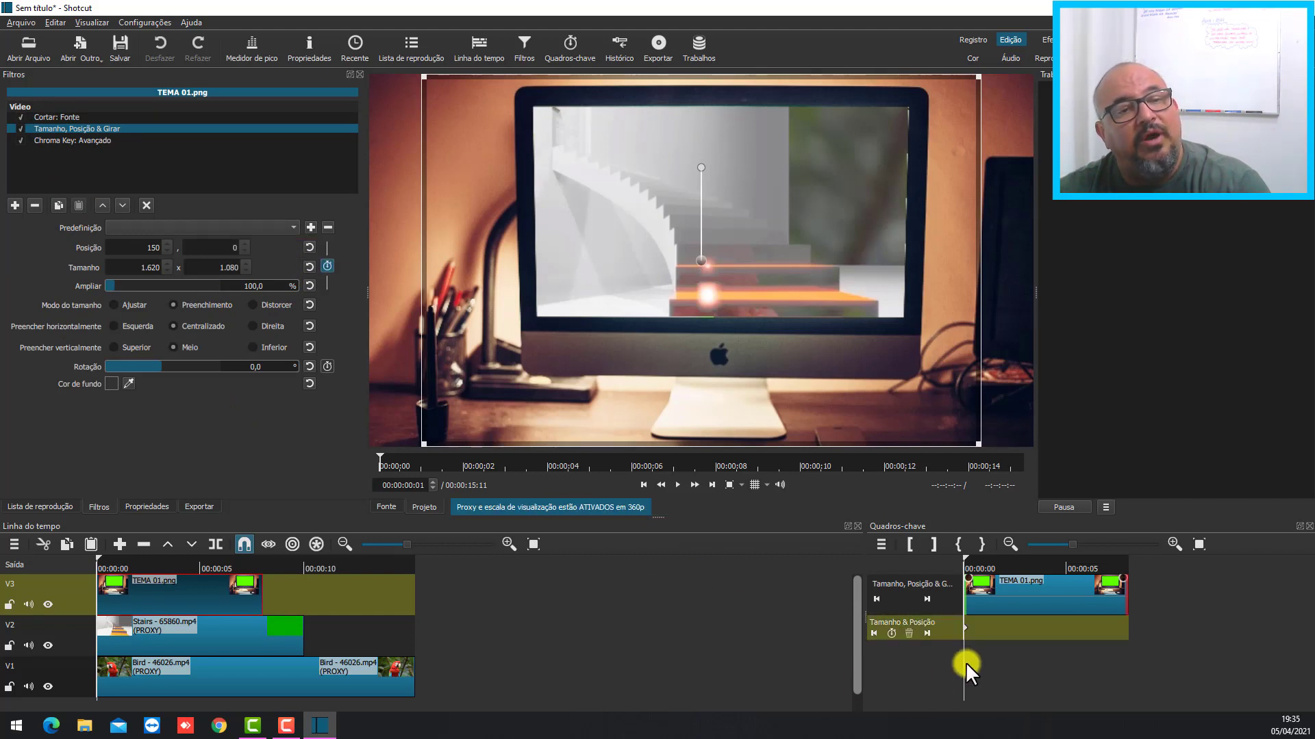
pyautogui.rightClick(967, 628)
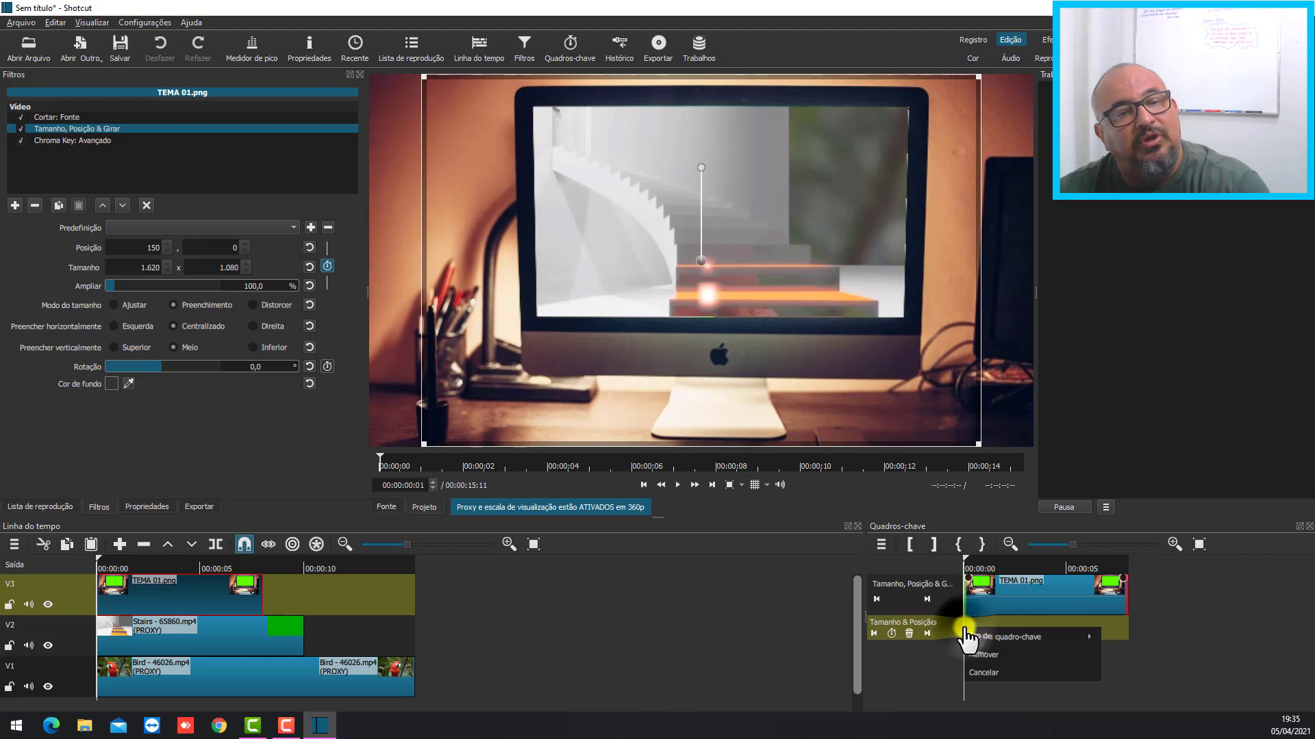
pyautogui.moveTo(973, 634)
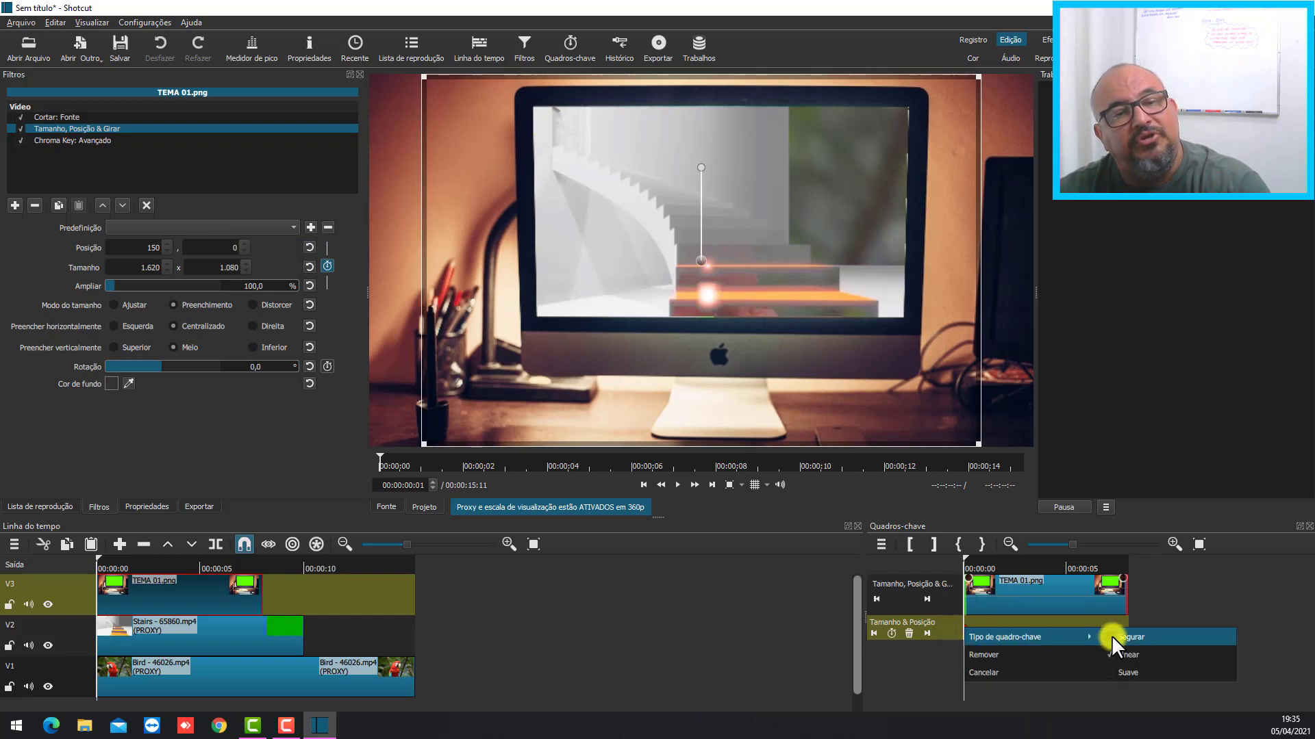
pyautogui.click(1109, 673)
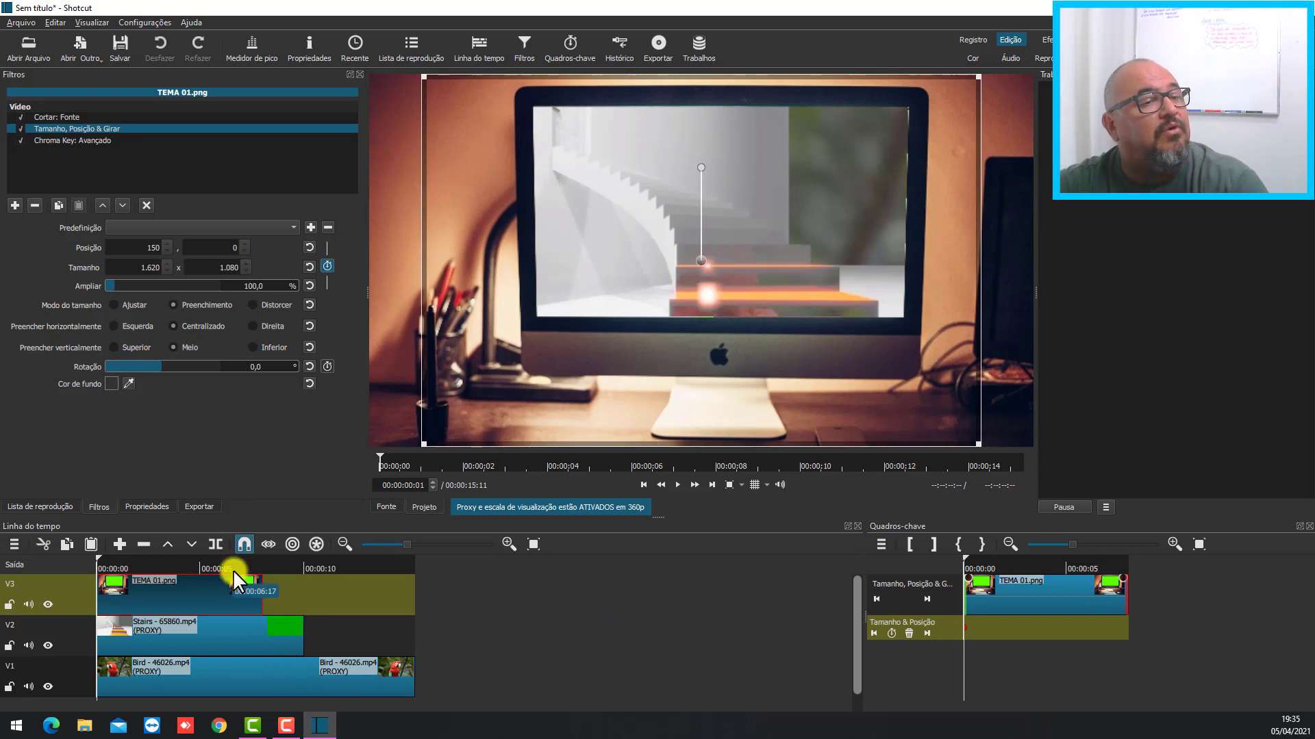
# - Add a Suave size keyframe at the end of the TEMA 01 clip, 00:00:08:01, with Ampliar at 680.3%
pyautogui.click(257, 566)
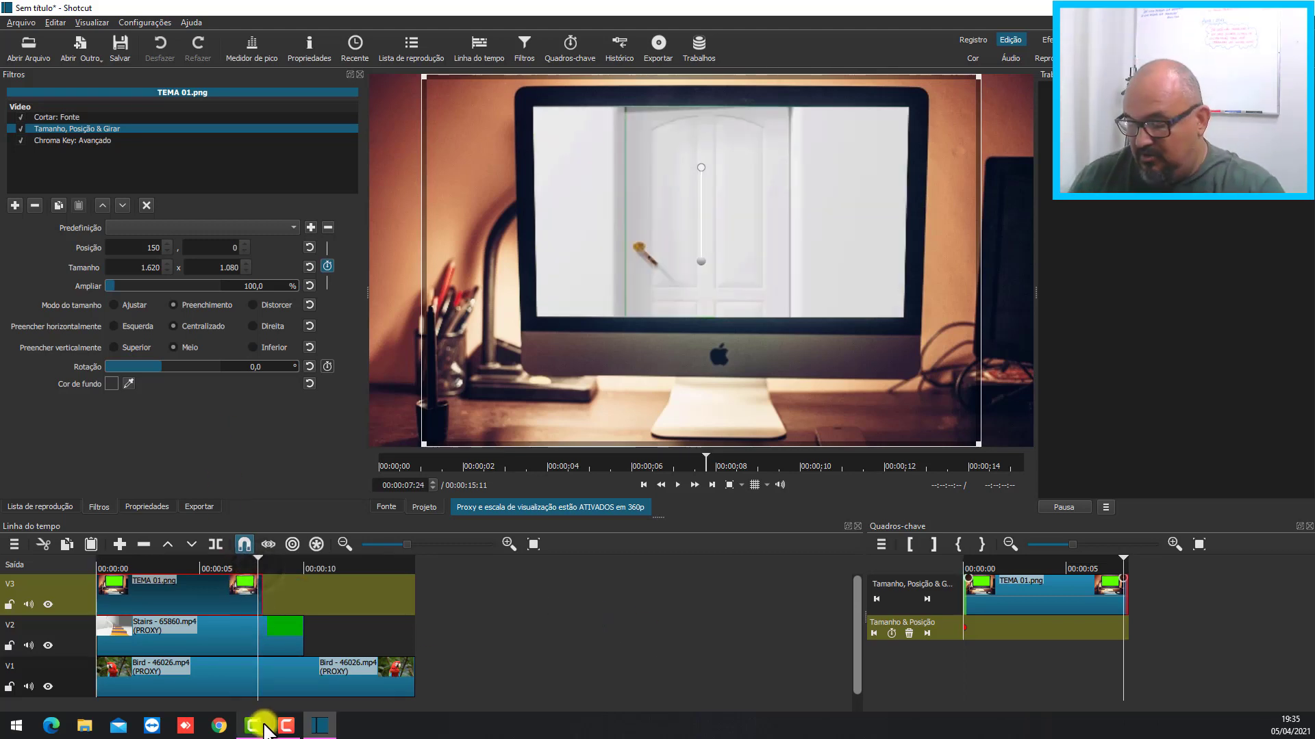
pyautogui.moveTo(255, 732)
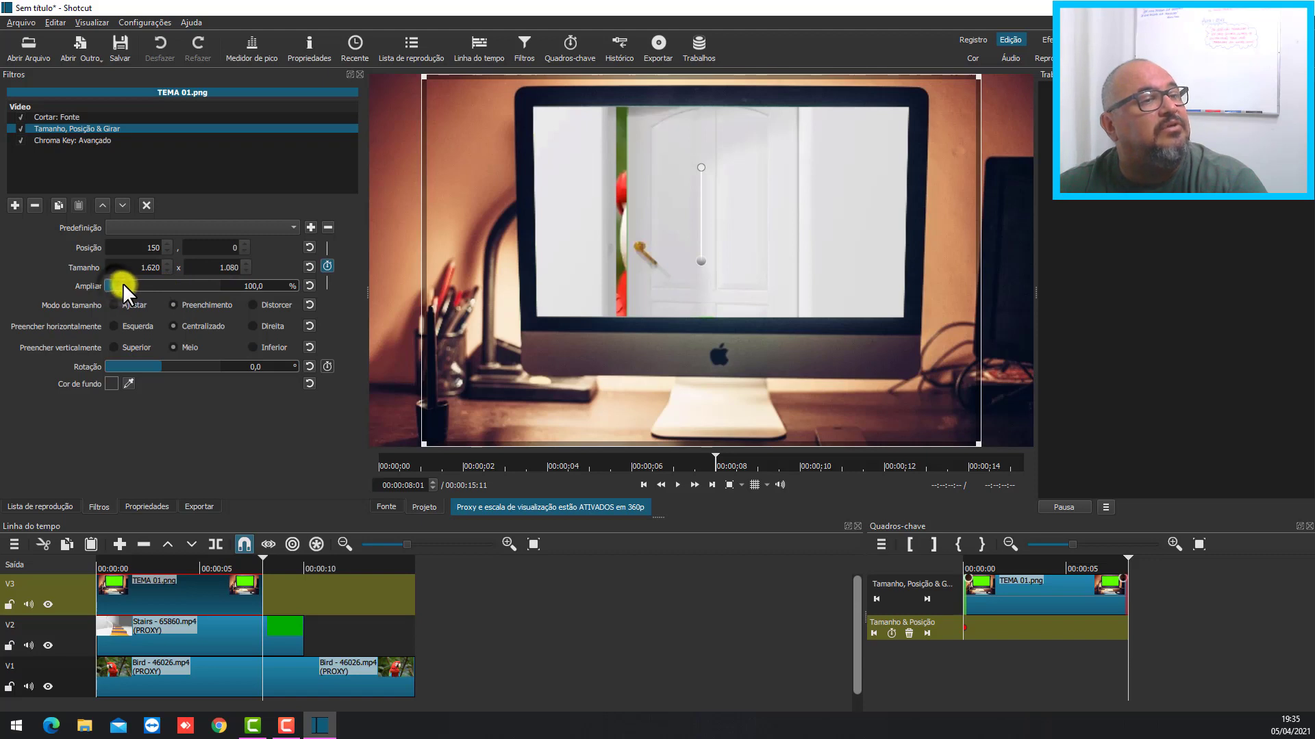
pyautogui.moveTo(125, 286); pyautogui.dragTo(184, 290)
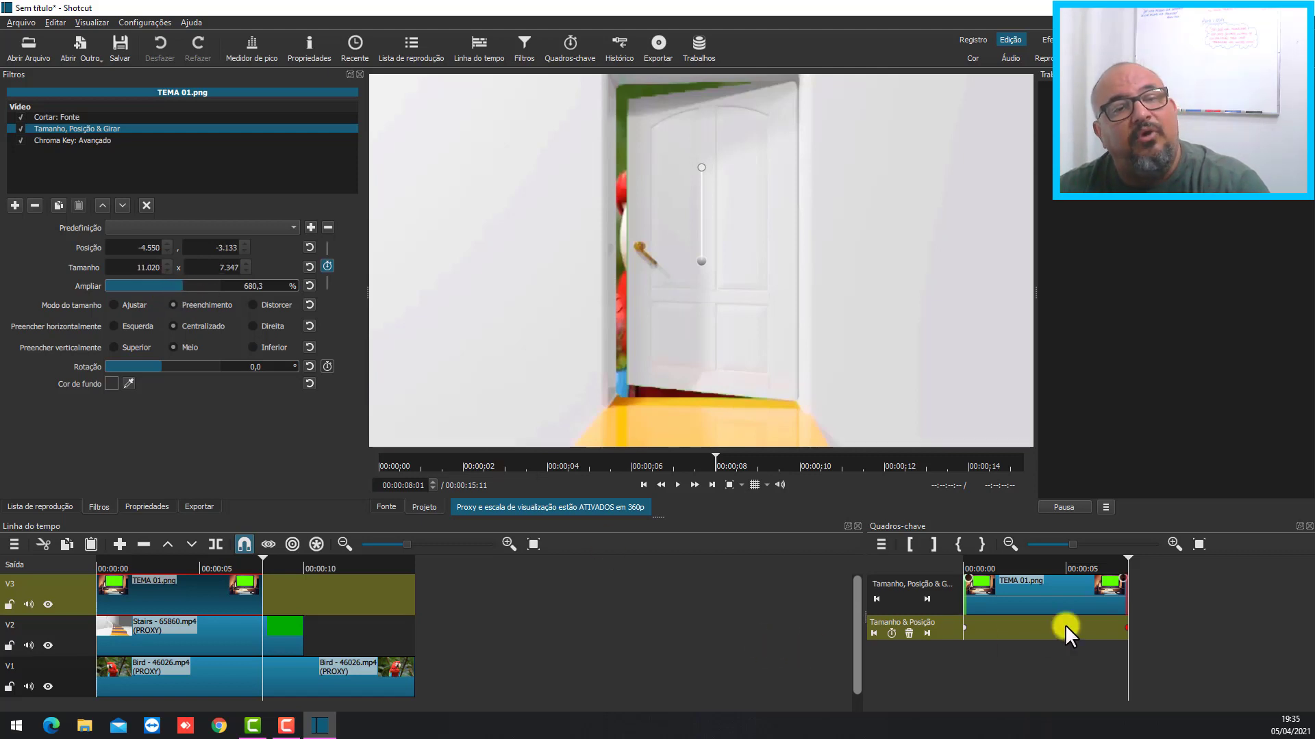
pyautogui.rightClick(1125, 632)
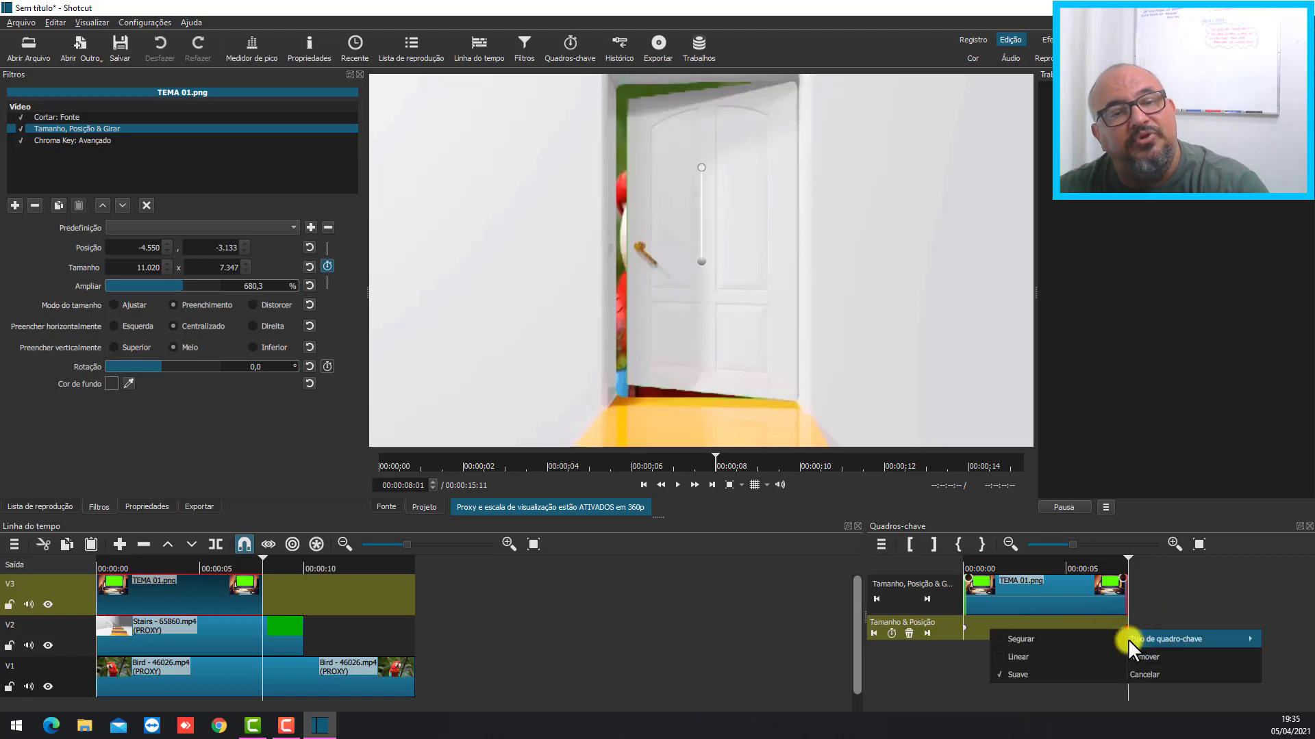
pyautogui.click(952, 678)
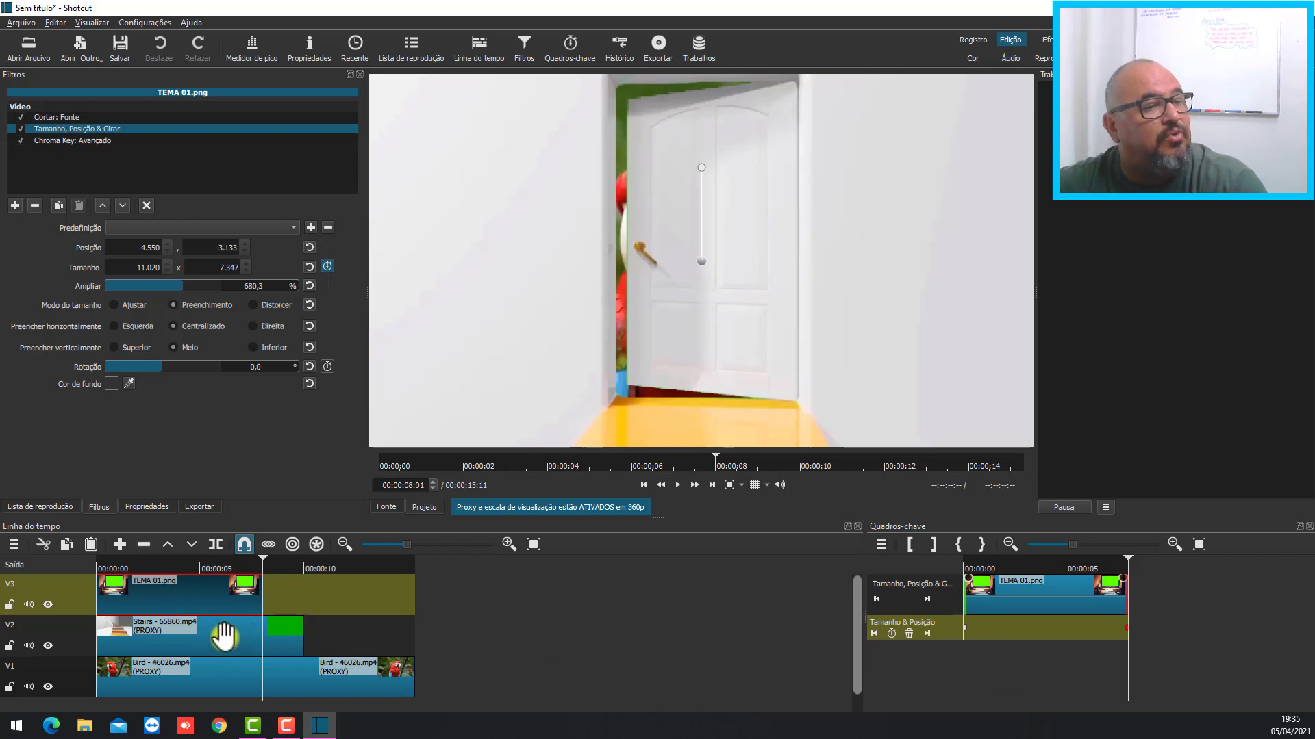
# - Check the monitor's zoom animation at several points near the start of the timeline, ending at 00:00:00:01
pyautogui.click(137, 562)
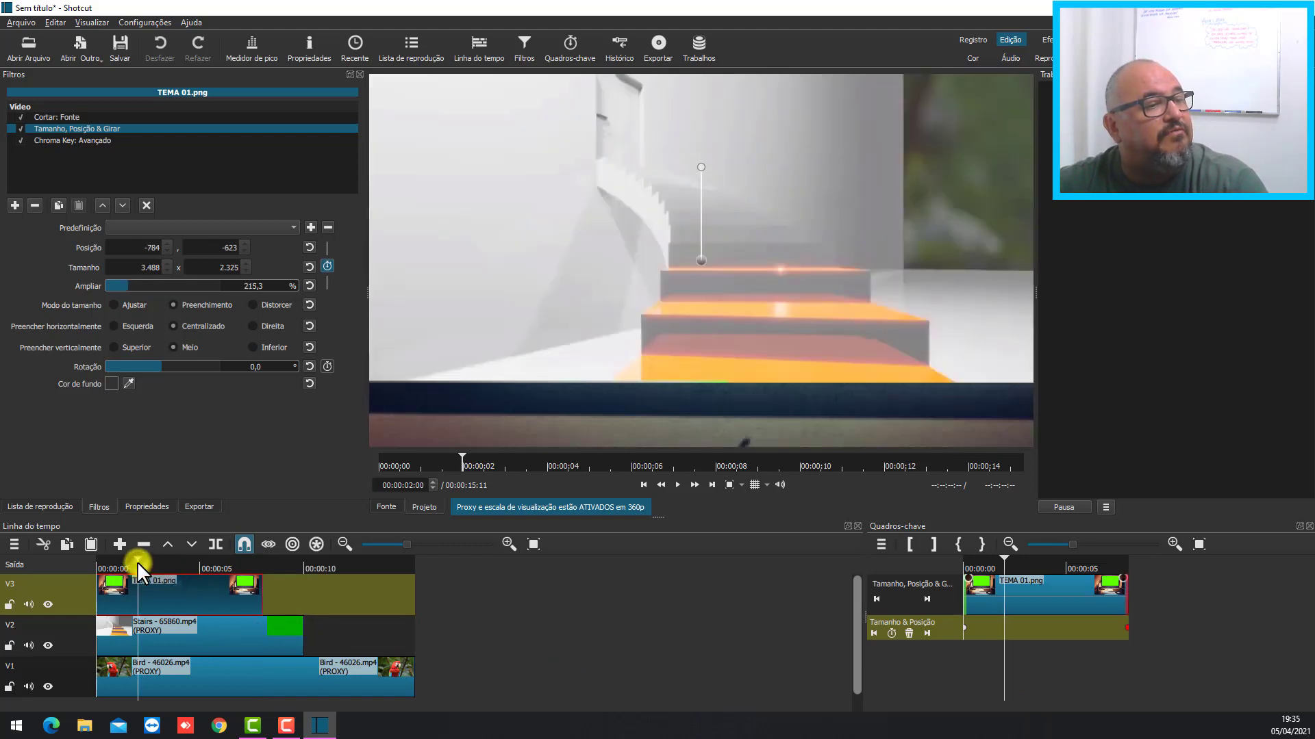
pyautogui.moveTo(137, 558); pyautogui.dragTo(113, 556)
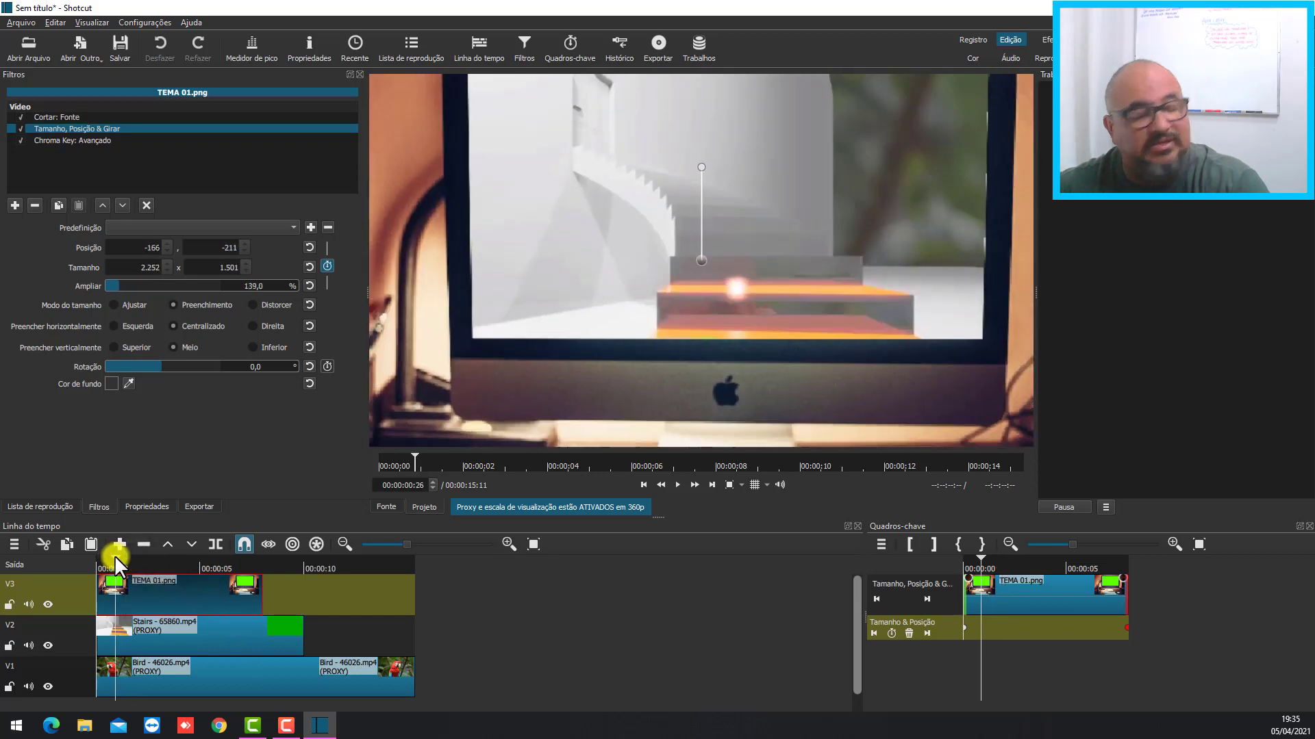
pyautogui.press('Home')
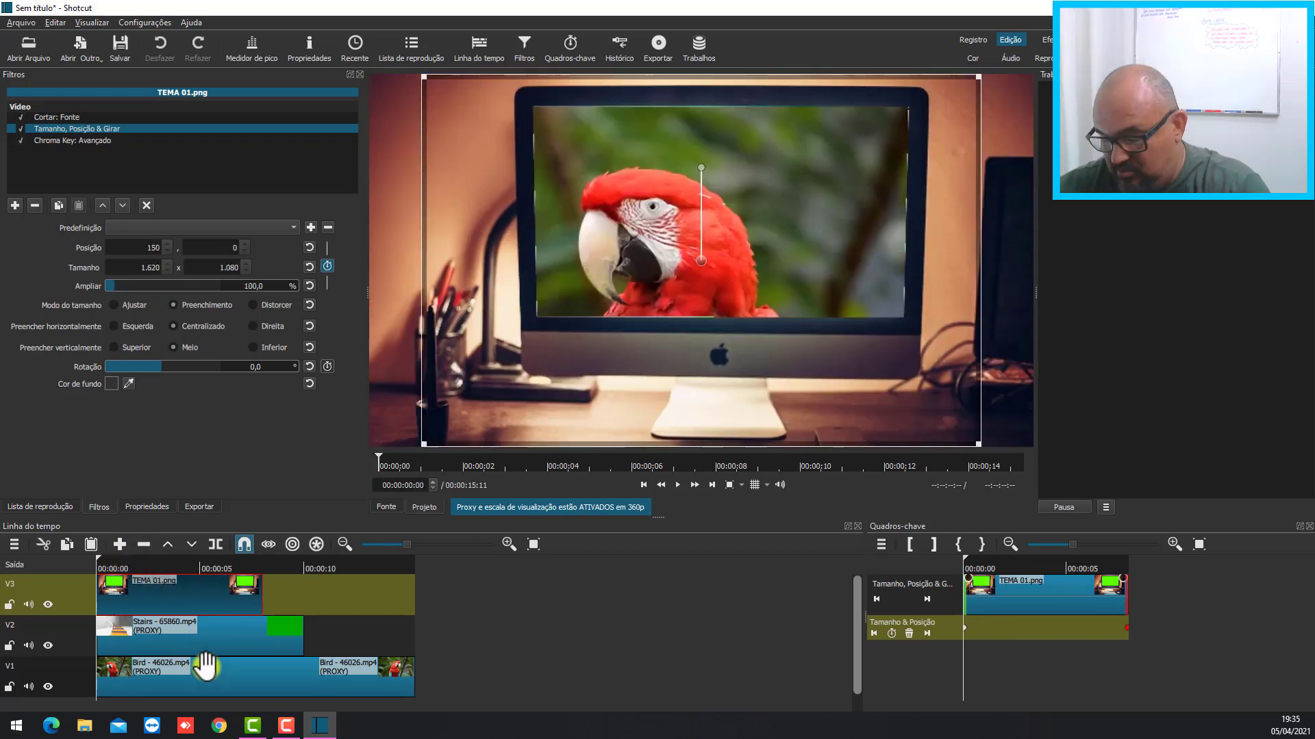
pyautogui.press('Right')
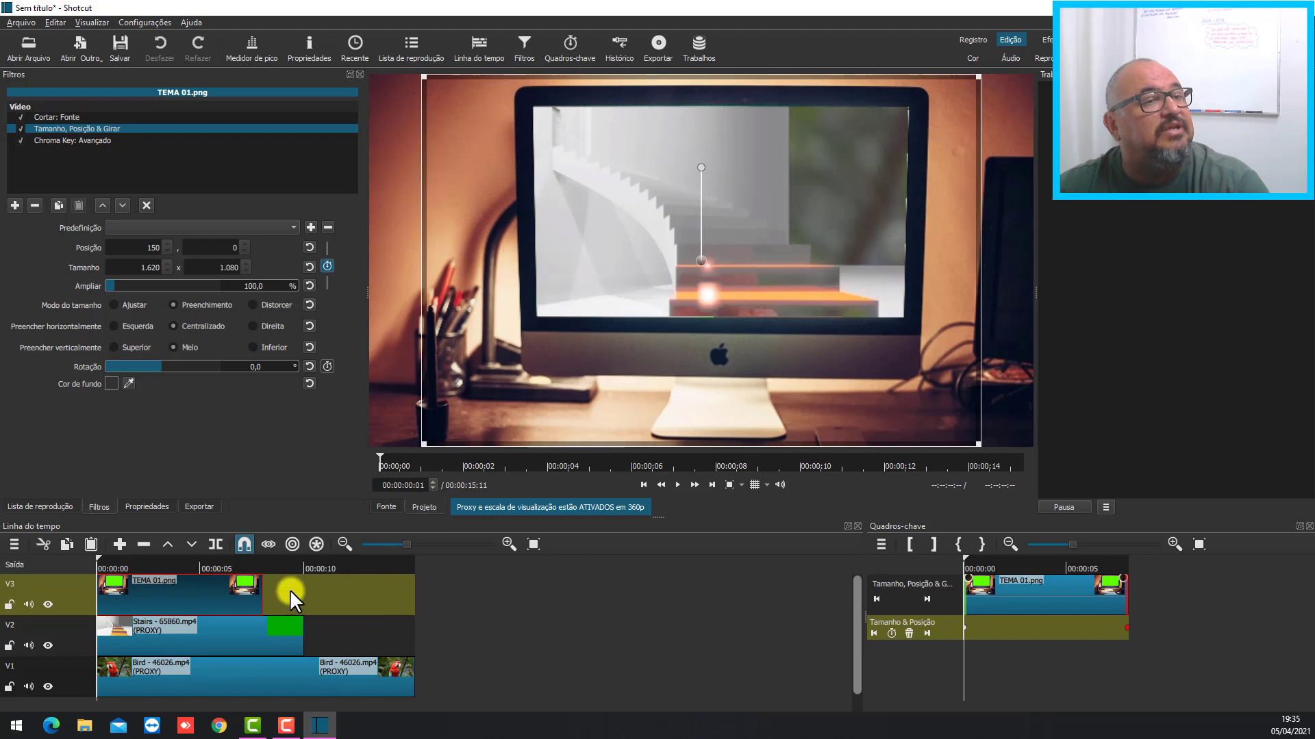
# - Configure the export with the YouTube preset and set the codec's rate control to constant bitrate (taxa de bits constante)
pyautogui.click(197, 507)
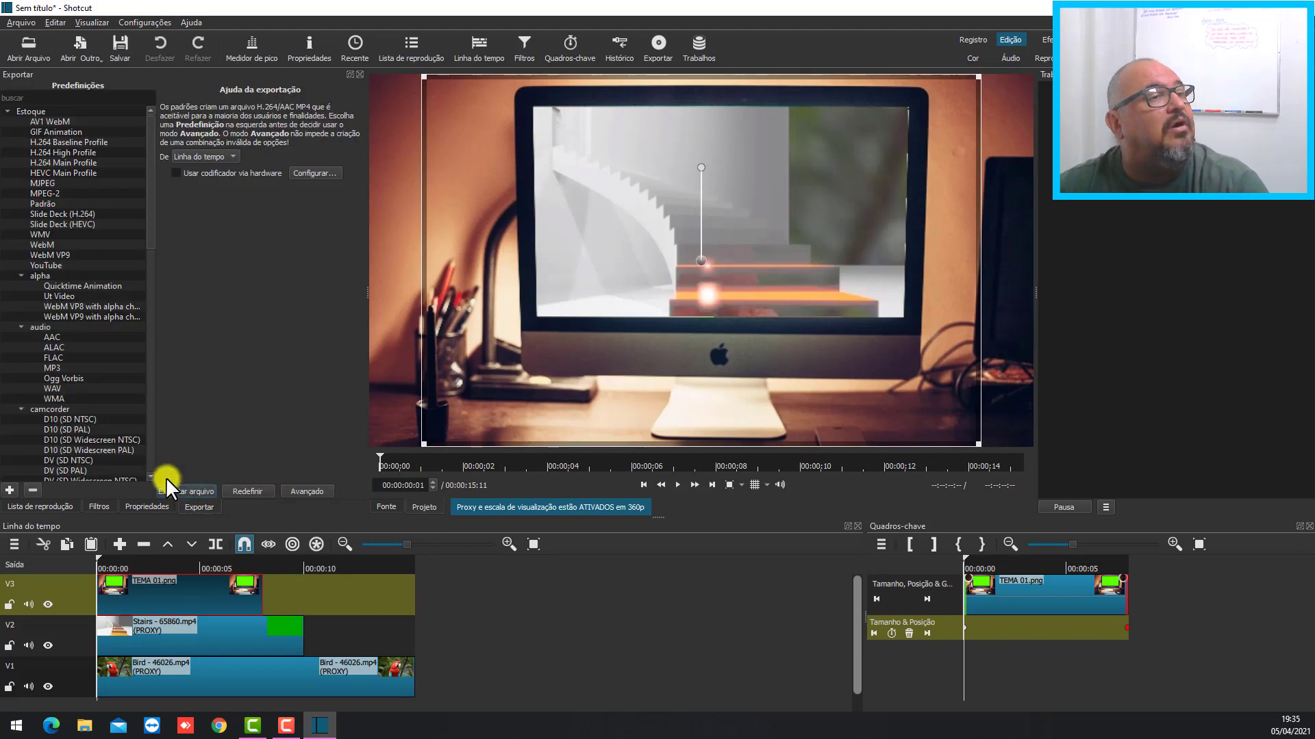
pyautogui.click(48, 263)
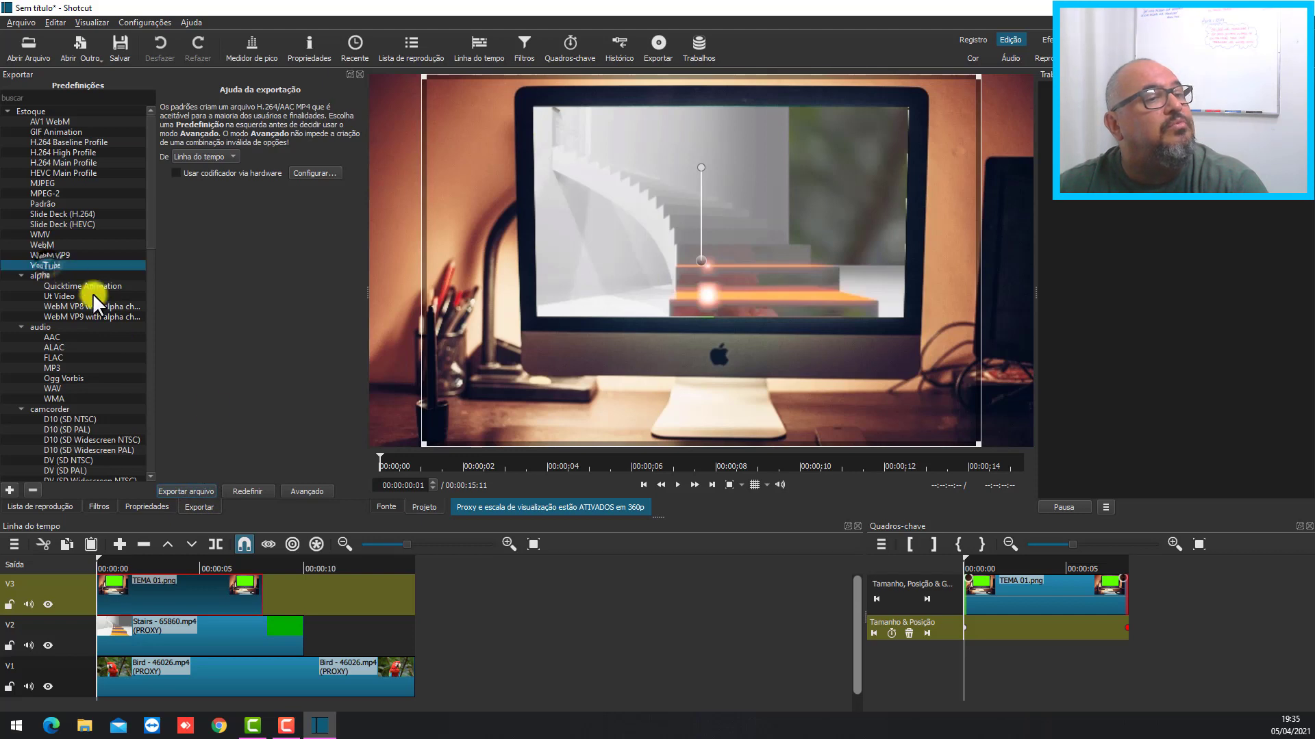
pyautogui.click(289, 487)
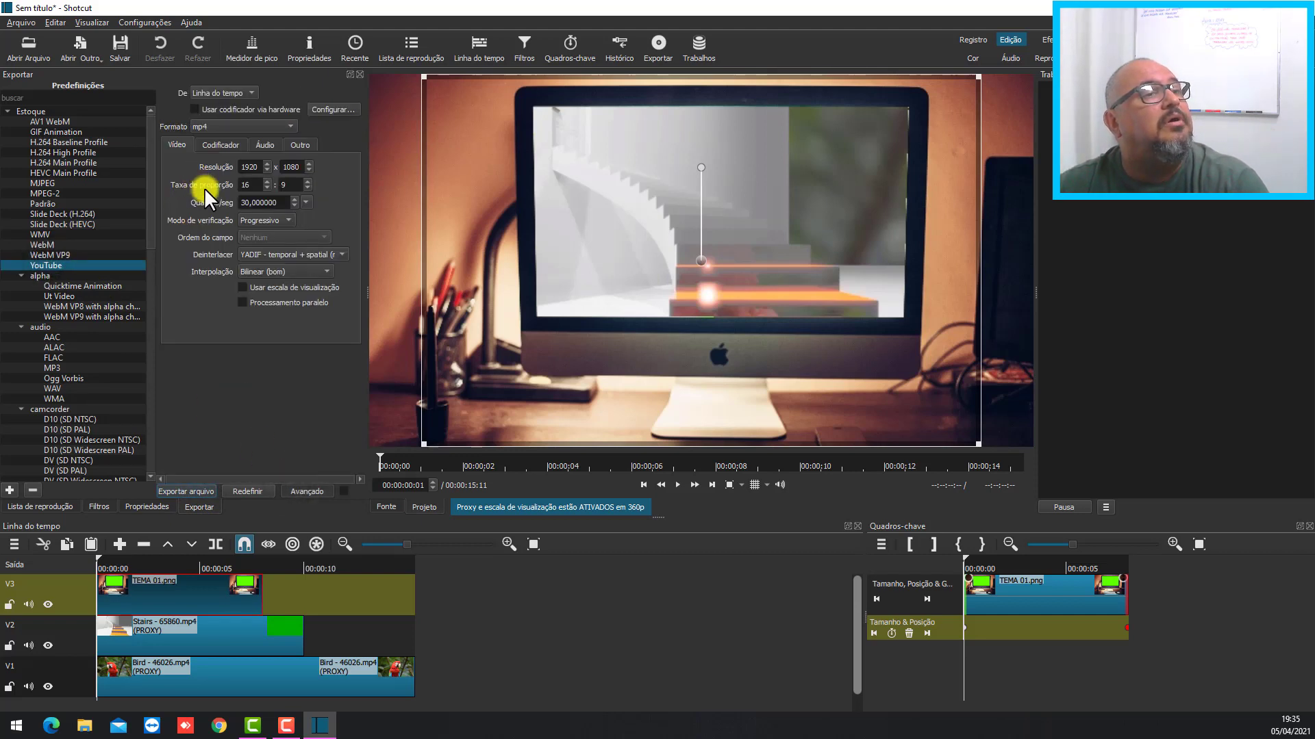
pyautogui.click(217, 145)
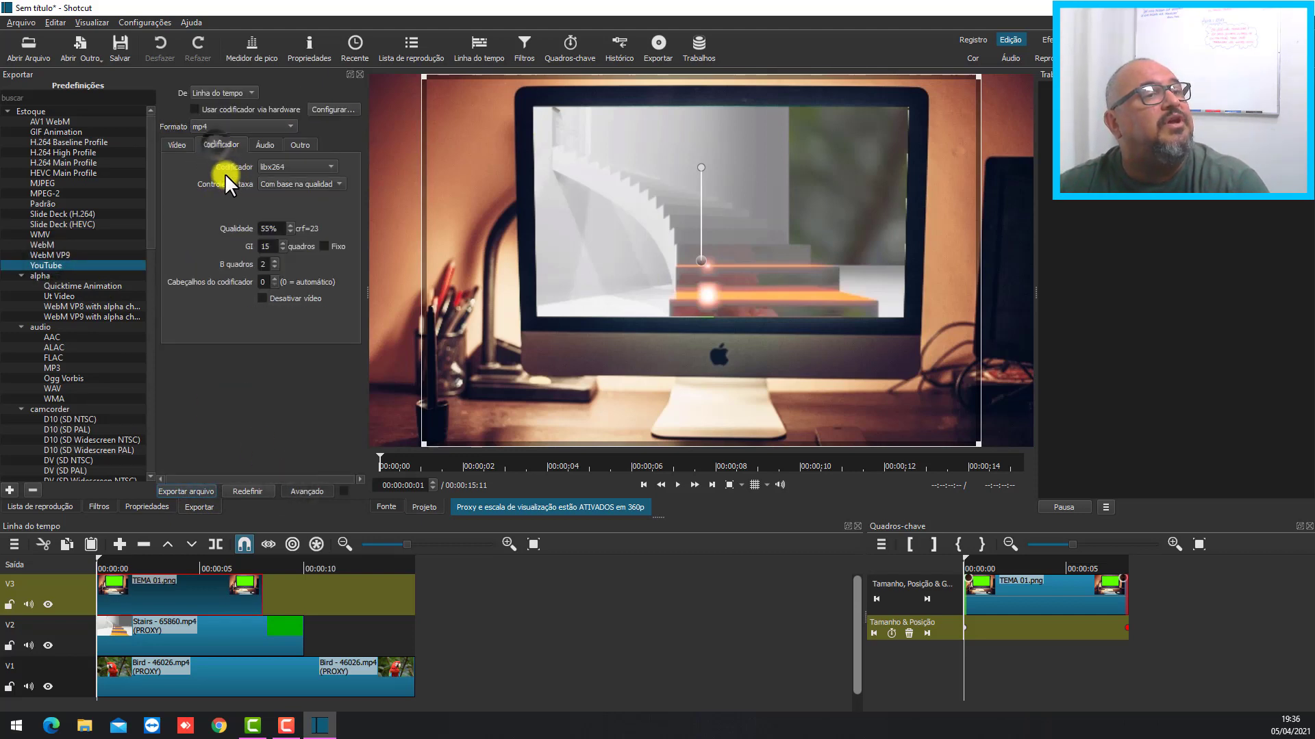
pyautogui.click(339, 183)
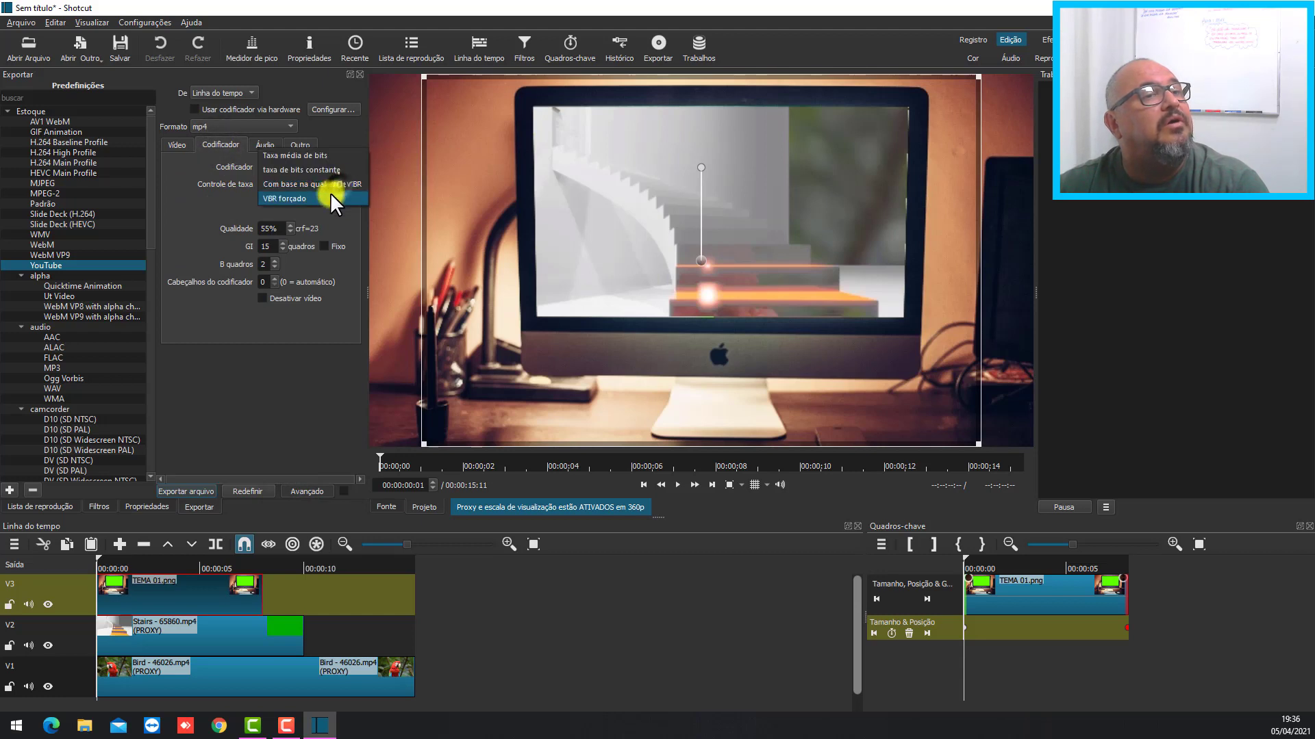
pyautogui.click(309, 169)
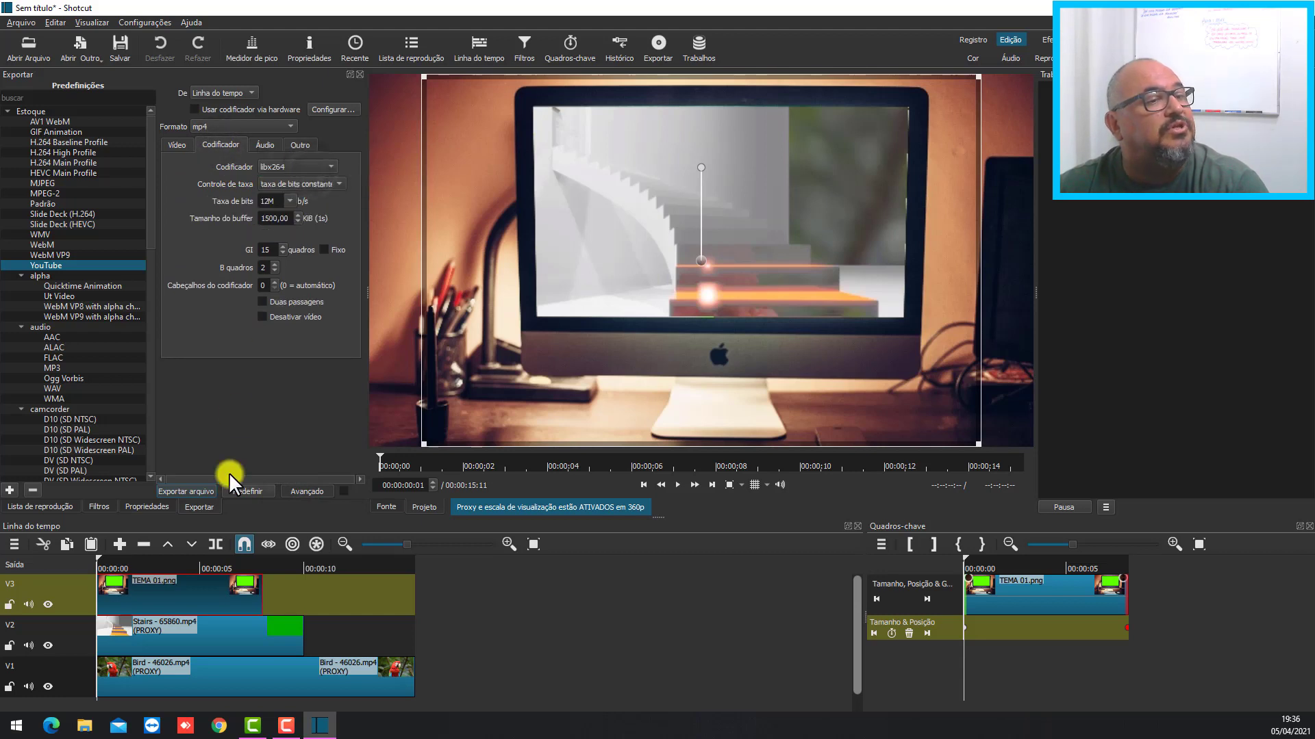
# - Export the timeline as an mp4 file named ZOOM INFINITO in the RENDERIZADOS folder
pyautogui.click(176, 488)
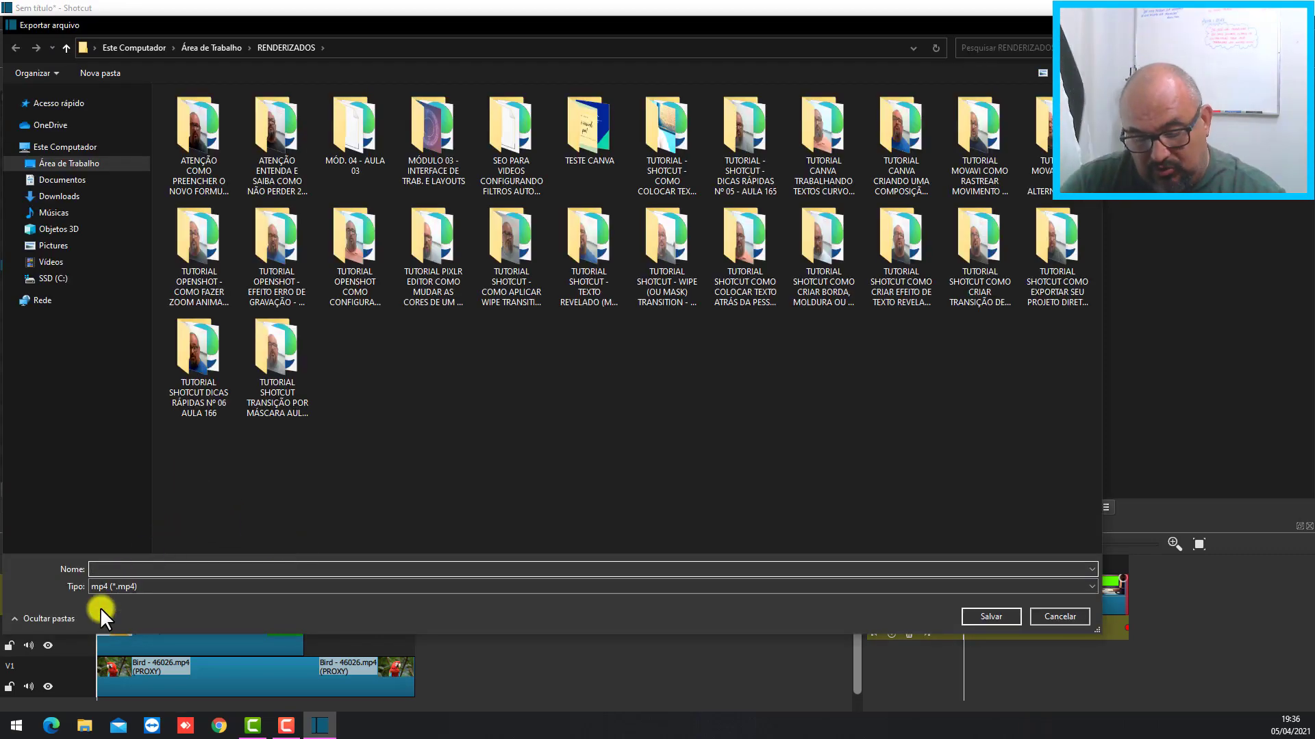
pyautogui.write('ZOOM IN')
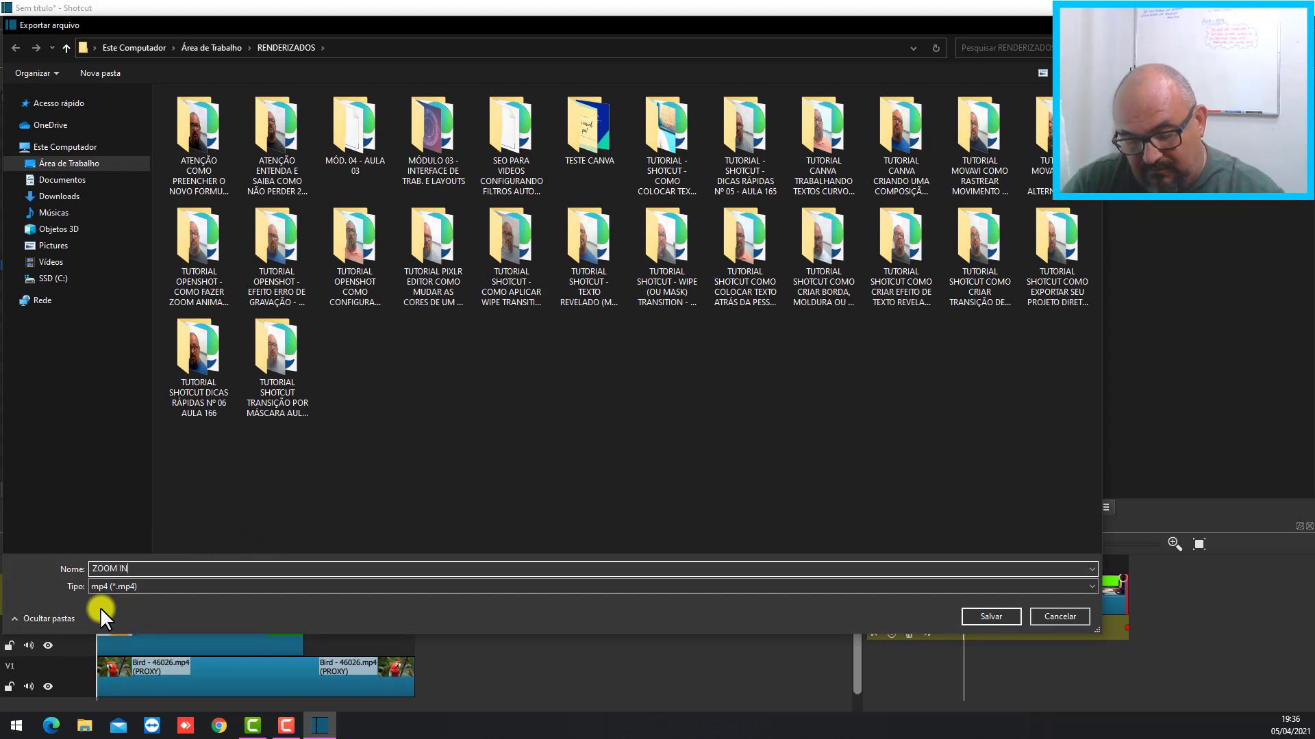
pyautogui.write('FINITO')
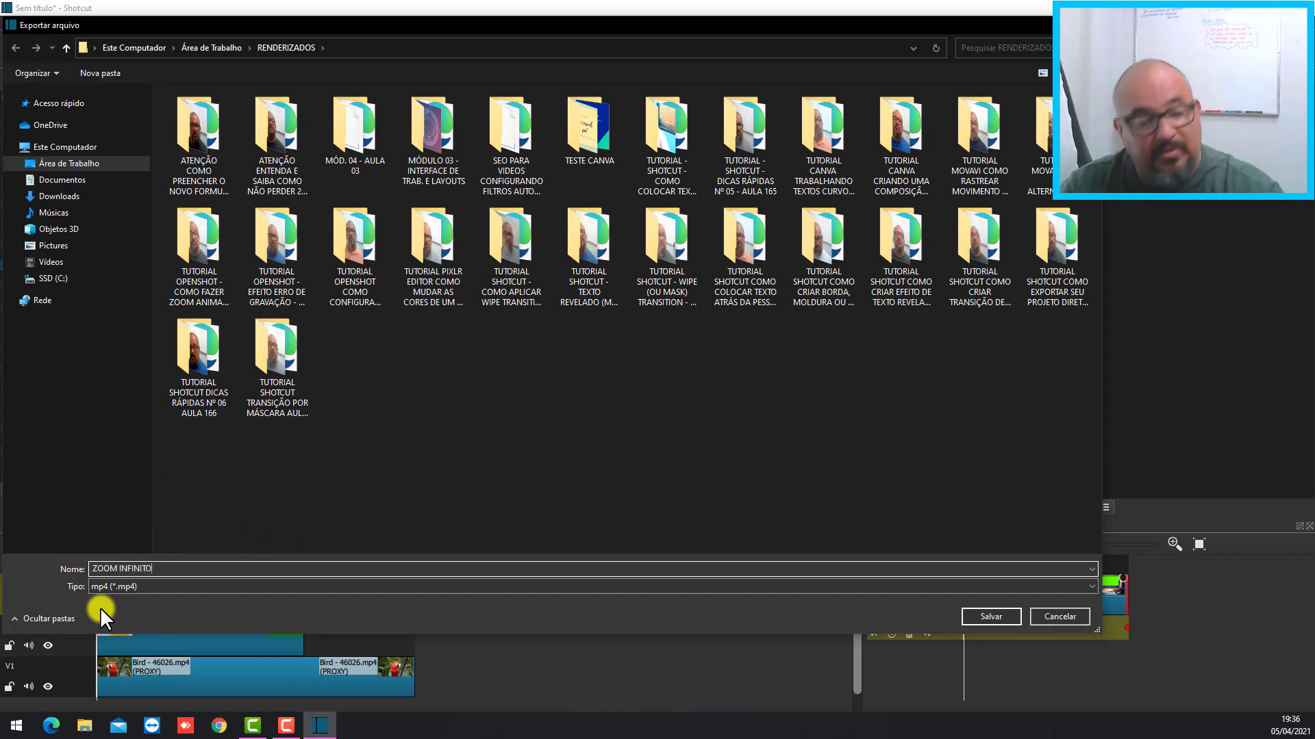
pyautogui.click(972, 614)
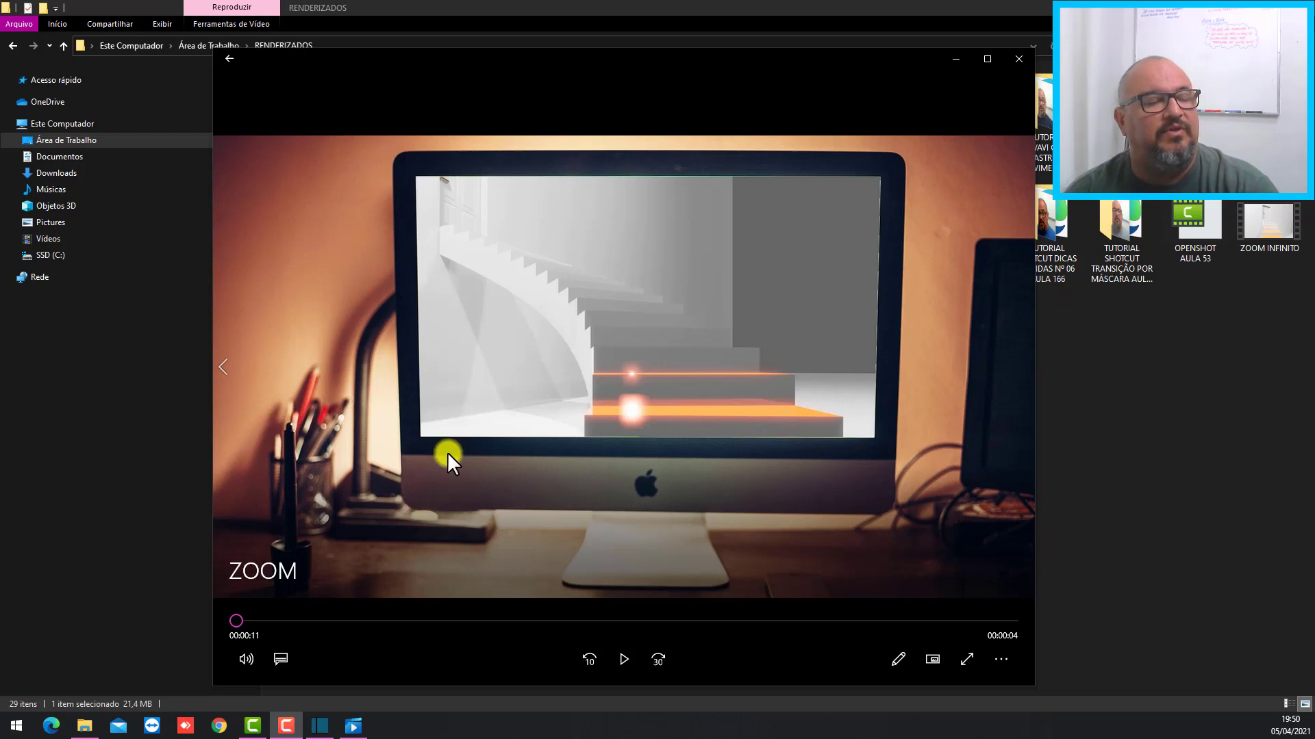
# - Play the rendered ZOOM video in the media player and switch back to Shotcut
pyautogui.click(621, 659)
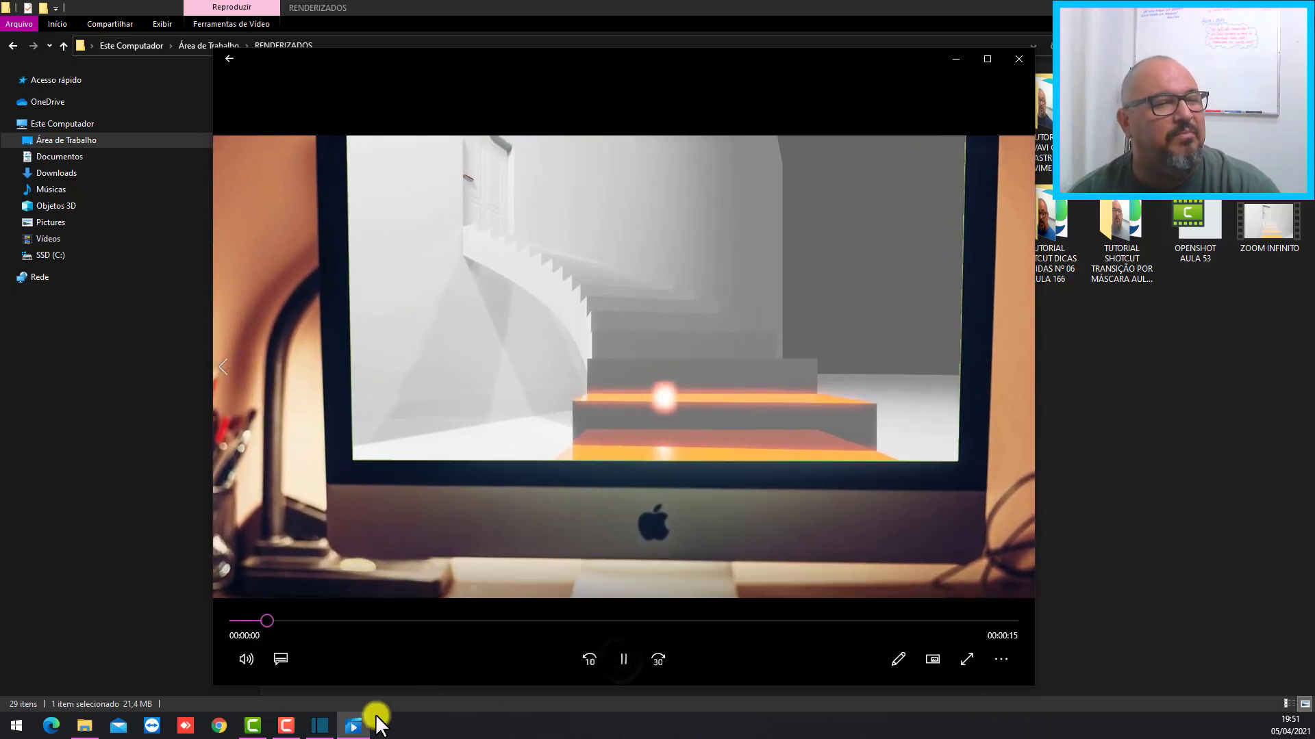
pyautogui.click(352, 725)
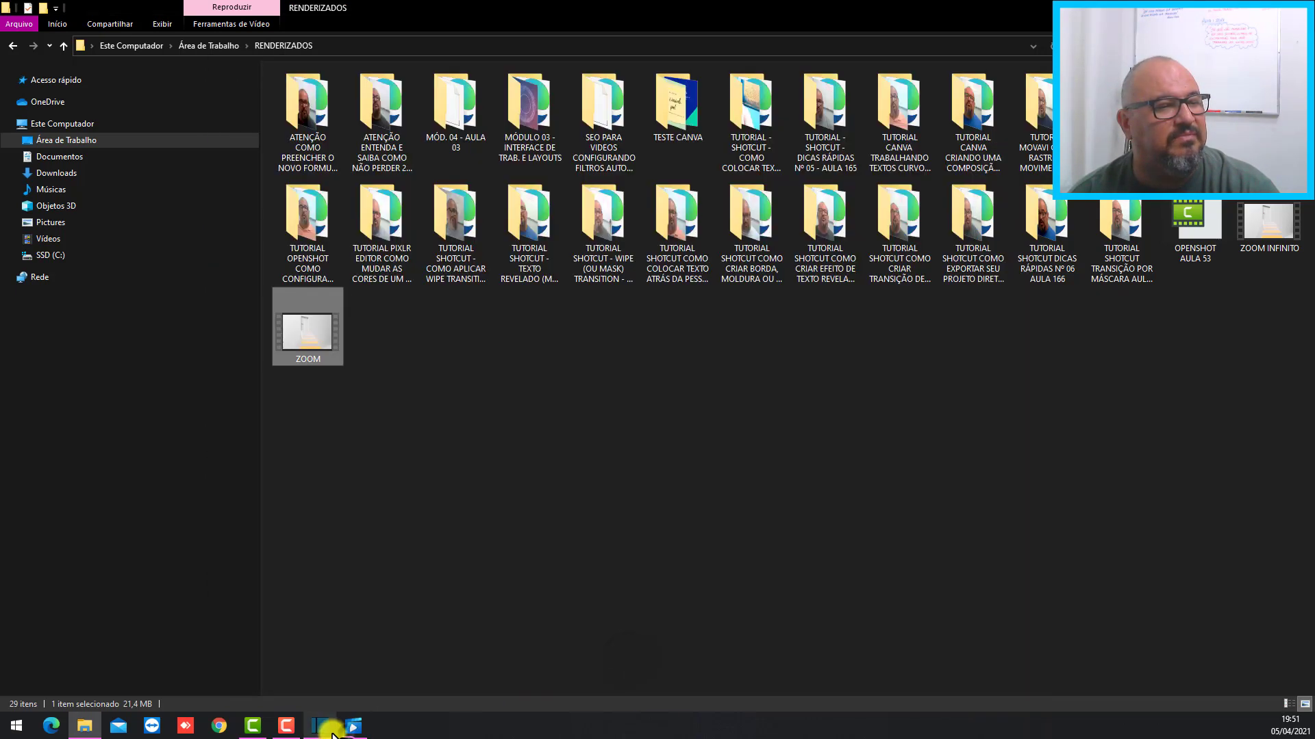
pyautogui.click(317, 727)
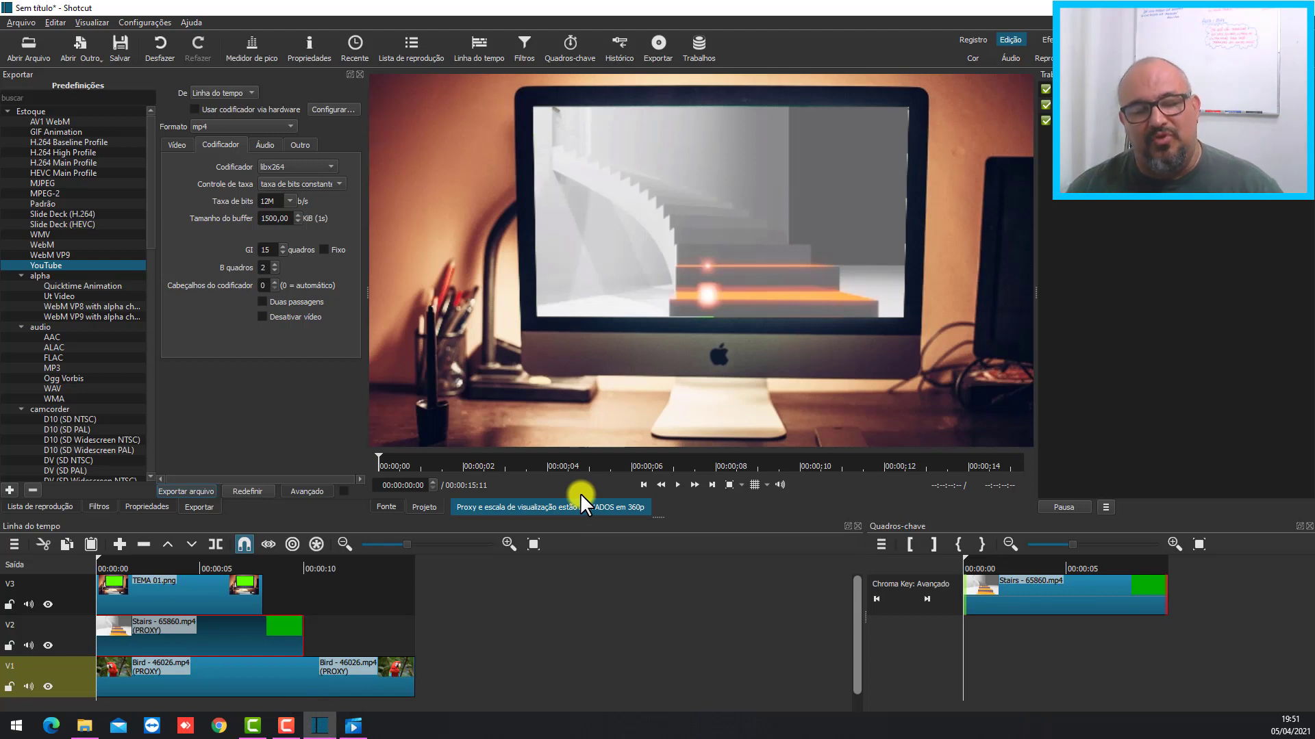